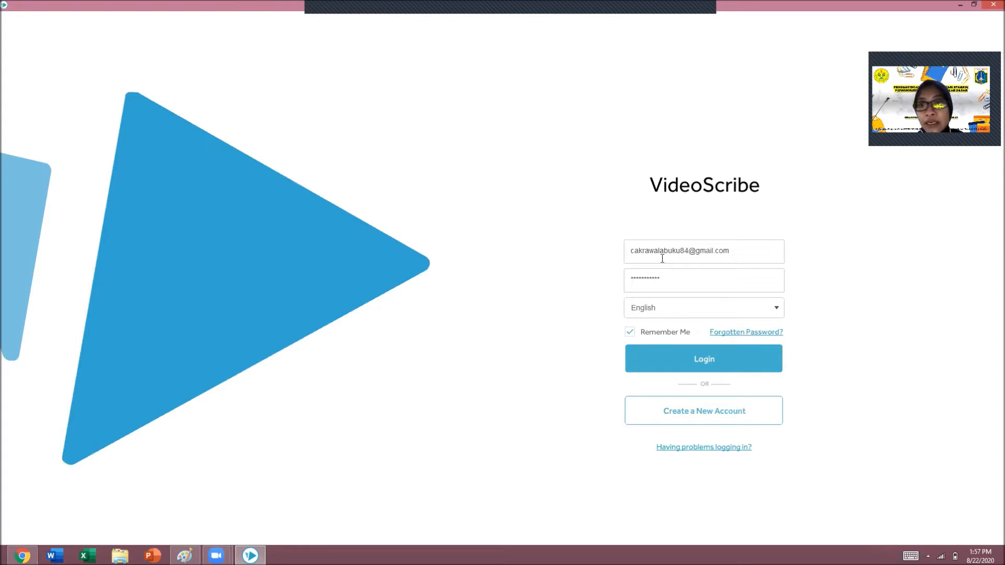
# Step: Log in with the remembered account and open the TB KOGNITIF PIAGET scribe
pyautogui.click(691, 362)
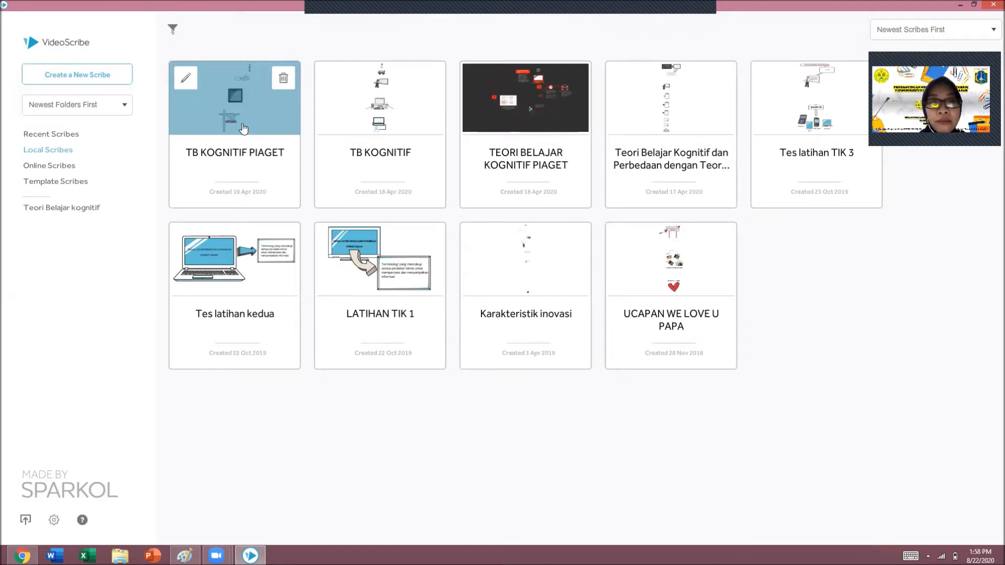
pyautogui.click(256, 155)
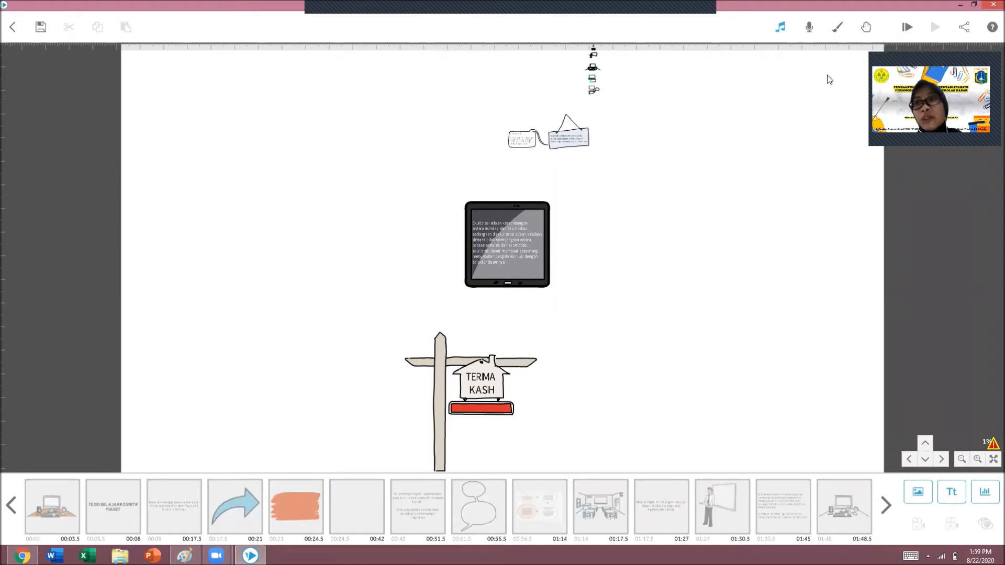
# Step: Play the scribe from its start, pause it at the classroom drawing and stop the playback
pyautogui.click(907, 31)
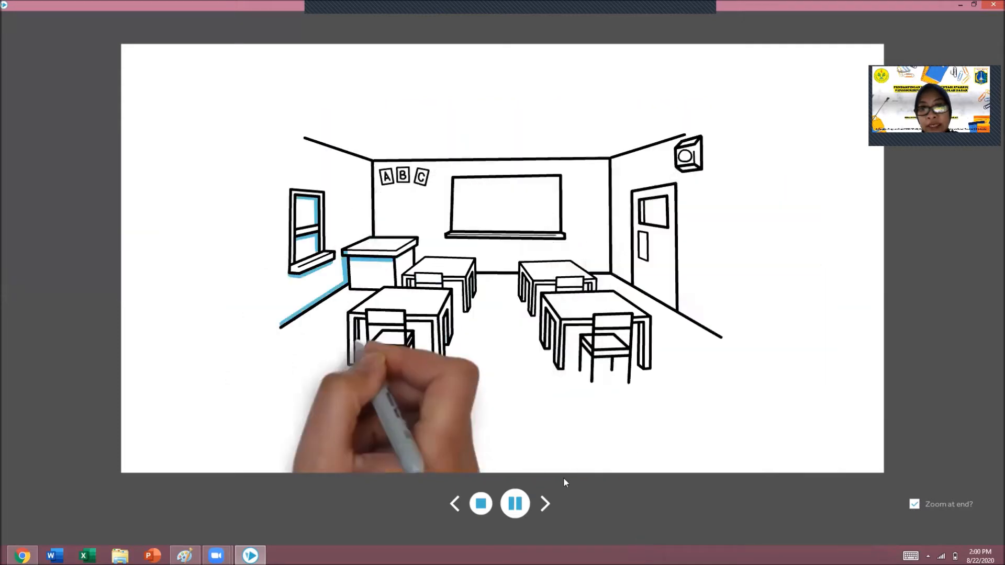
pyautogui.click(520, 504)
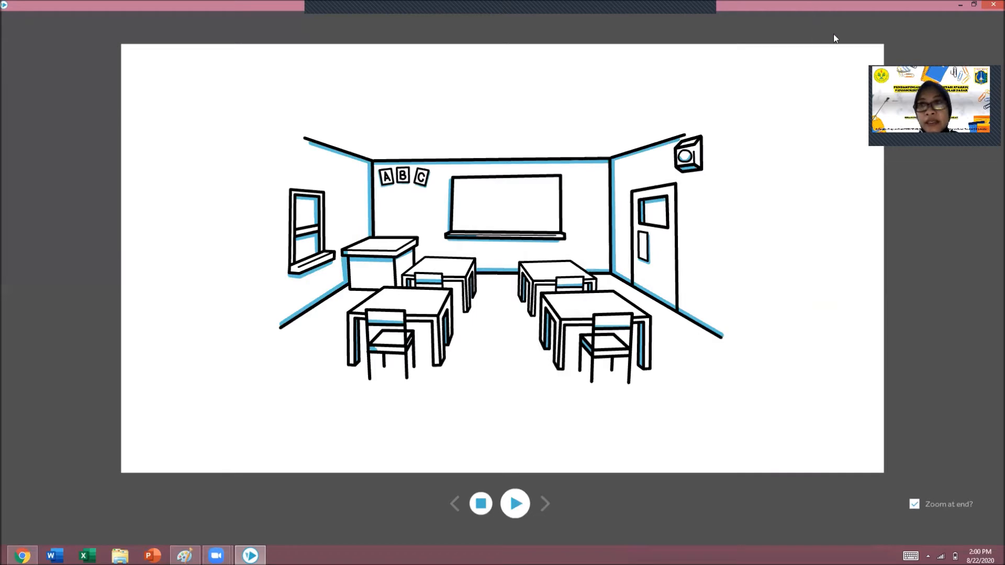
pyautogui.click(992, 5)
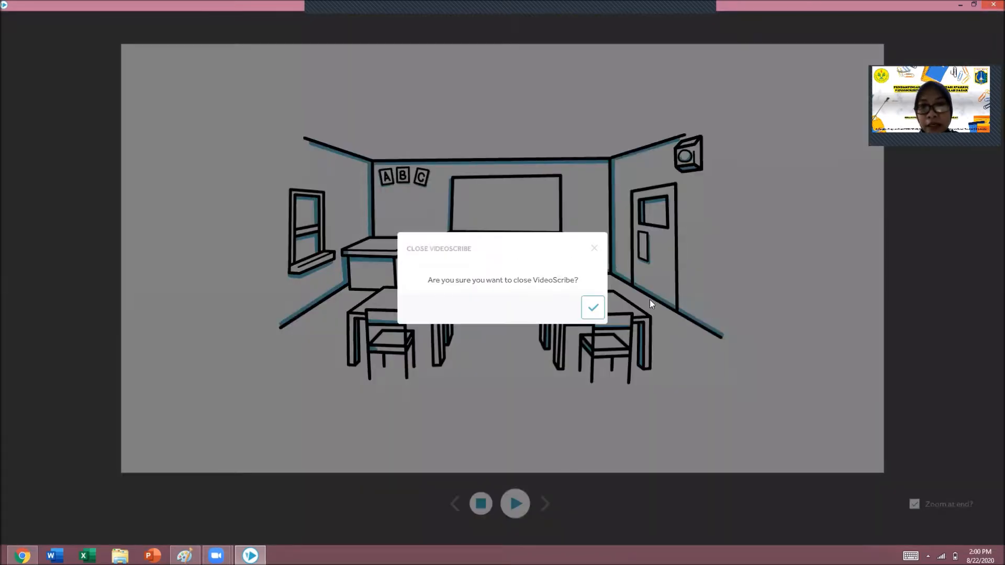
pyautogui.click(595, 250)
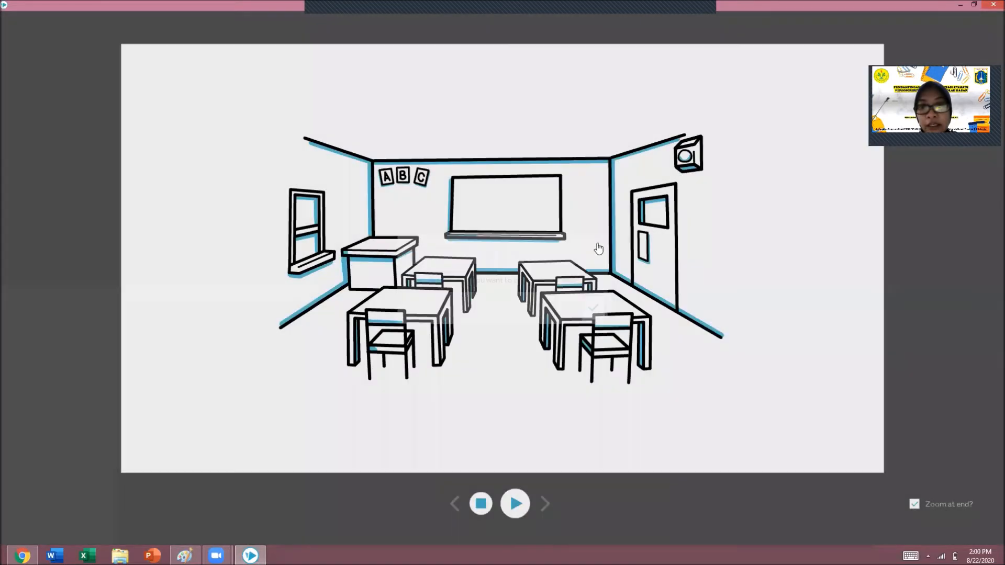
pyautogui.click(480, 504)
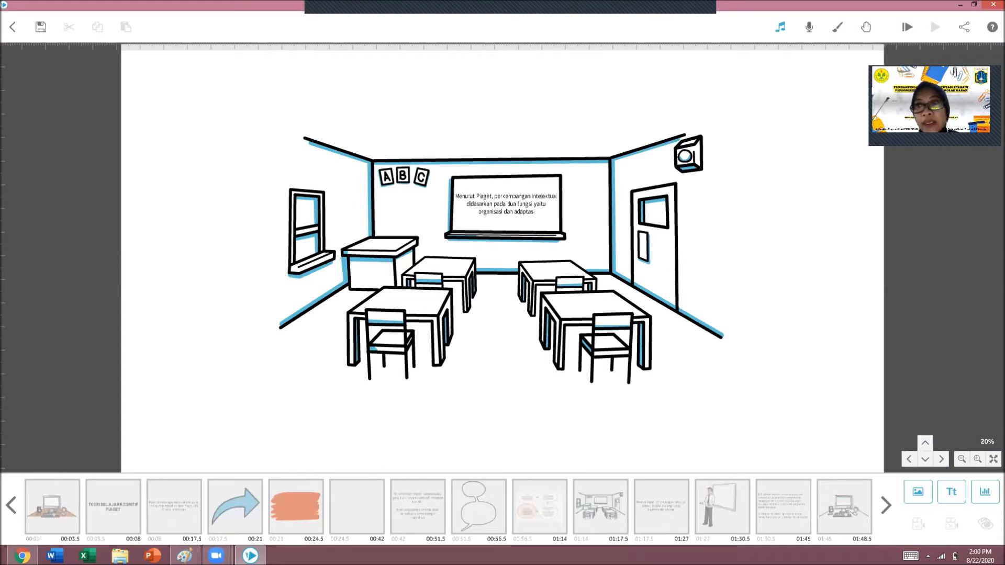
# Step: Create a new scribe and enter the text "TEKNOLOGI INFORMASI DAN KOMUNIKASI" with "PRINSIP KOMUNIKASI" on a line below
pyautogui.click(15, 28)
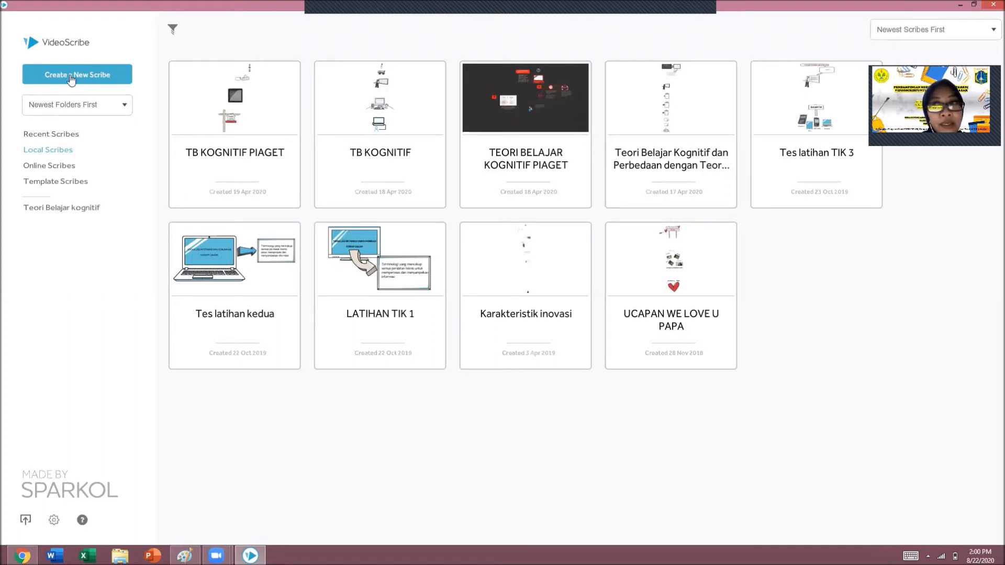
pyautogui.click(101, 77)
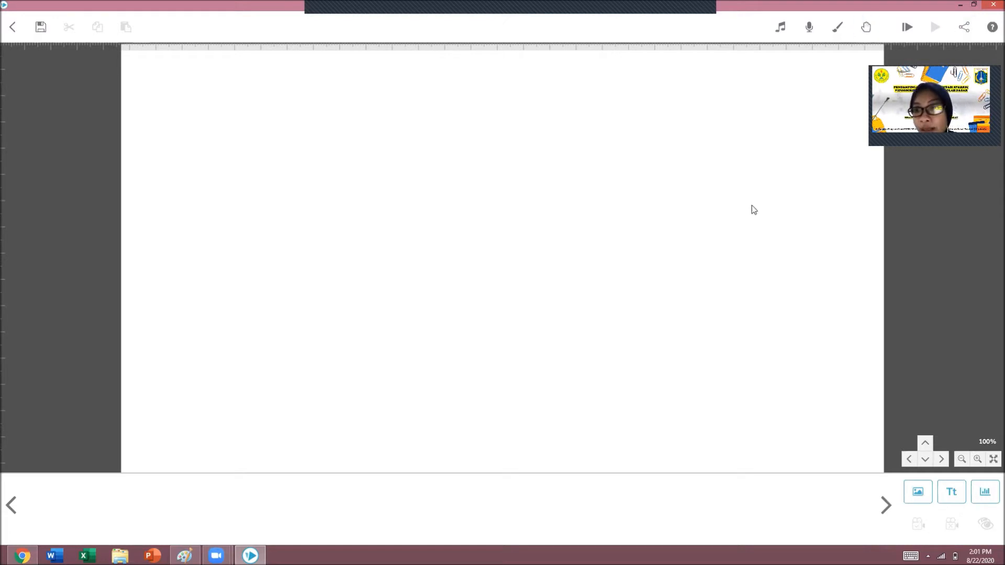
pyautogui.click(951, 492)
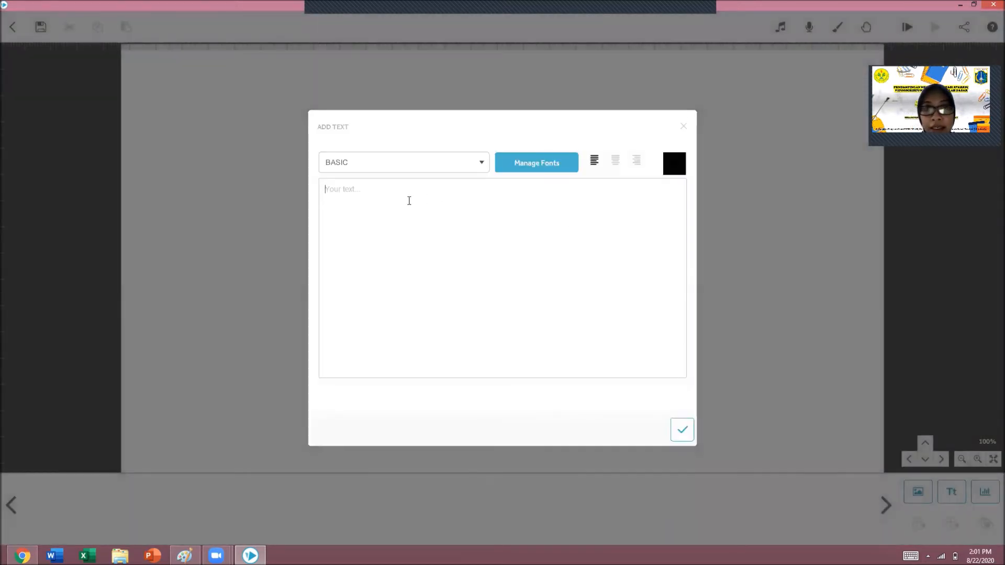
pyautogui.click(416, 196)
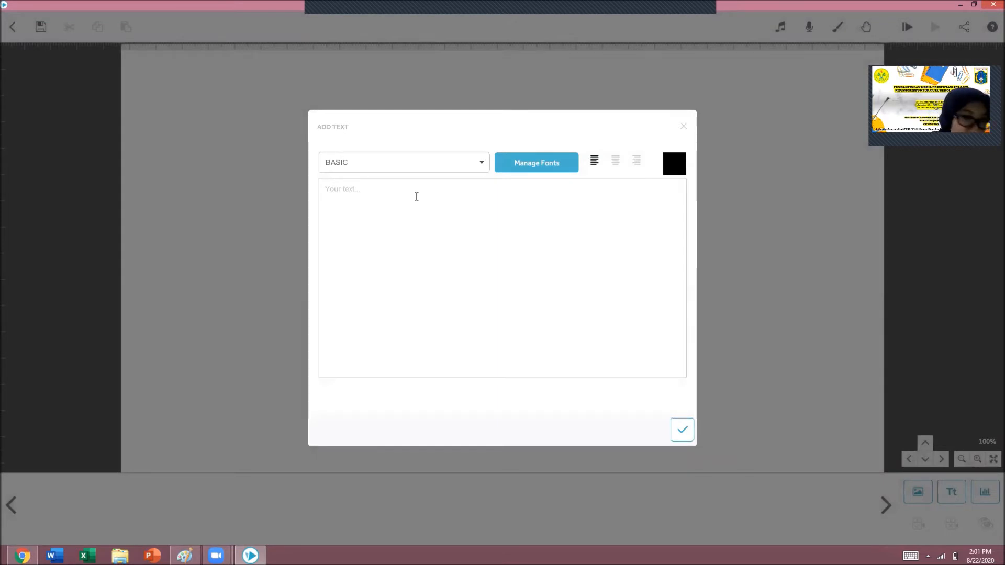
pyautogui.write('TEK')
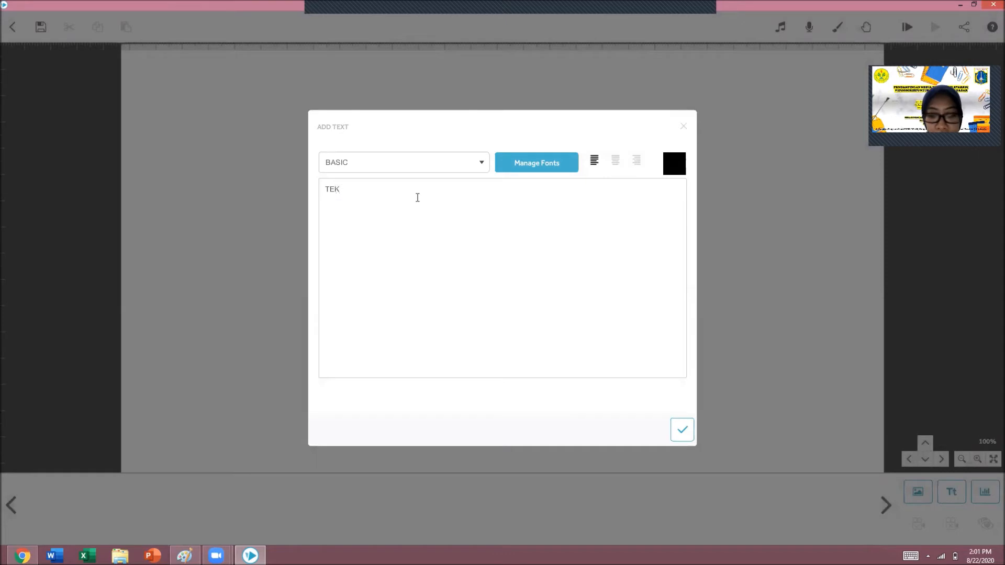
pyautogui.write('NOLOGI INFORMASI DAN KOMUNIKASI')
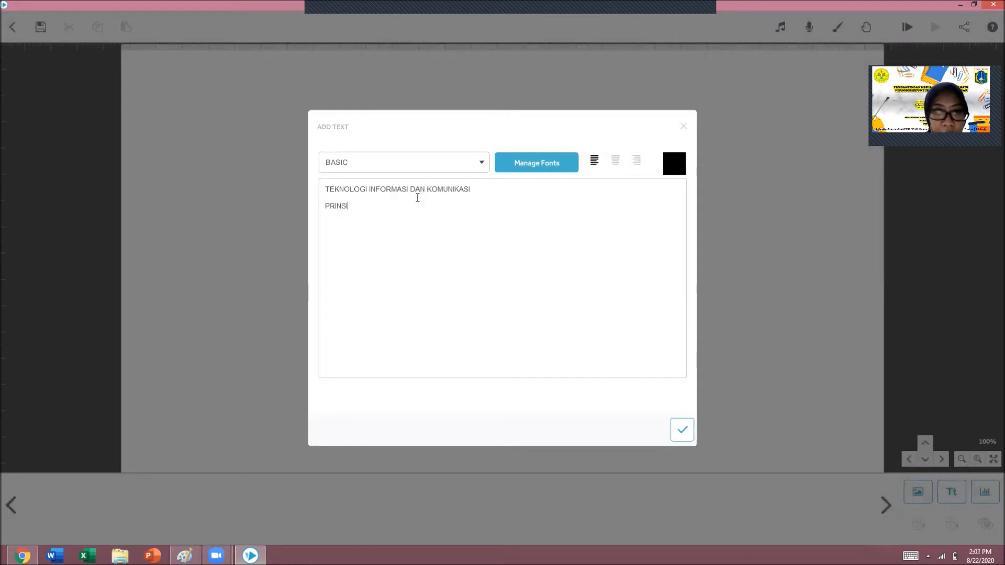
pyautogui.write('KOMUNIKASI')
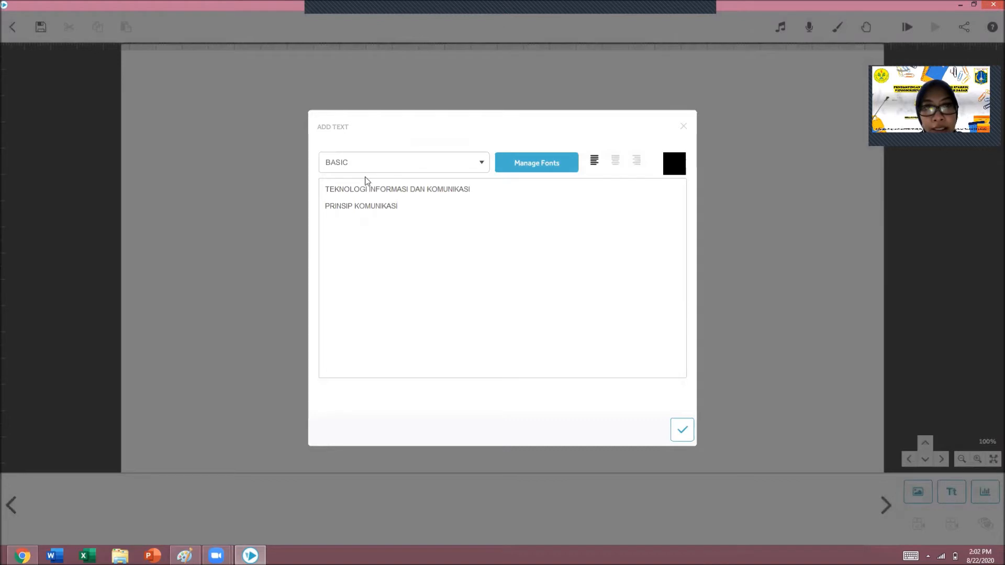
# Step: Set the font of the two-line title text to Hobo Std
pyautogui.moveTo(326, 191); pyautogui.dragTo(415, 220)
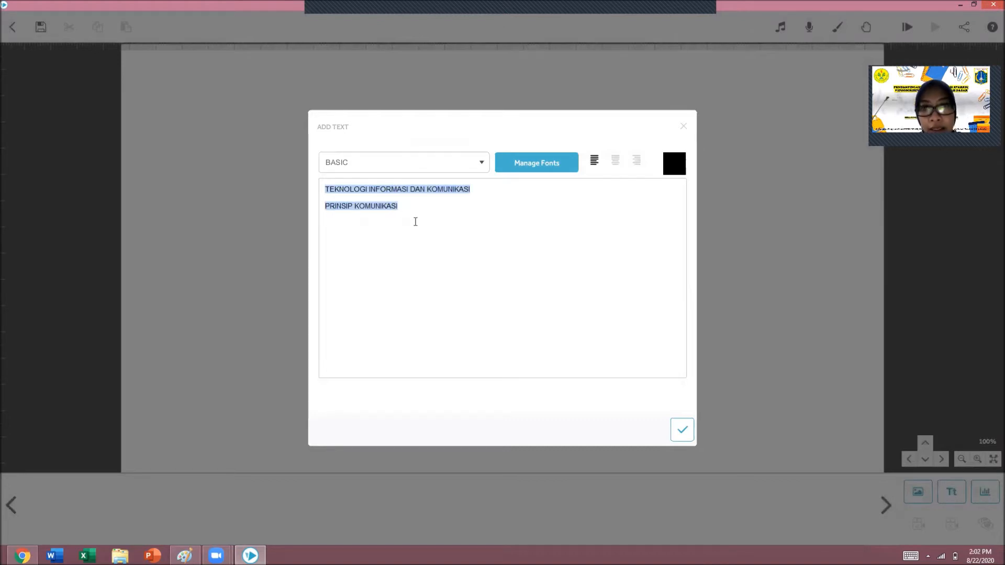
pyautogui.click(483, 165)
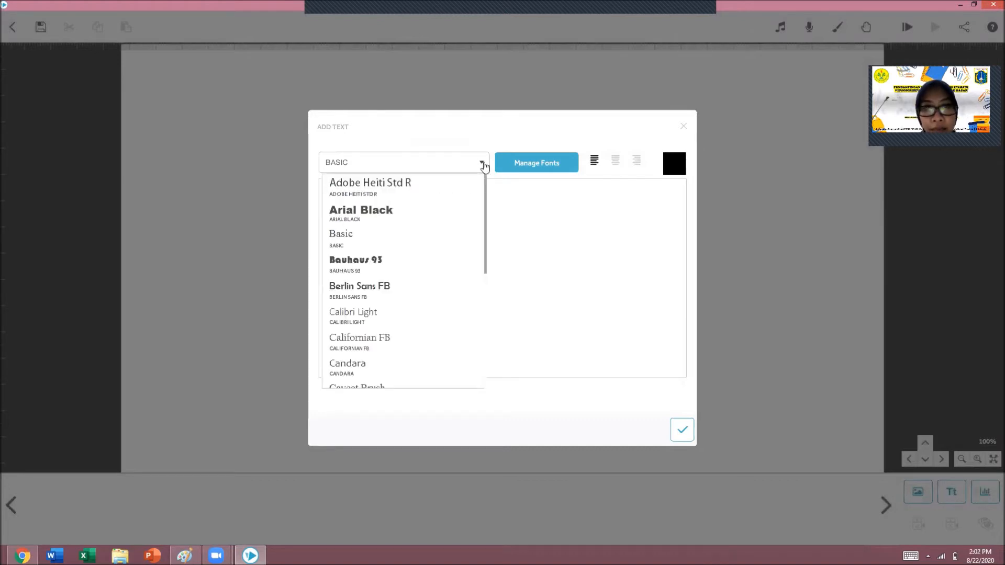
pyautogui.scroll(-4, 470, 247)
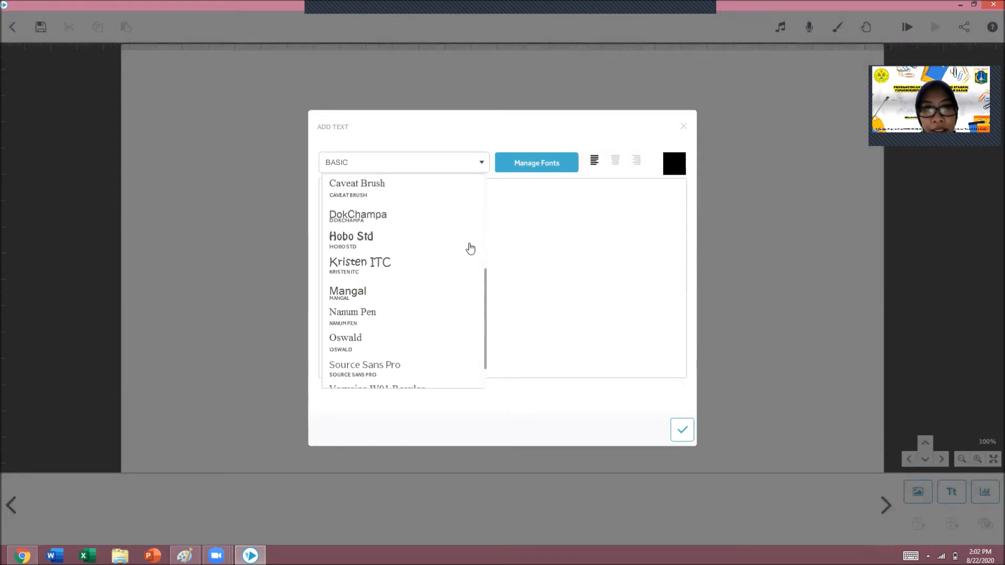
pyautogui.click(366, 238)
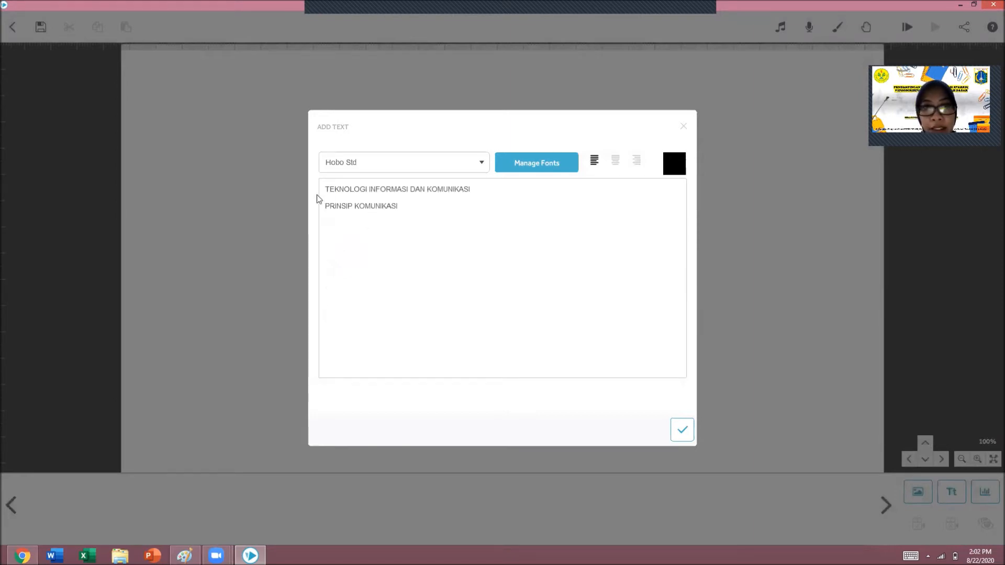
pyautogui.moveTo(326, 189); pyautogui.dragTo(435, 229)
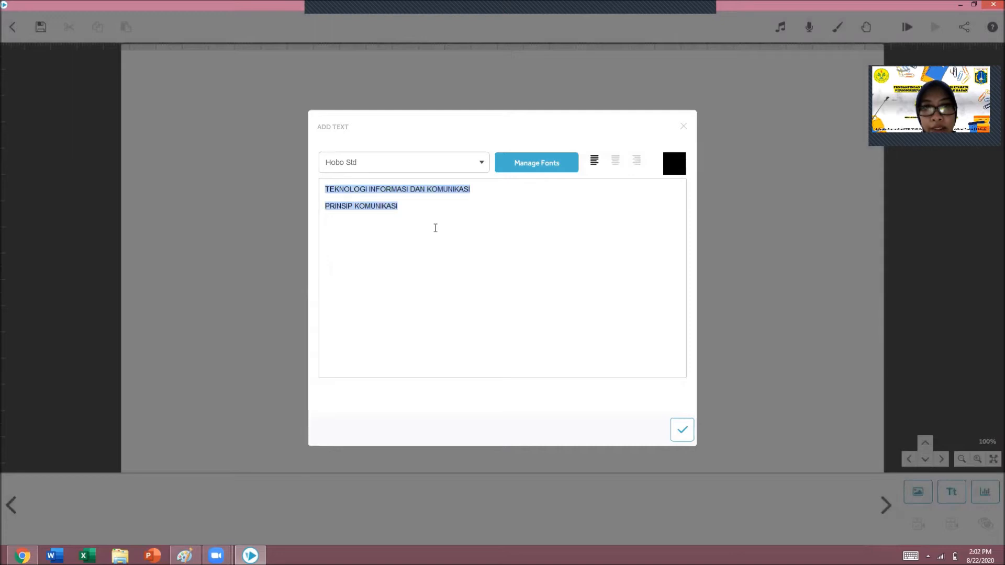
pyautogui.click(459, 214)
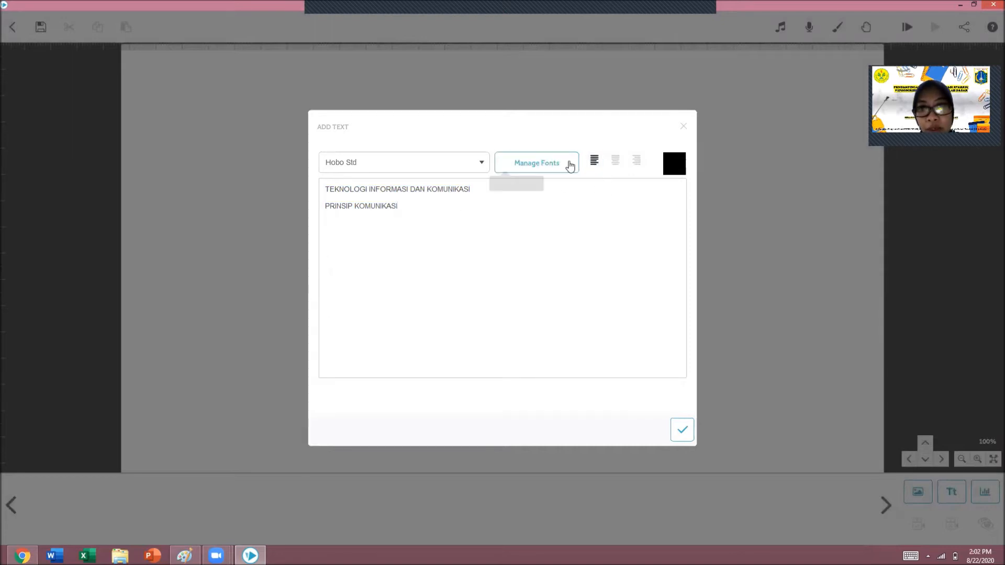
# Step: Look through the imported fonts and the available fonts in the font manager
pyautogui.click(570, 166)
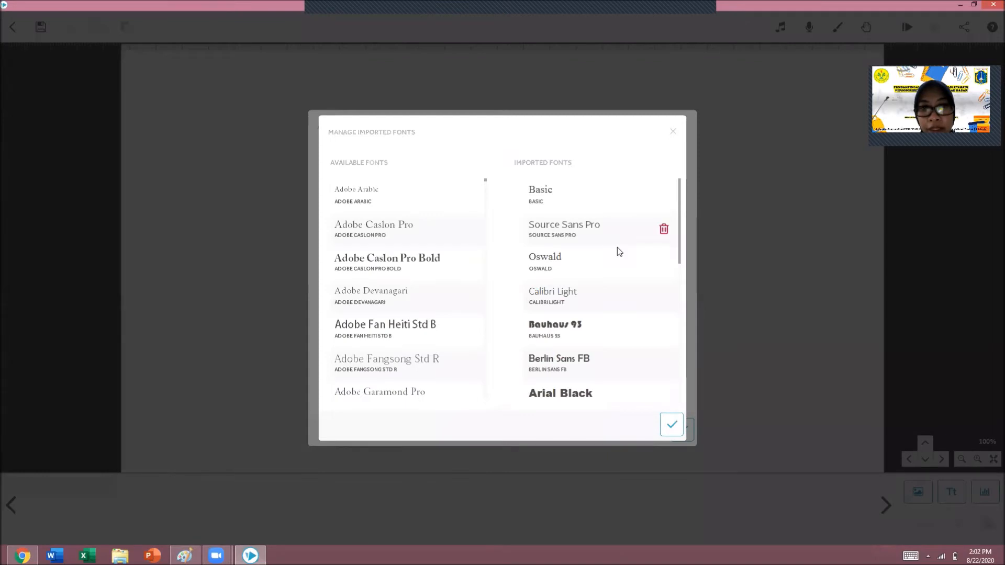
pyautogui.scroll(-5, 618, 247)
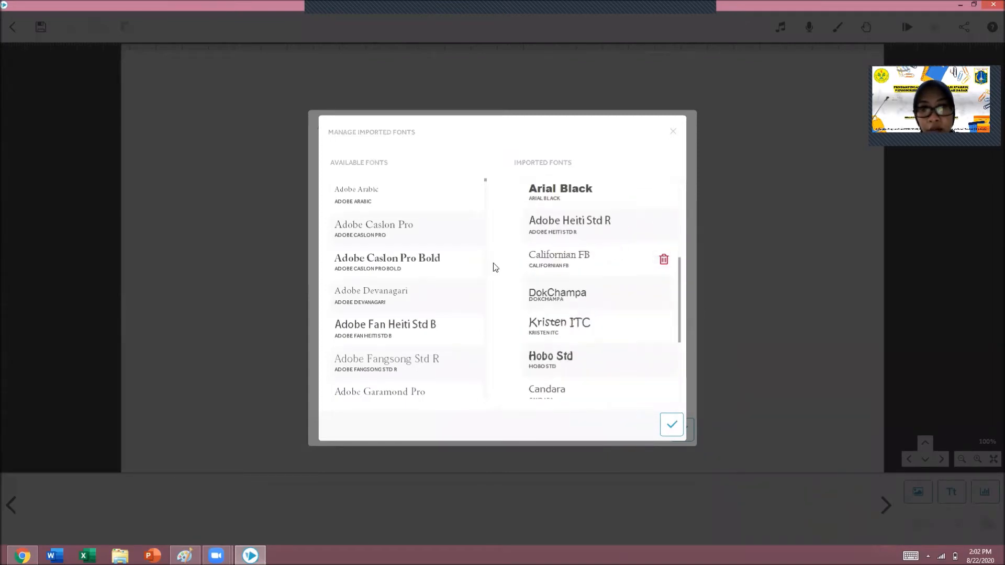
pyautogui.scroll(-2, 388, 229)
pyautogui.scroll(-8, 387, 228)
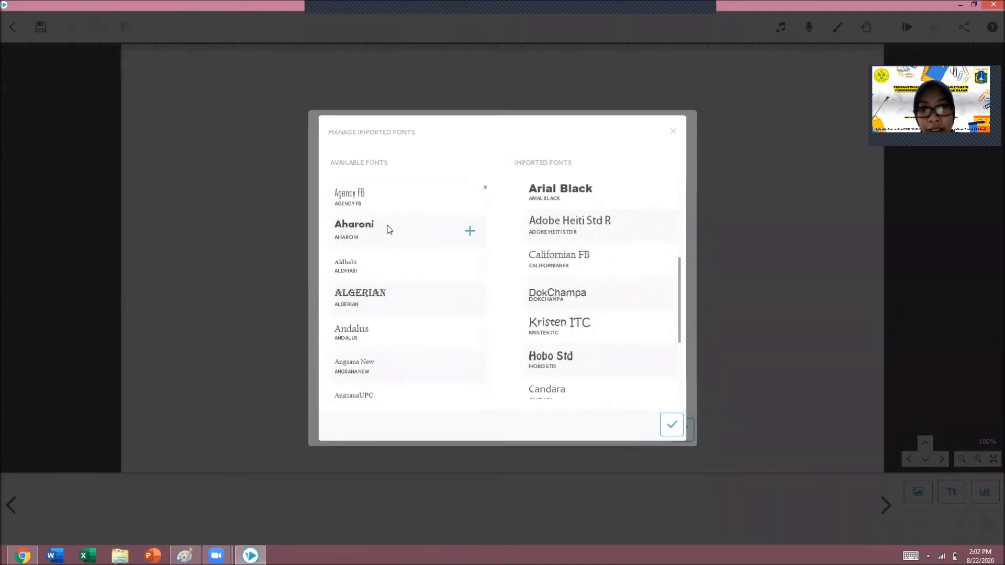
pyautogui.click(671, 424)
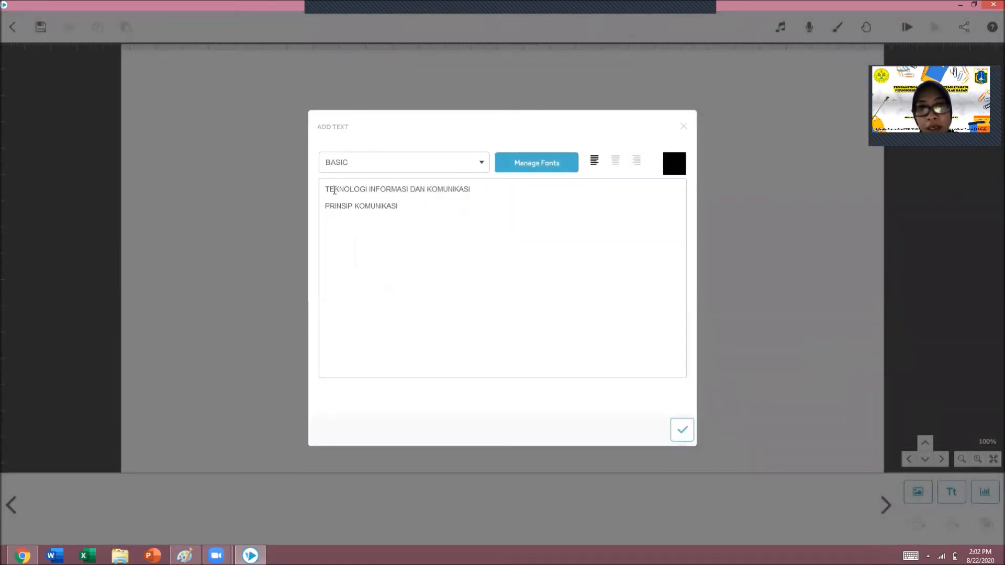
# Step: Centre-align the two lines of title text
pyautogui.moveTo(325, 190); pyautogui.dragTo(408, 215)
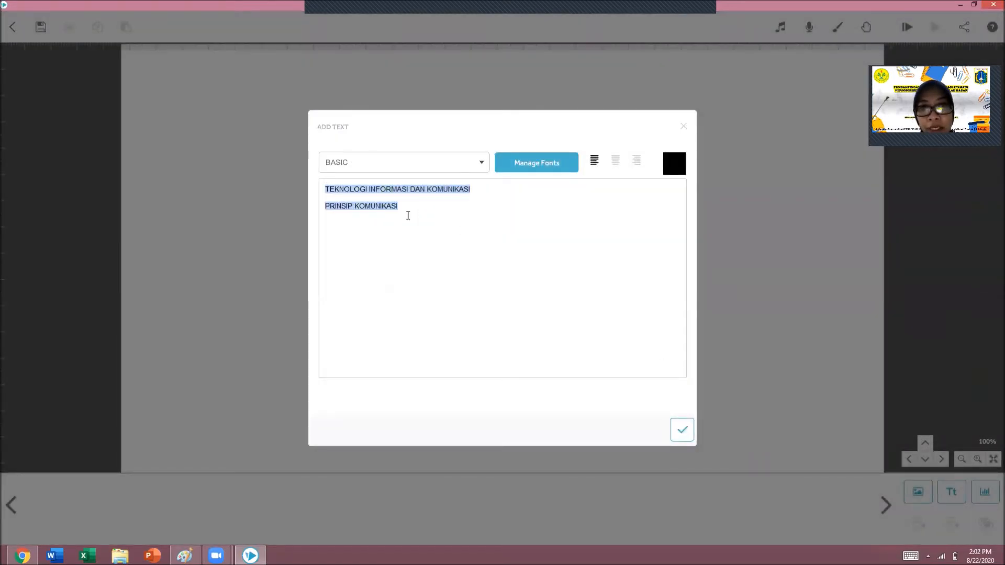
pyautogui.click(595, 164)
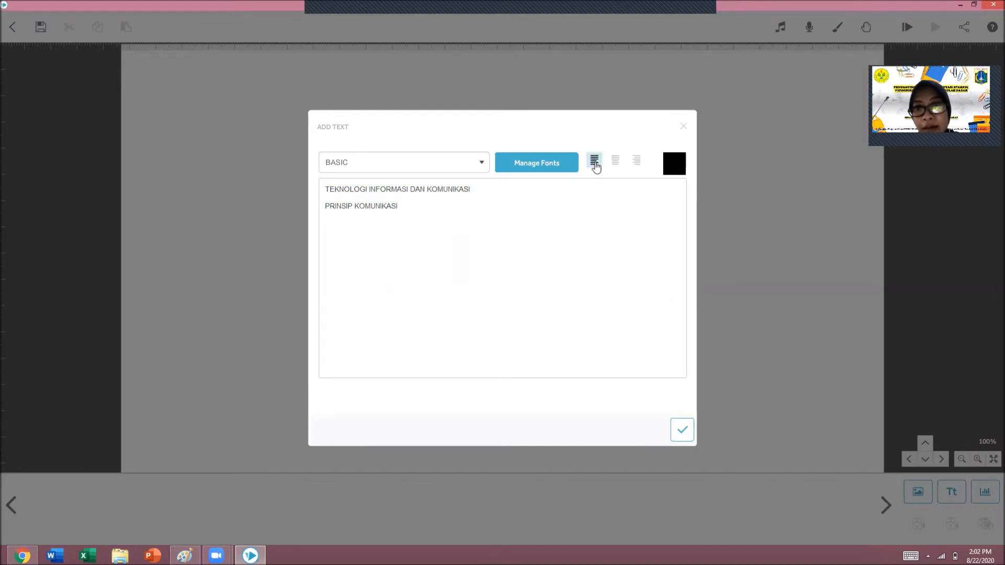
pyautogui.click(615, 162)
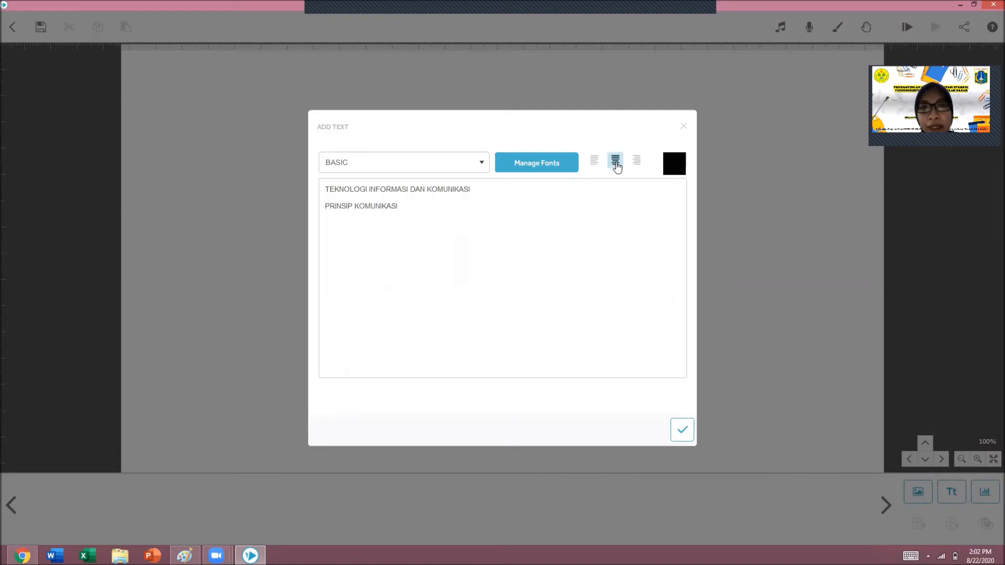
# Step: Keep black (#000000) as the title text's colour and add the text to the canvas
pyautogui.moveTo(327, 189); pyautogui.dragTo(409, 213)
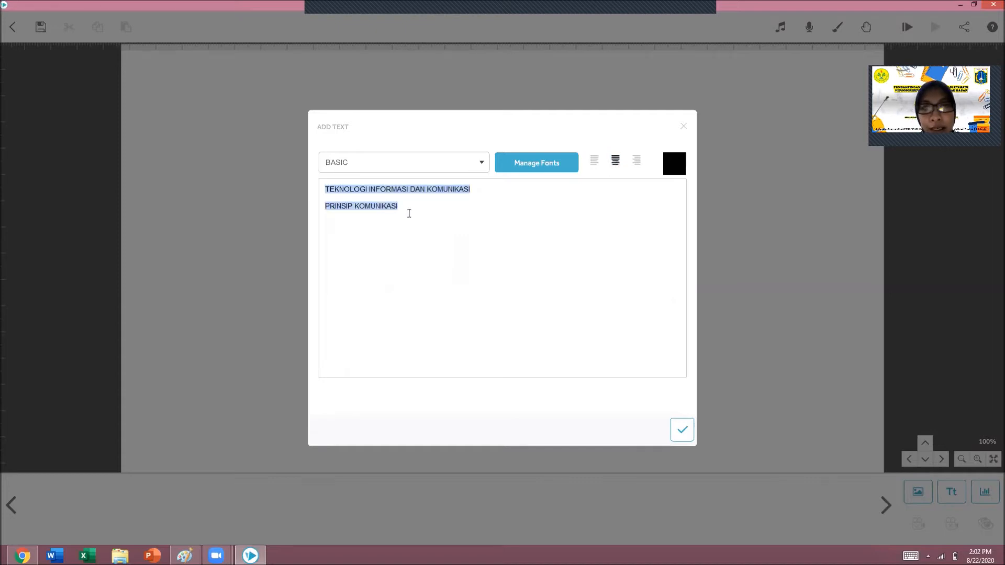
pyautogui.click(675, 169)
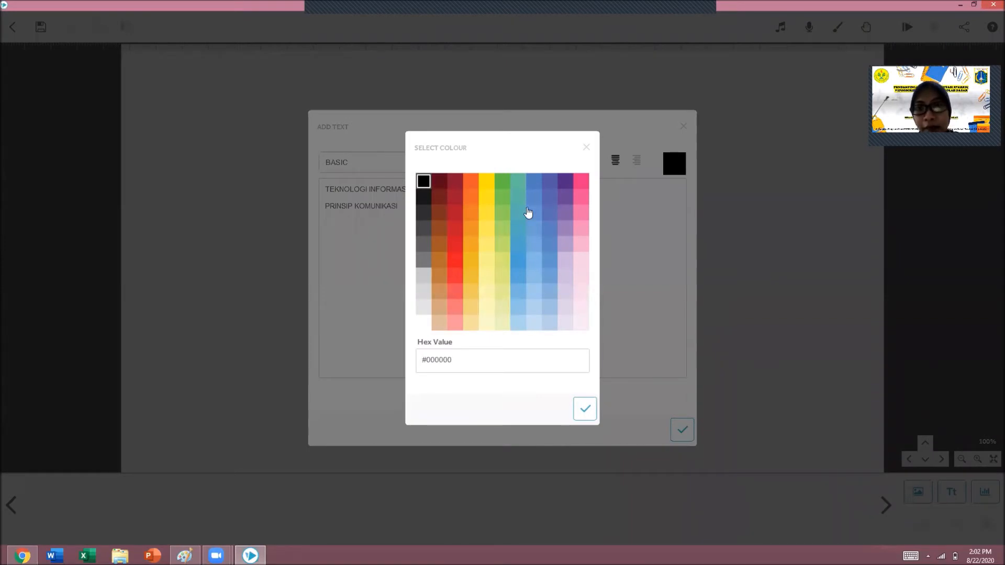
pyautogui.click(587, 415)
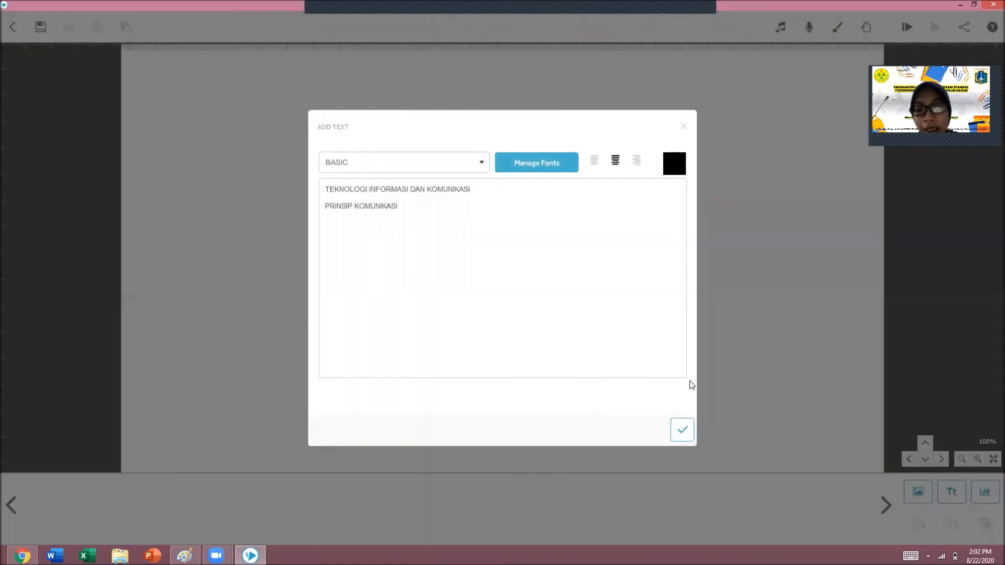
pyautogui.click(682, 431)
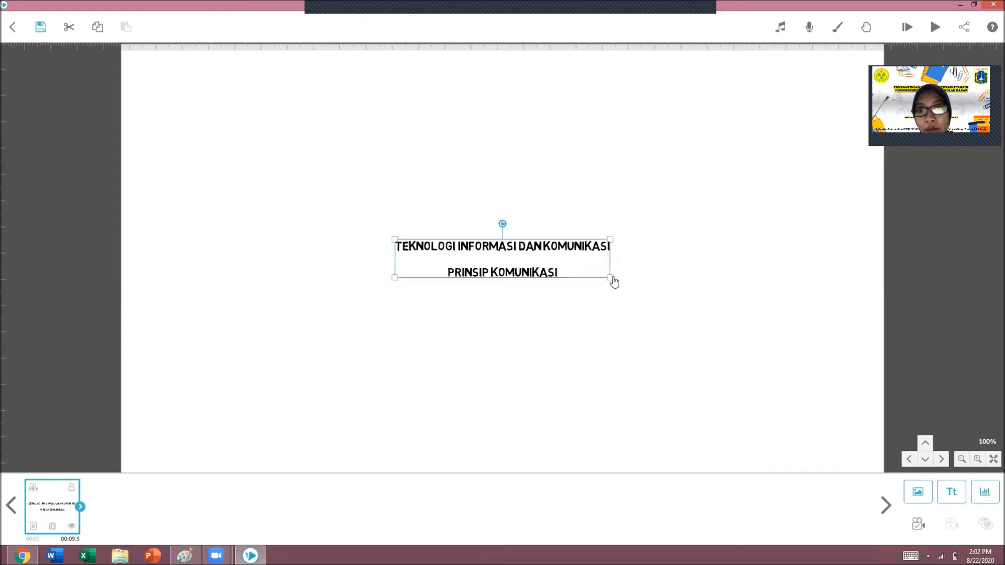
# Step: Try enlarging the title text proportionally on the canvas and undo the resize
pyautogui.moveTo(610, 281); pyautogui.dragTo(653, 312)
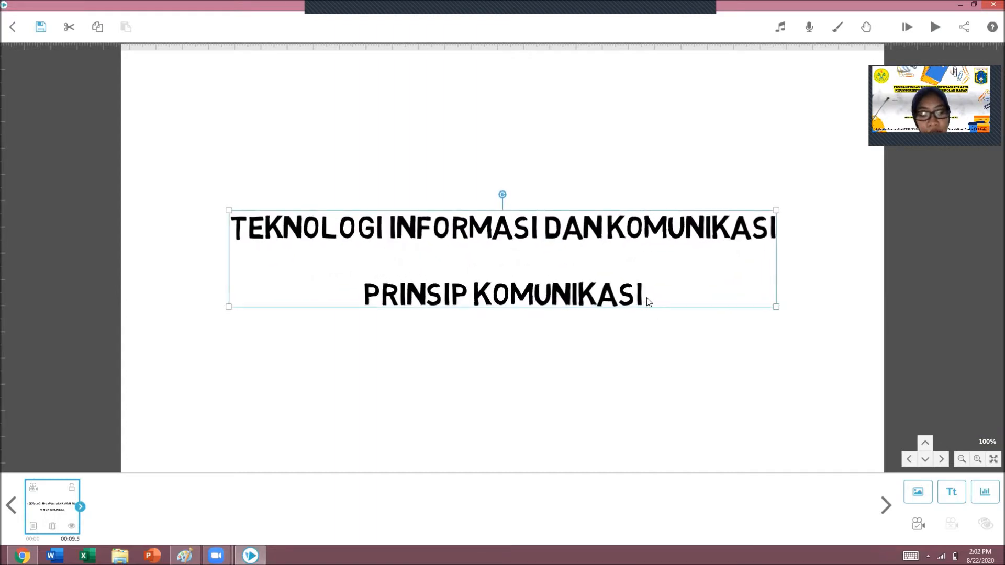
pyautogui.hotkey('ctrl', 'z')
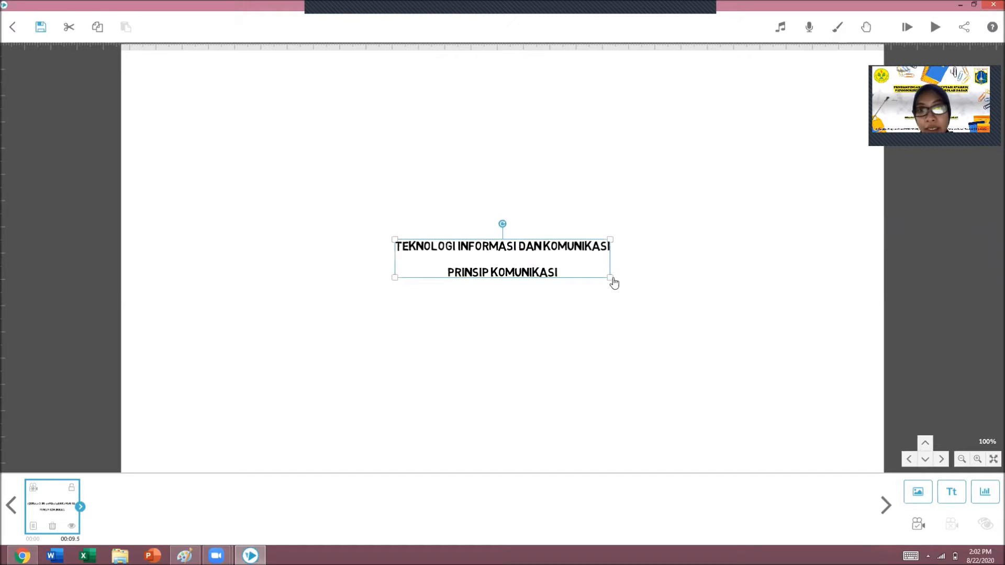
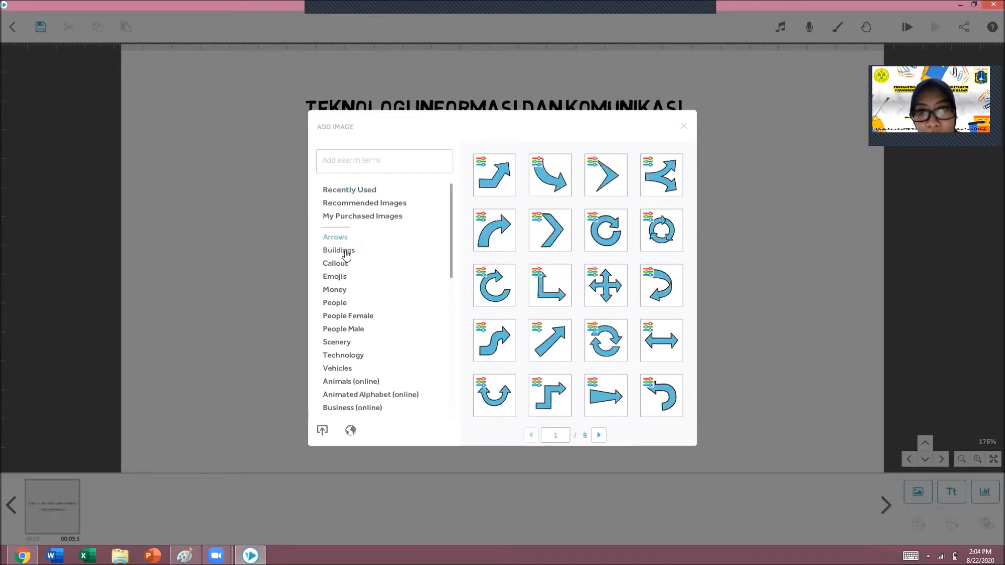
# Step: Add the crowd of people on brown ground from the People image category and place it below the title, right of centre
pyautogui.click(345, 255)
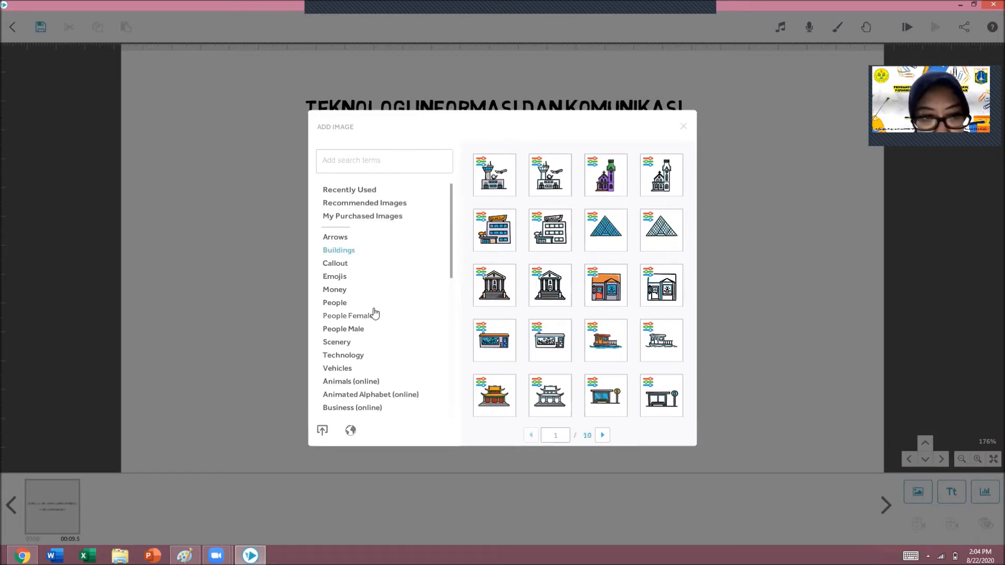
pyautogui.click(337, 303)
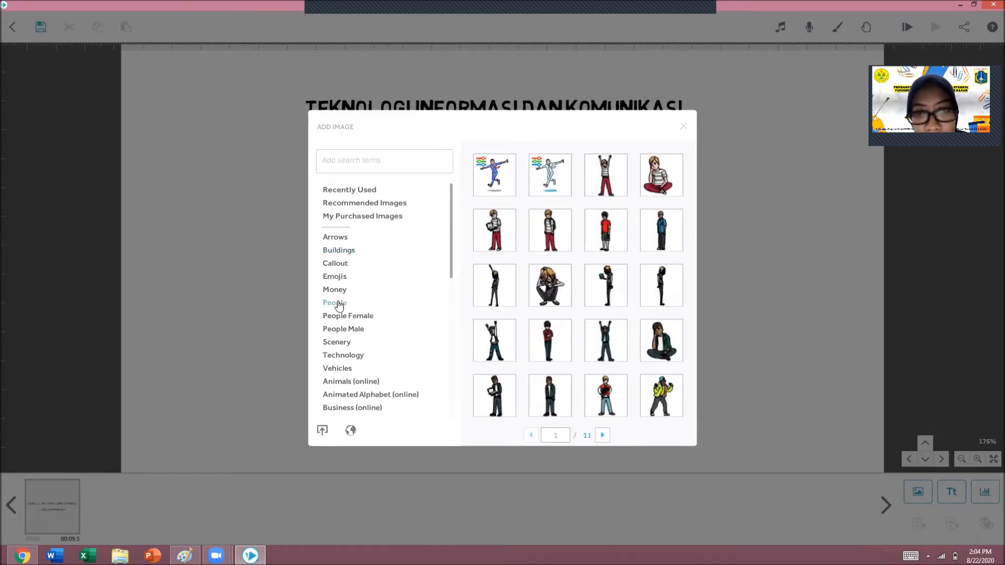
pyautogui.scroll(-3, 613, 261)
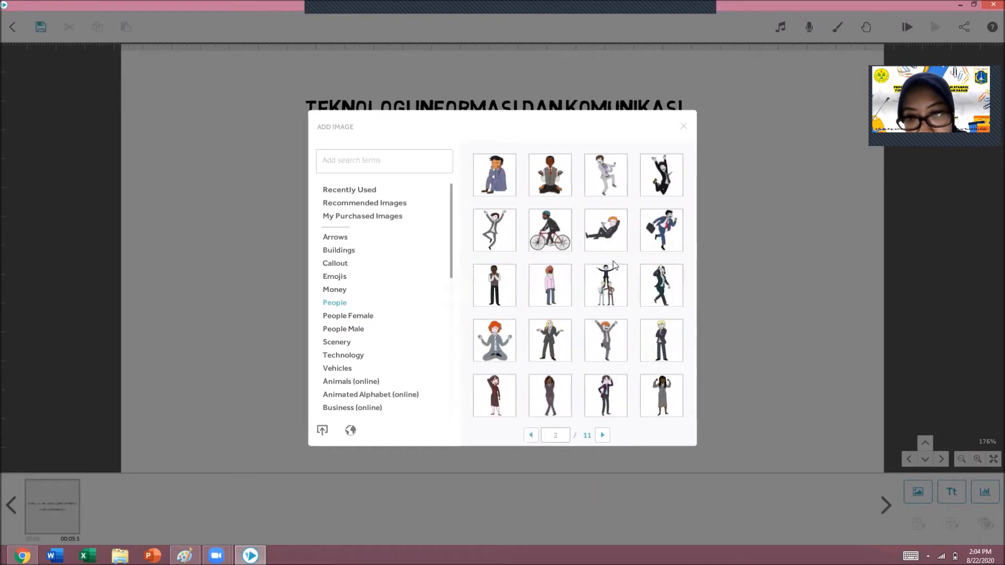
pyautogui.scroll(-3, 614, 261)
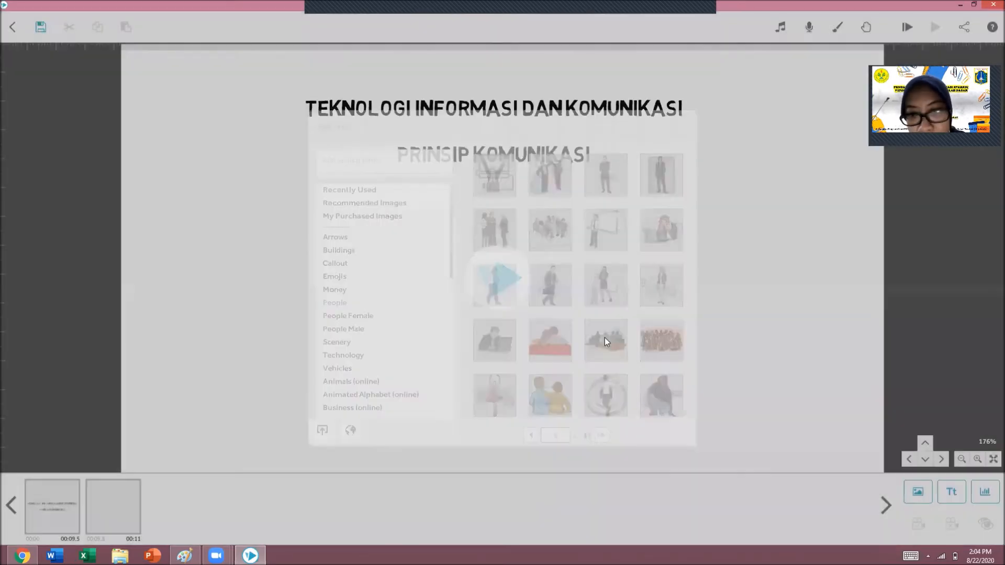
pyautogui.click(605, 342)
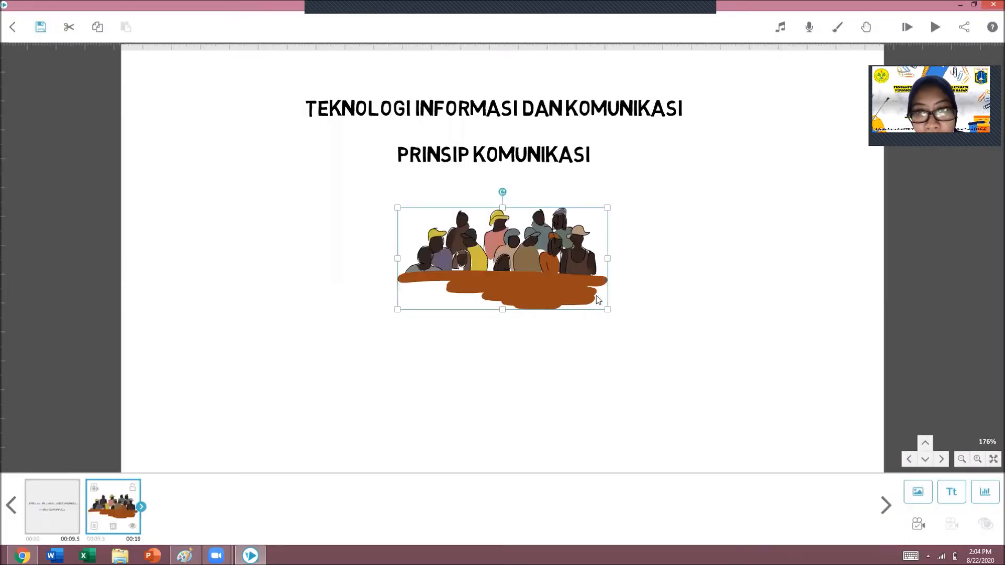
pyautogui.moveTo(525, 271); pyautogui.dragTo(671, 278)
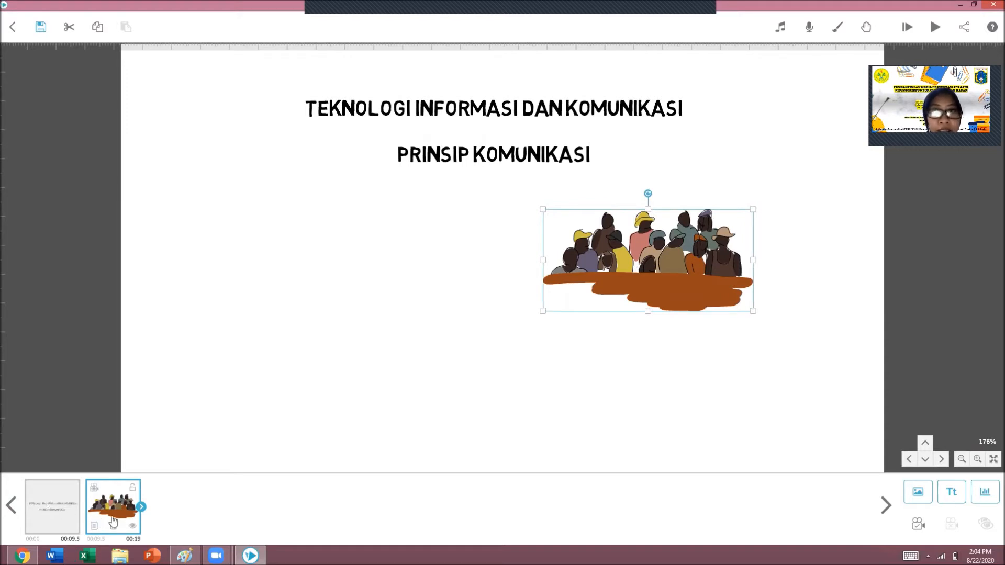
pyautogui.click(53, 512)
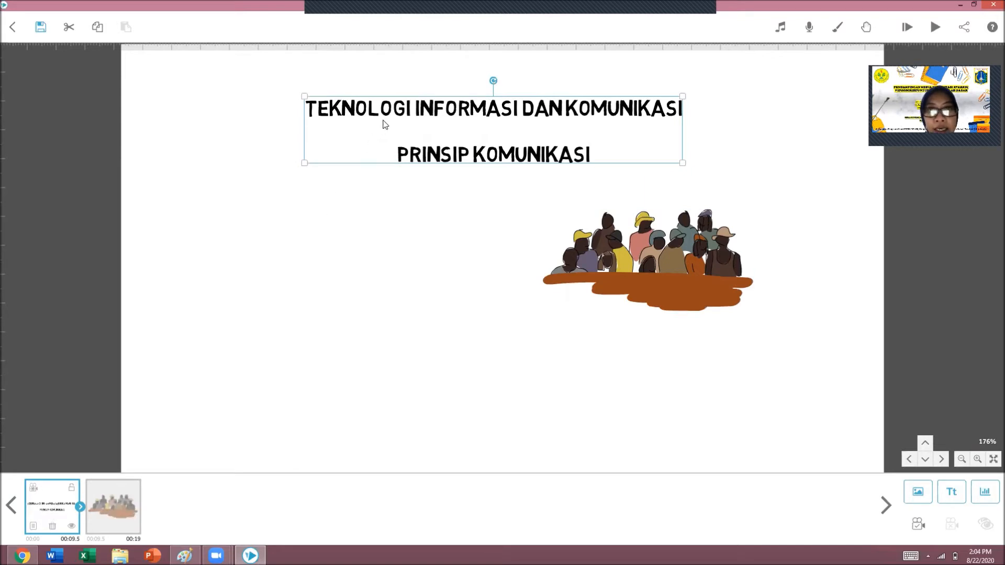
pyautogui.click(677, 260)
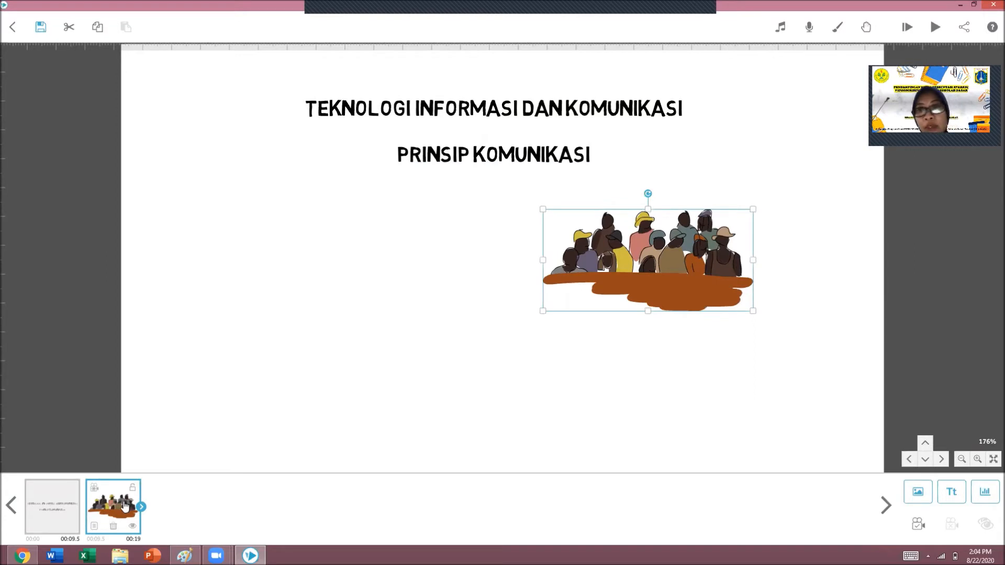
pyautogui.click(441, 363)
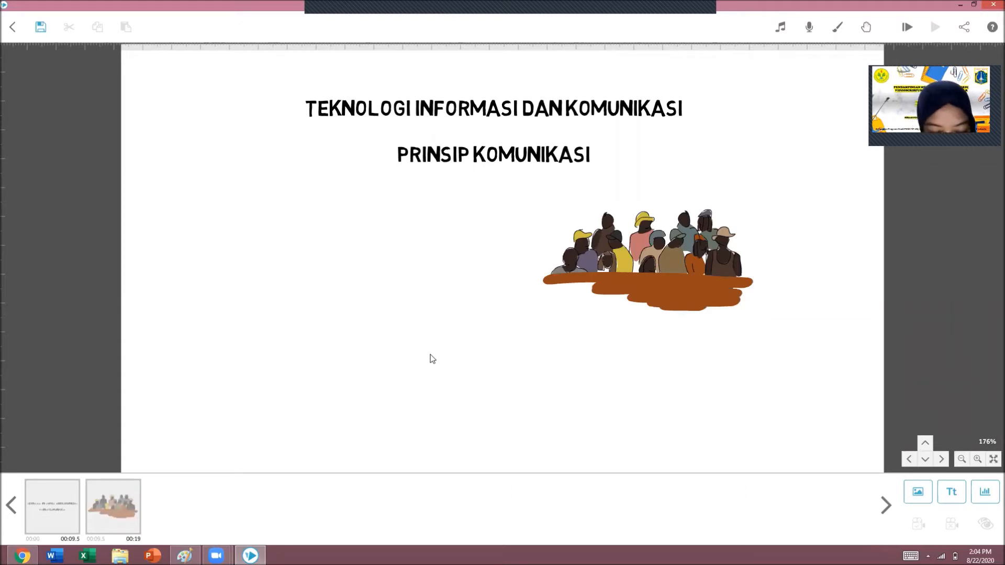
# Step: Start a new text element in Hobo Std with the first line "Pesan > Ide, persepsi, perasaan atau data"
pyautogui.click(952, 497)
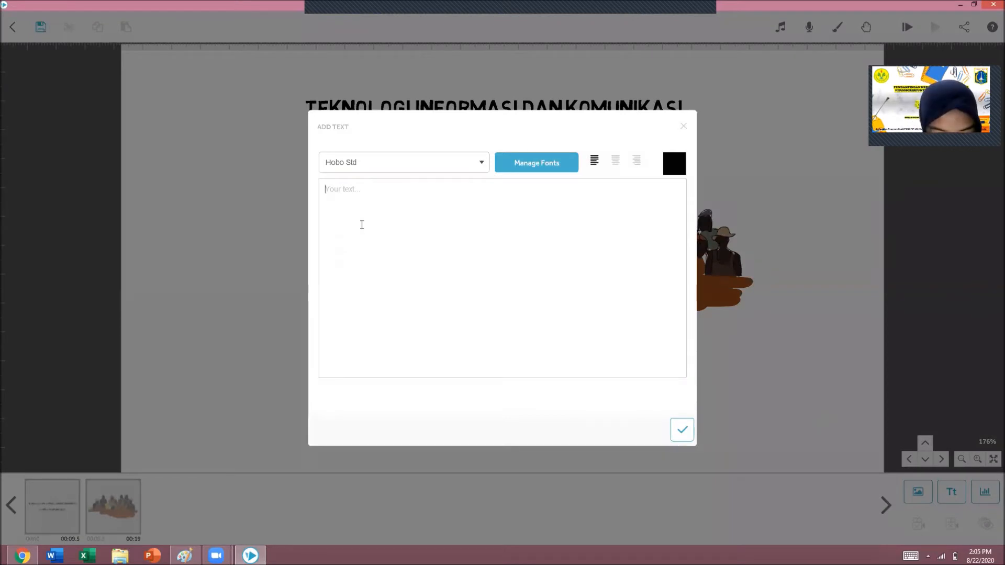
pyautogui.click(362, 224)
pyautogui.write('Pesa')
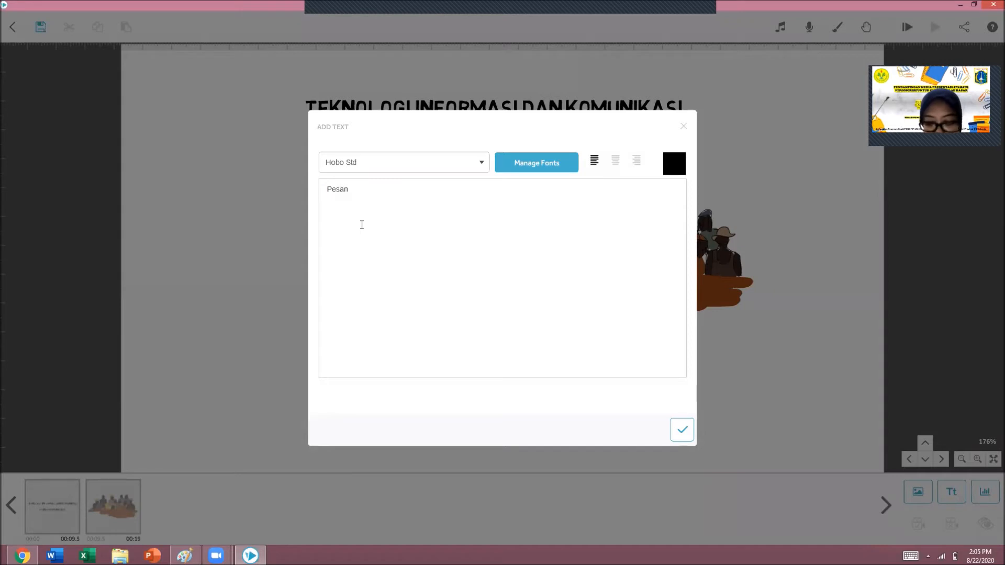
pyautogui.write('n >')
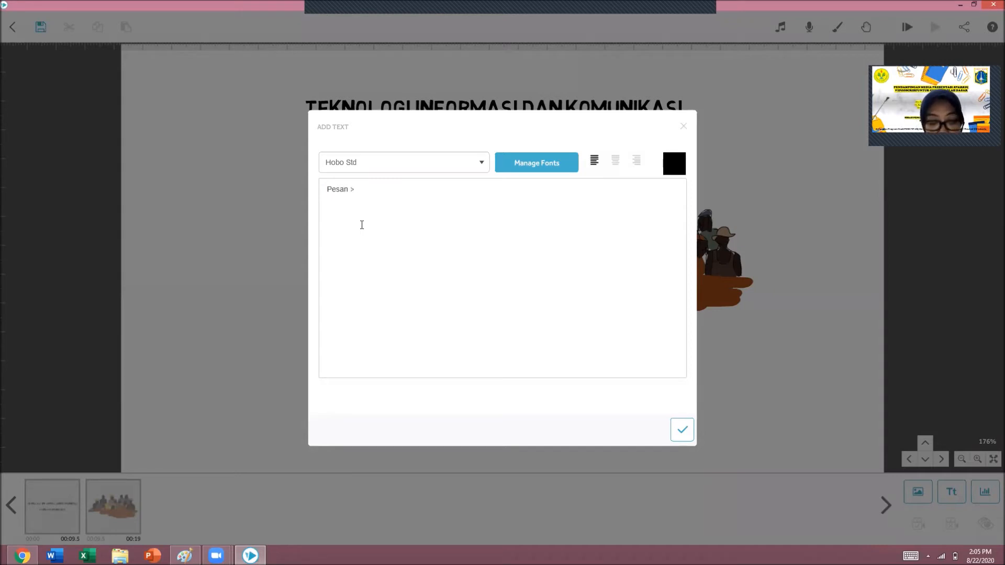
pyautogui.write(' Ide, pe')
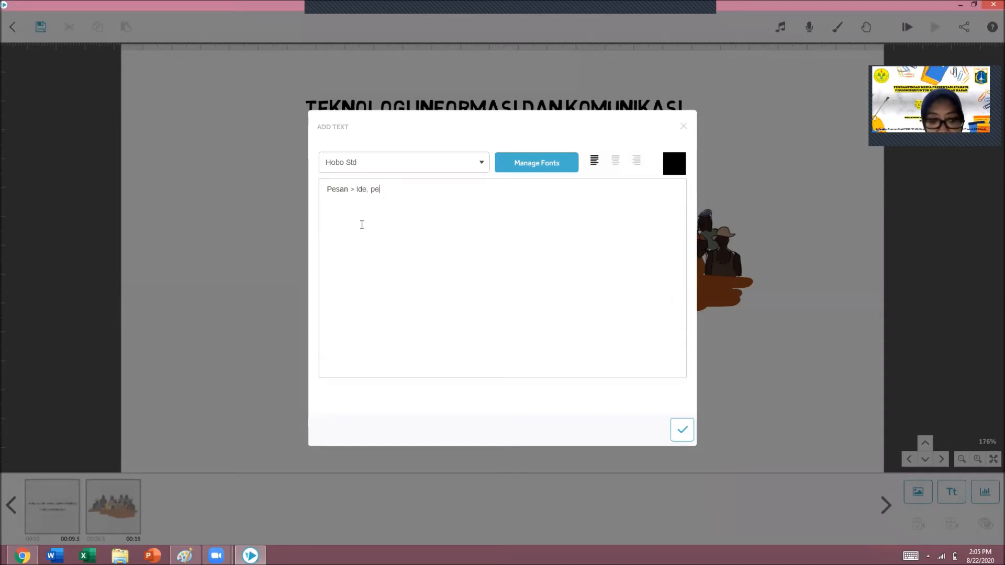
pyautogui.write('rsepsi')
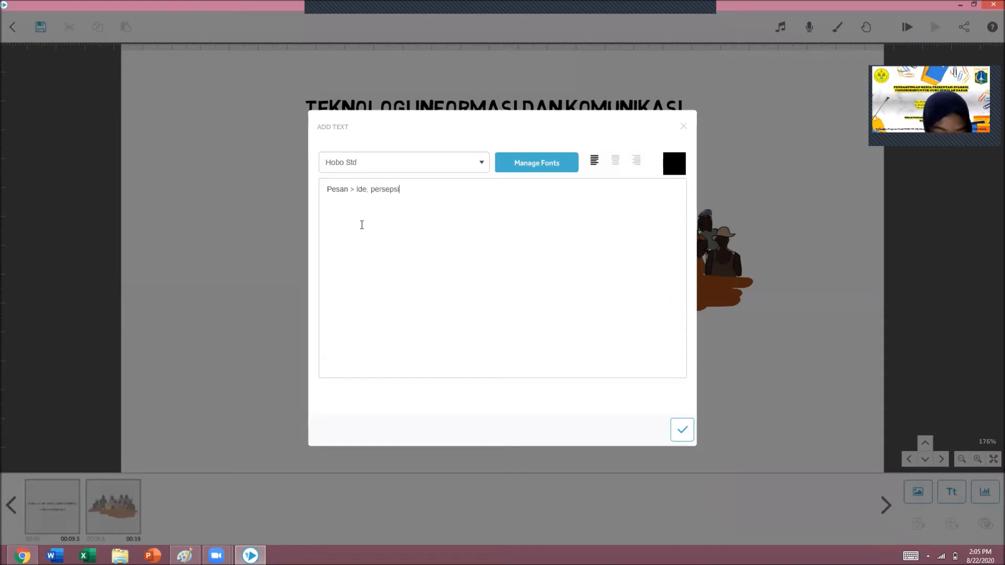
pyautogui.write(', perasaaa')
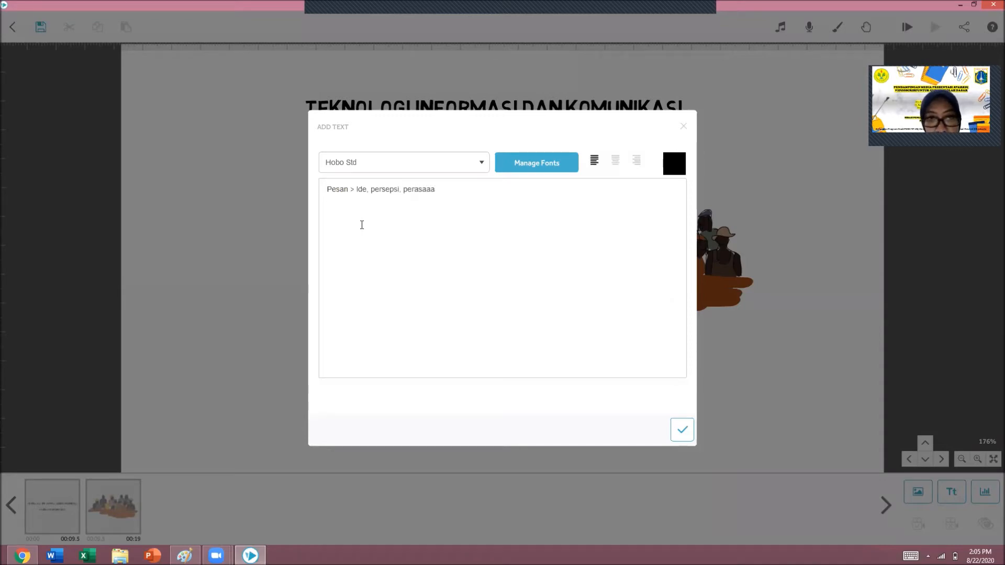
pyautogui.press('BackSpace')
pyautogui.write('n atau data')
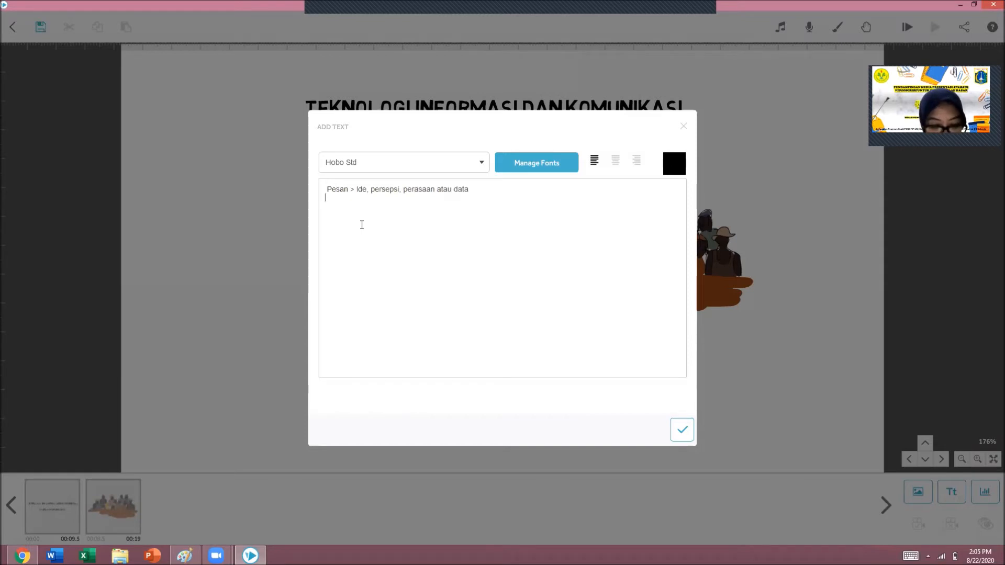
# Step: Add a second line of text reading "Pesan-pesan tersebut secara fisik beruba vibrasi suara, berkas sinar, kata-kata"
pyautogui.write('Pesan-pesan ter')
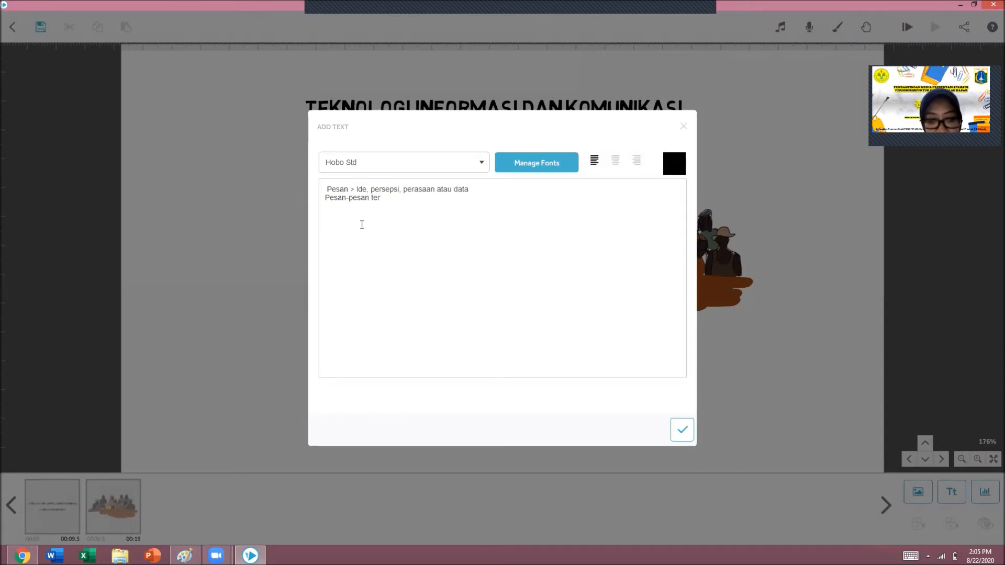
pyautogui.write('sebut sec')
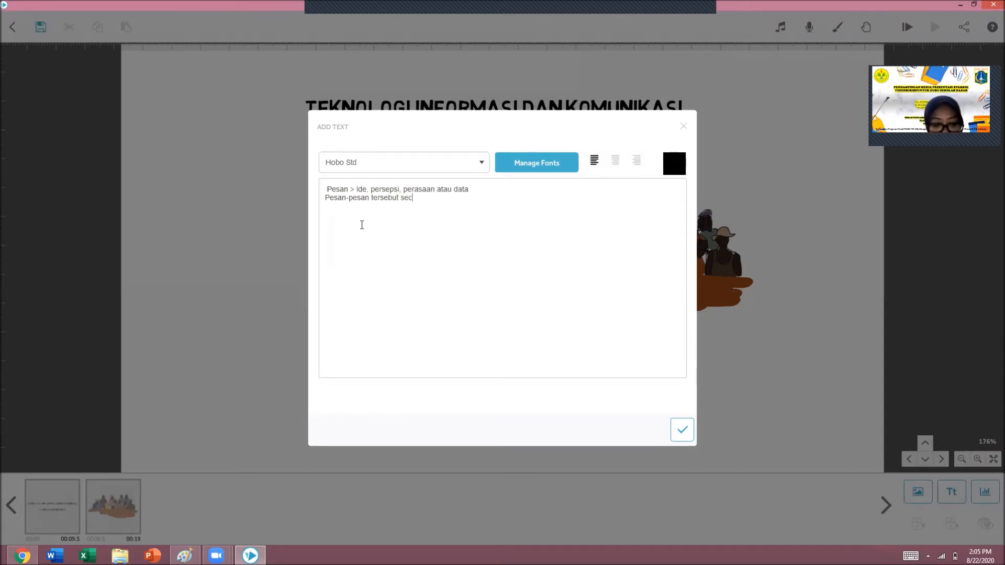
pyautogui.write('ara fisik ')
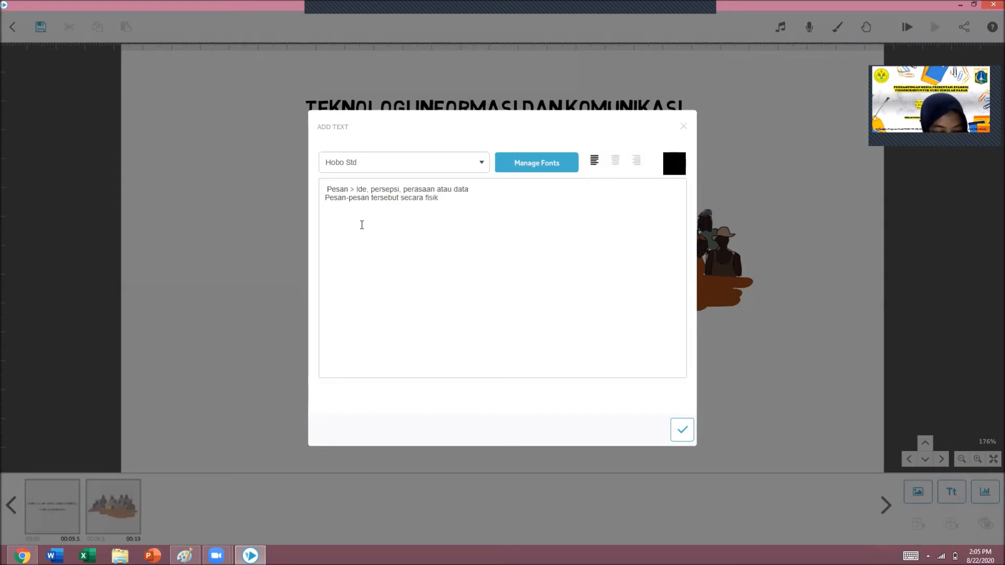
pyautogui.write('beruba fi')
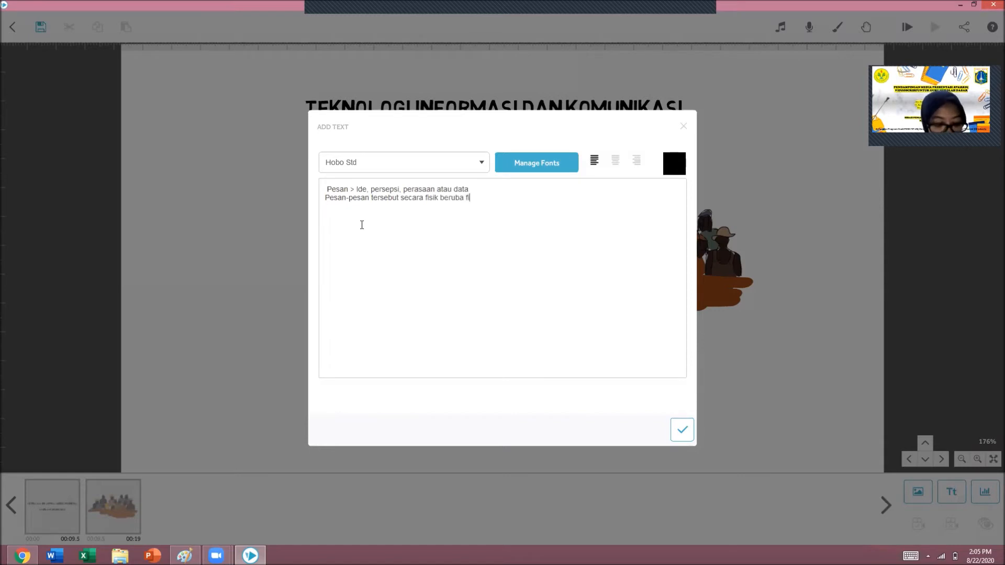
pyautogui.press('BackSpace')
pyautogui.press('BackSpace')
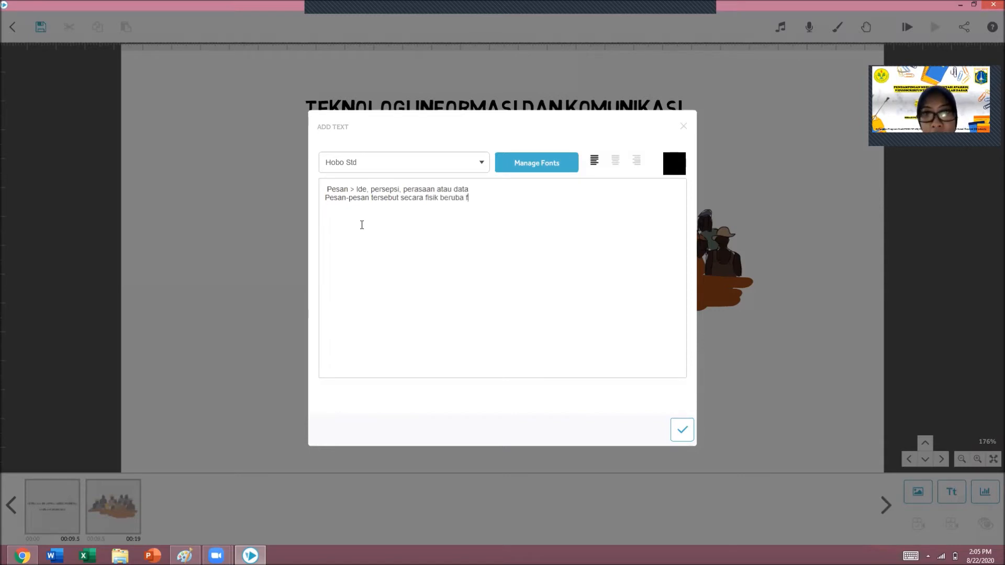
pyautogui.write('vibrasi')
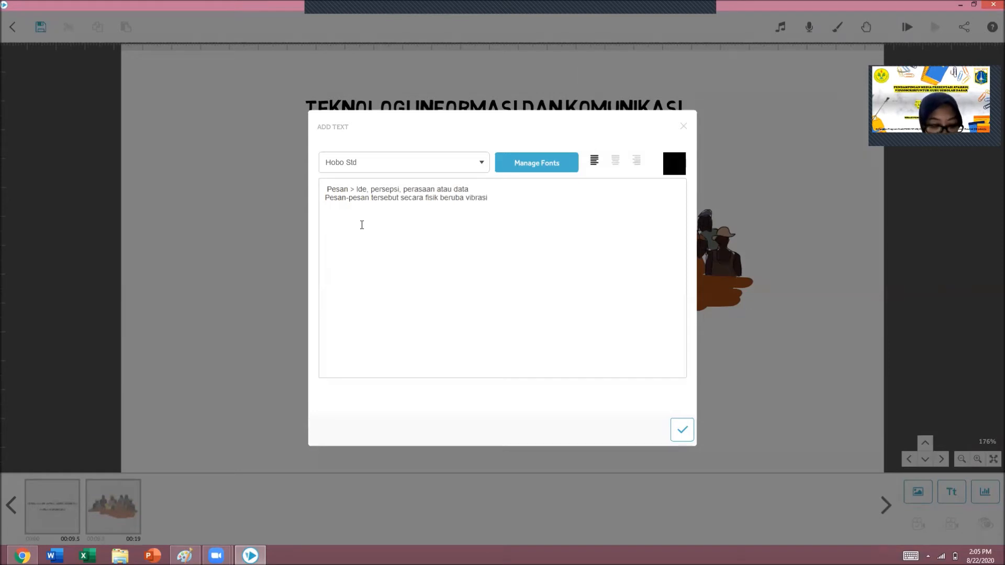
pyautogui.write(' suara')
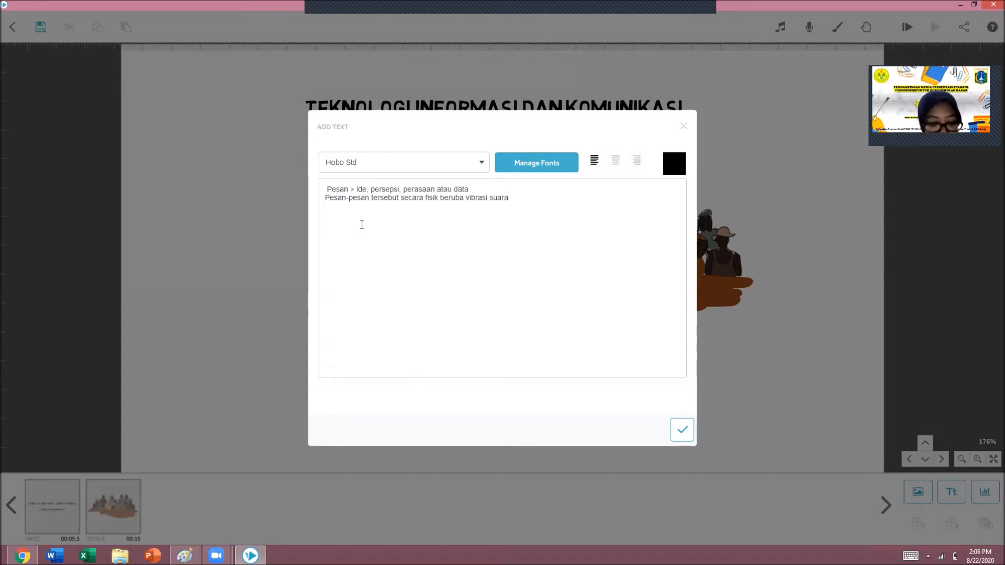
pyautogui.write('.')
pyautogui.write(' berkas')
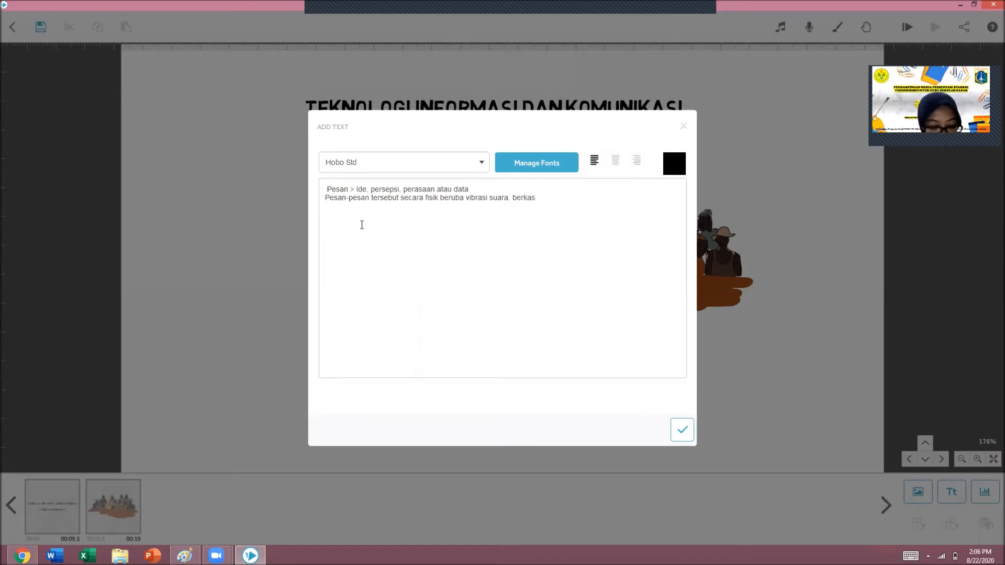
pyautogui.write(' sinar')
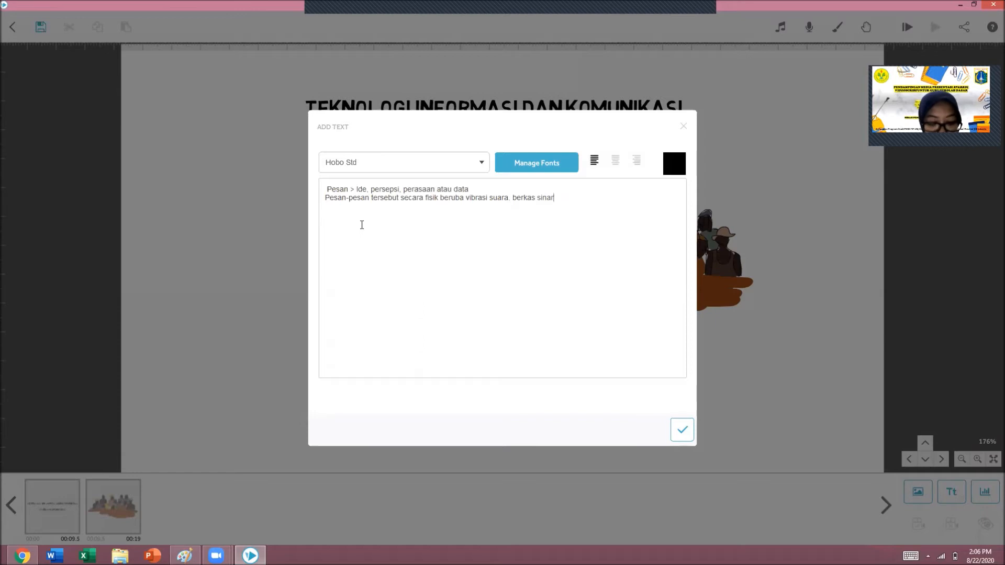
pyautogui.write(', kata-kata')
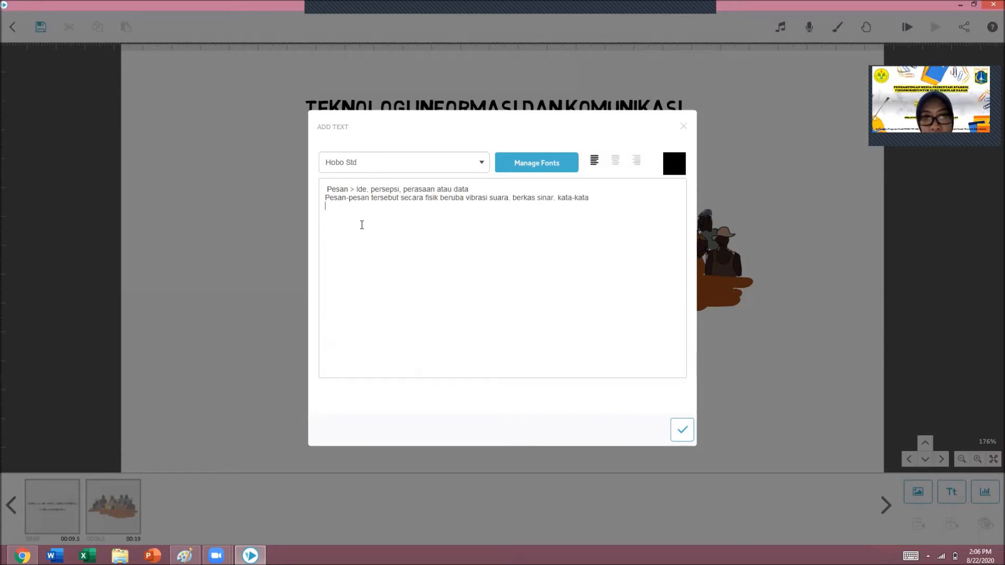
pyautogui.press('Return')
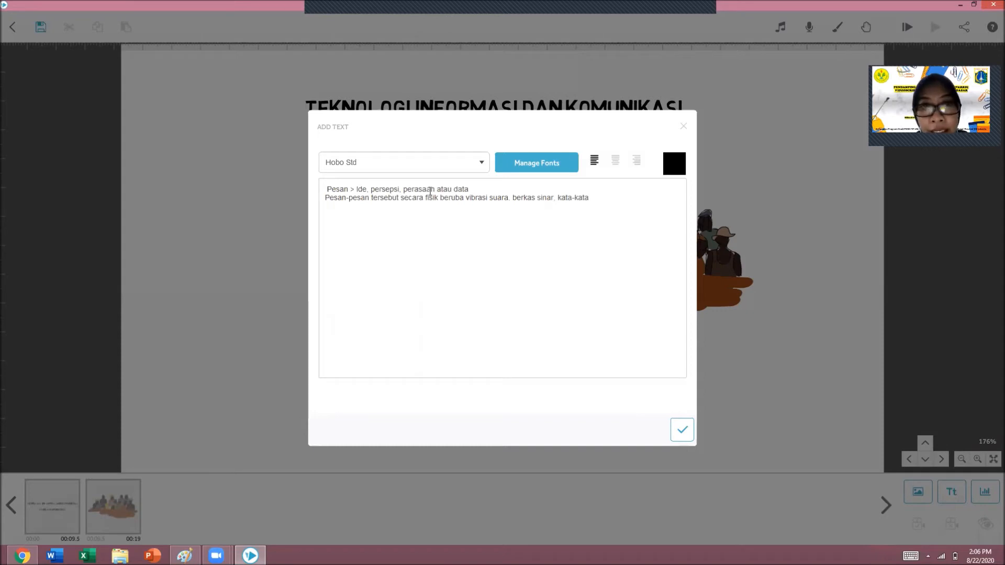
# Step: Remove the leading space before "Pesan" in the first line and break the second line before "berkas sinar"
pyautogui.click(329, 189)
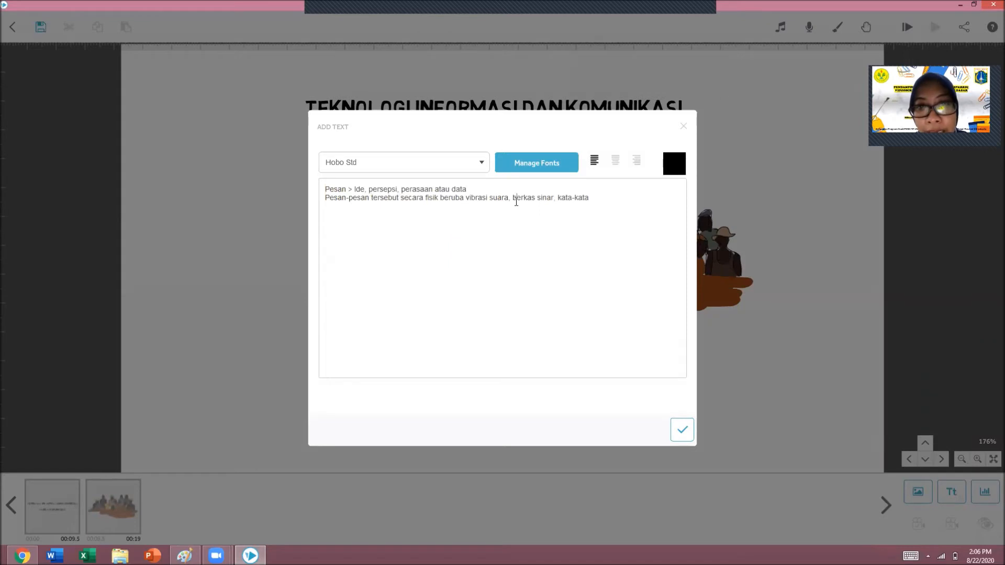
pyautogui.write('\\')
pyautogui.press('BackSpace')
pyautogui.press('Return')
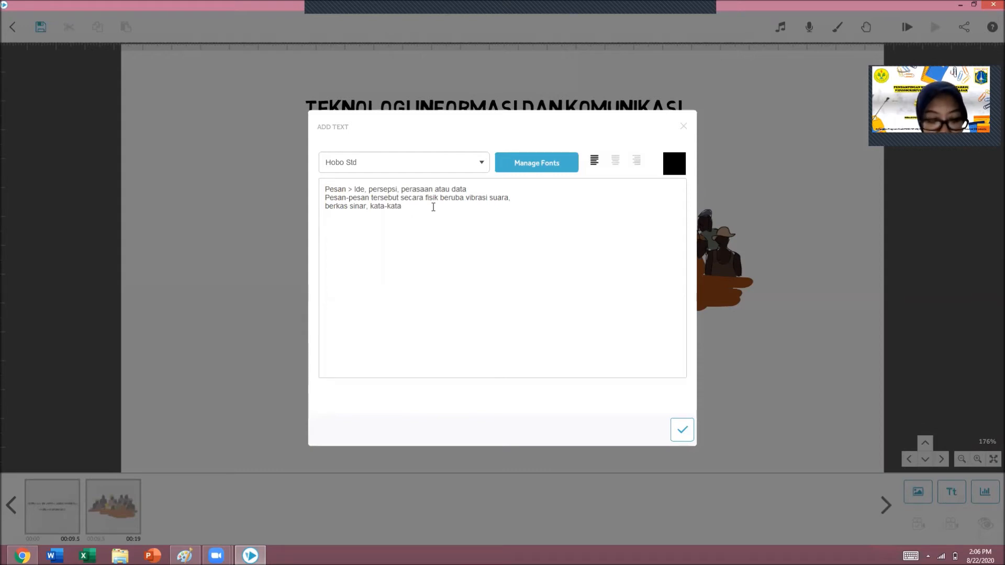
# Step: Continue the third line with ", atau bahasa tubuh yang" and add a fourth line reading "dikirim melintasi ruang bersama"
pyautogui.write(', atau bahasa tubuh')
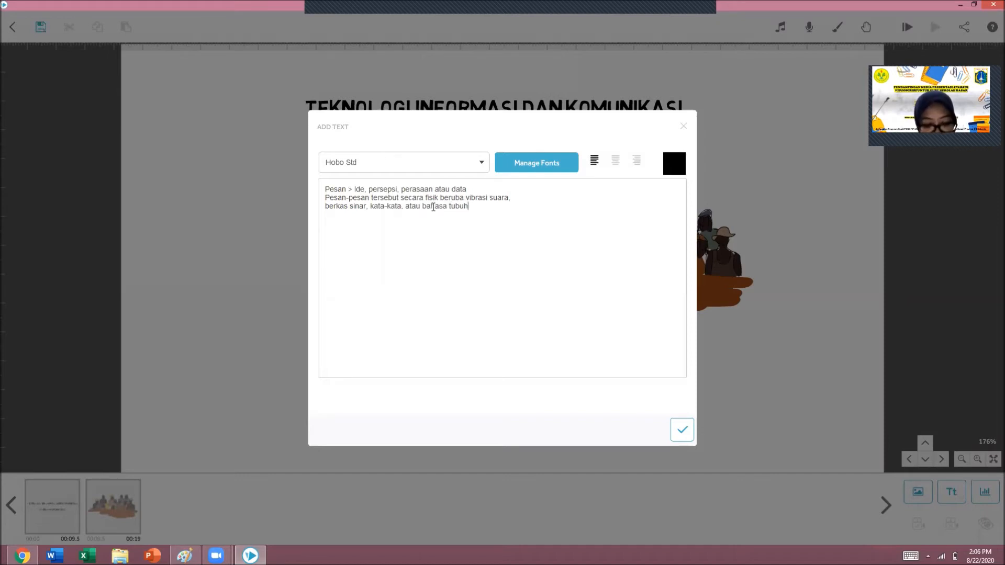
pyautogui.write(' yang')
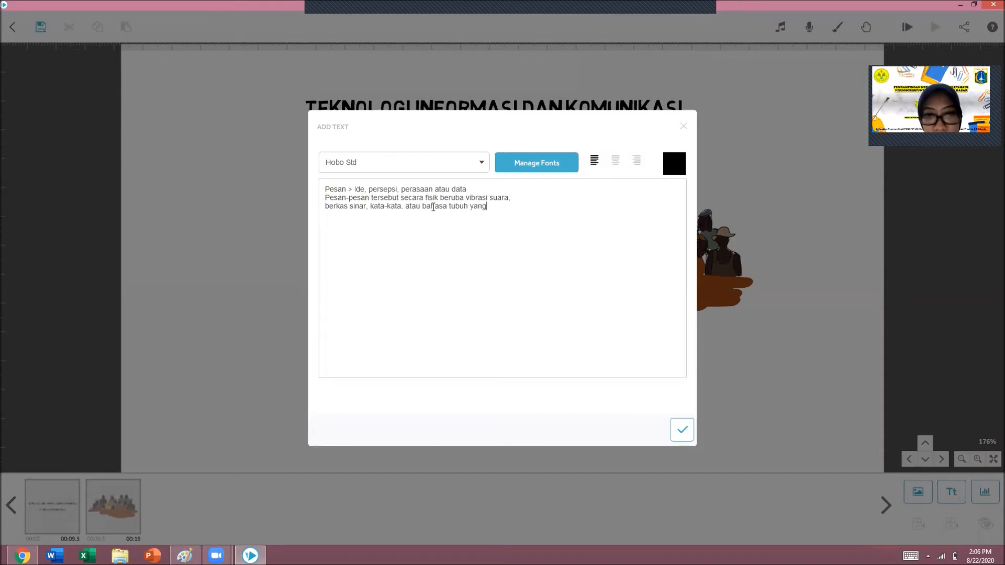
pyautogui.press('Return')
pyautogui.write('dikirim')
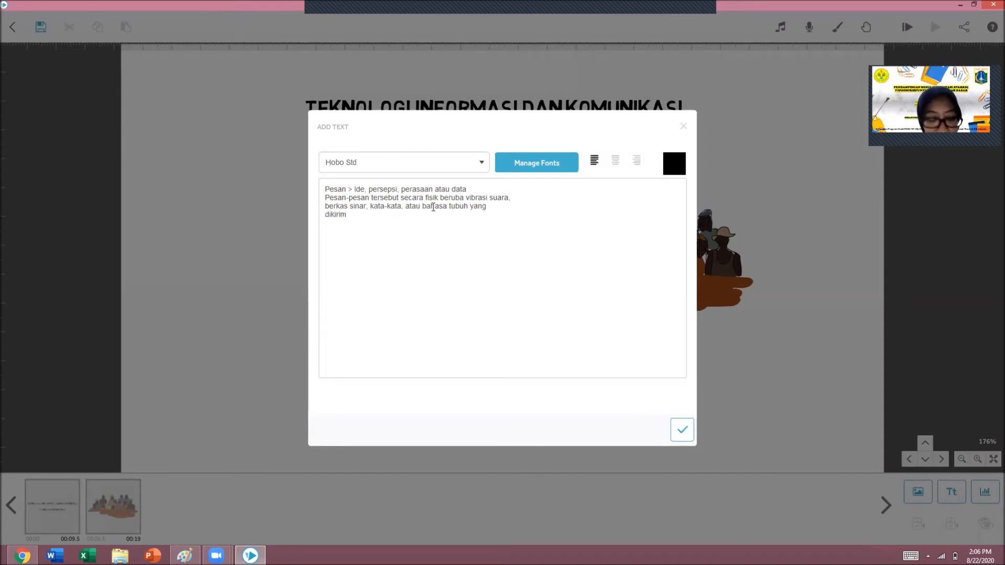
pyautogui.write(' melintasi ruang bersama')
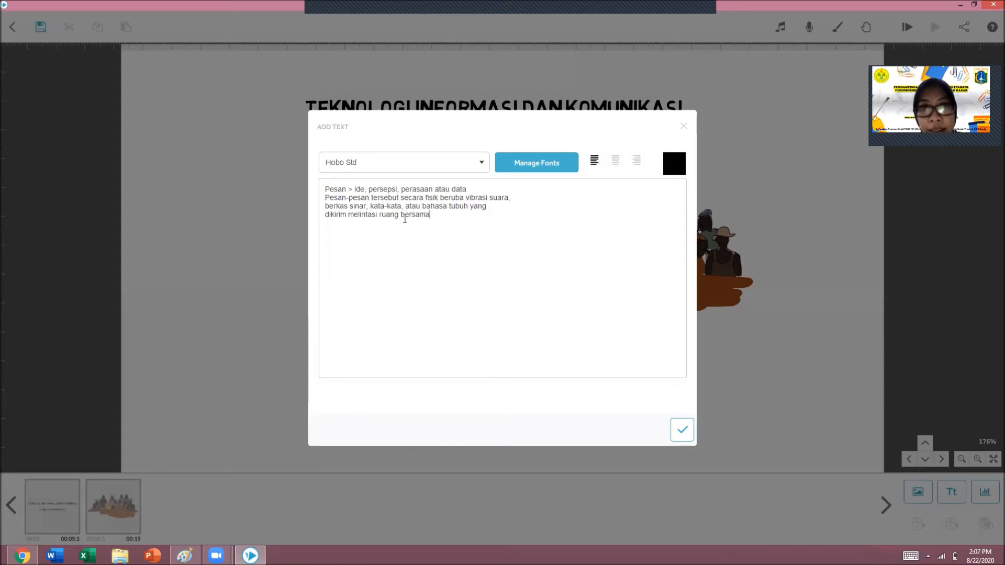
# Step: Add the four-line text to the canvas and shrink it proportionally to less than half its width
pyautogui.click(683, 431)
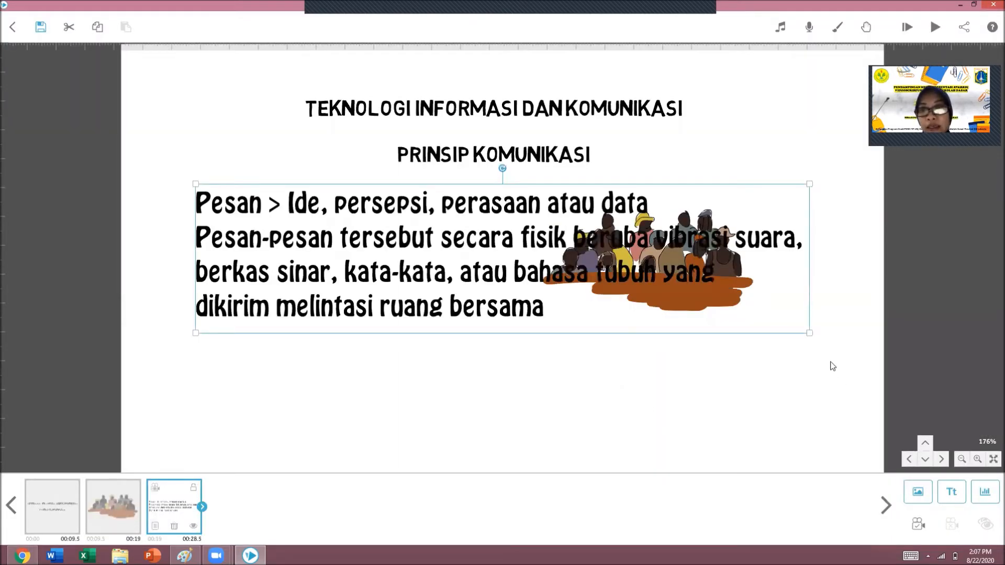
pyautogui.moveTo(810, 338); pyautogui.dragTo(630, 302)
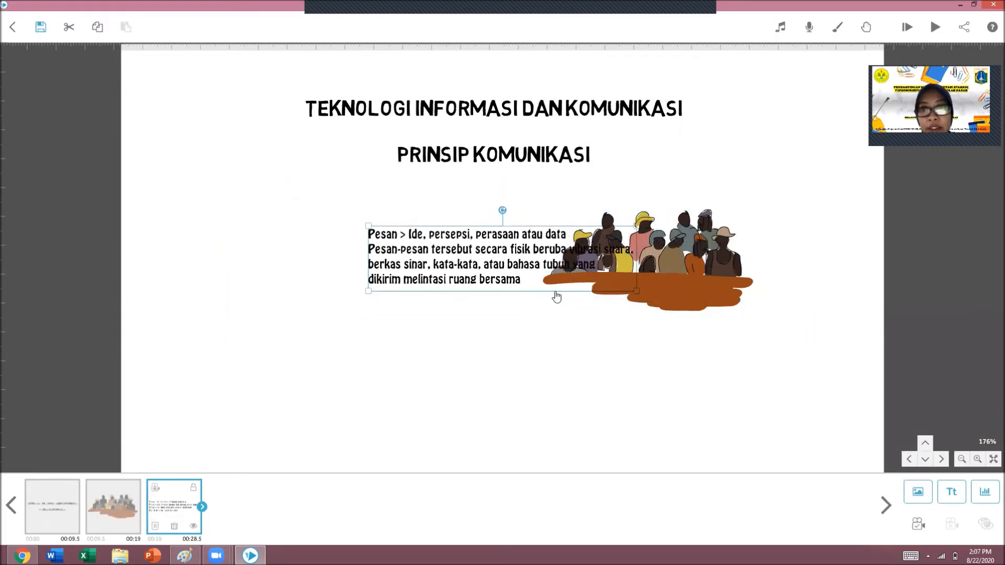
# Step: Move the four-line text clear of the people image, into the empty area beside it, and deselect it
pyautogui.moveTo(489, 268); pyautogui.dragTo(334, 280)
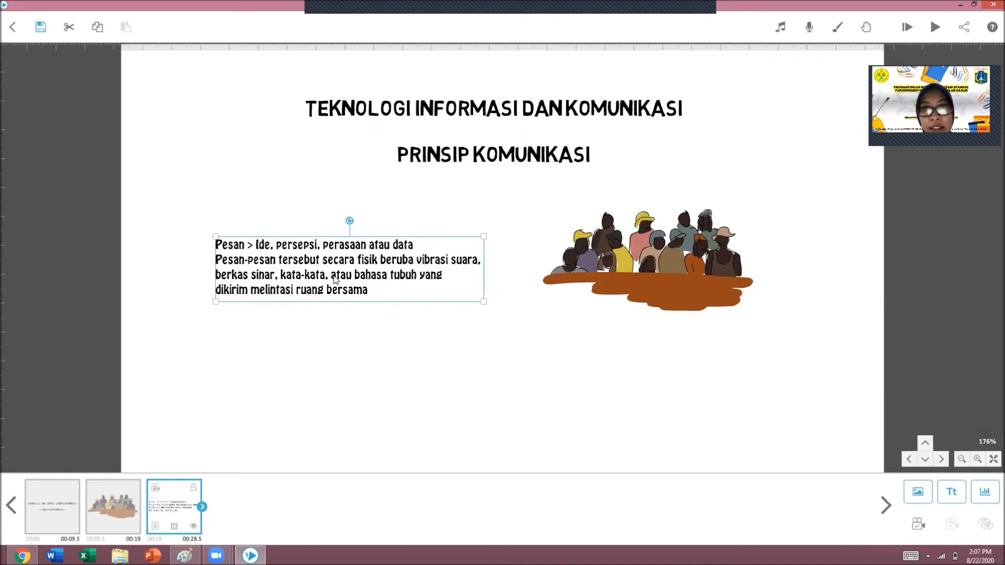
pyautogui.click(467, 354)
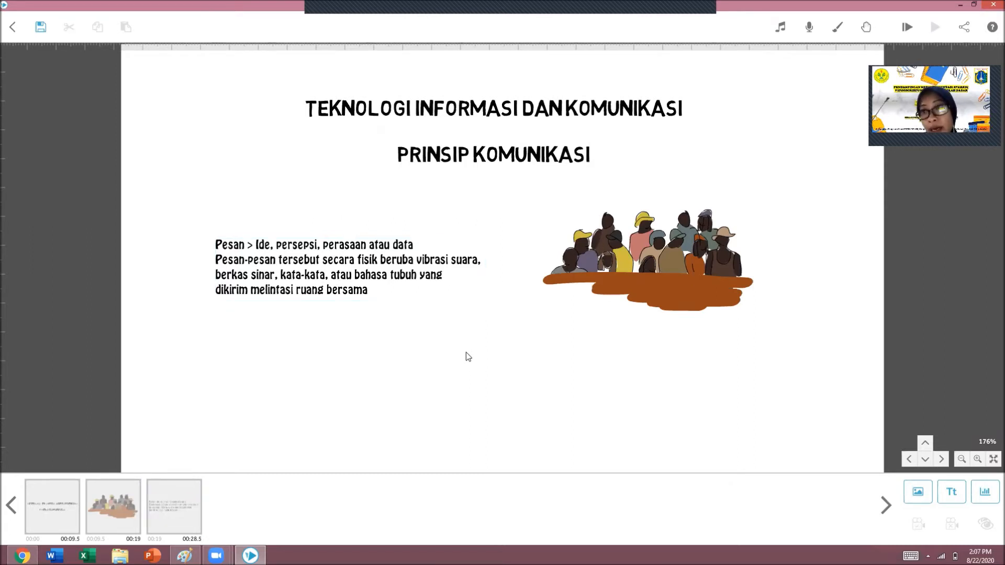
# Step: Browse the Callout category of the image library for a shape to frame the text
pyautogui.click(918, 494)
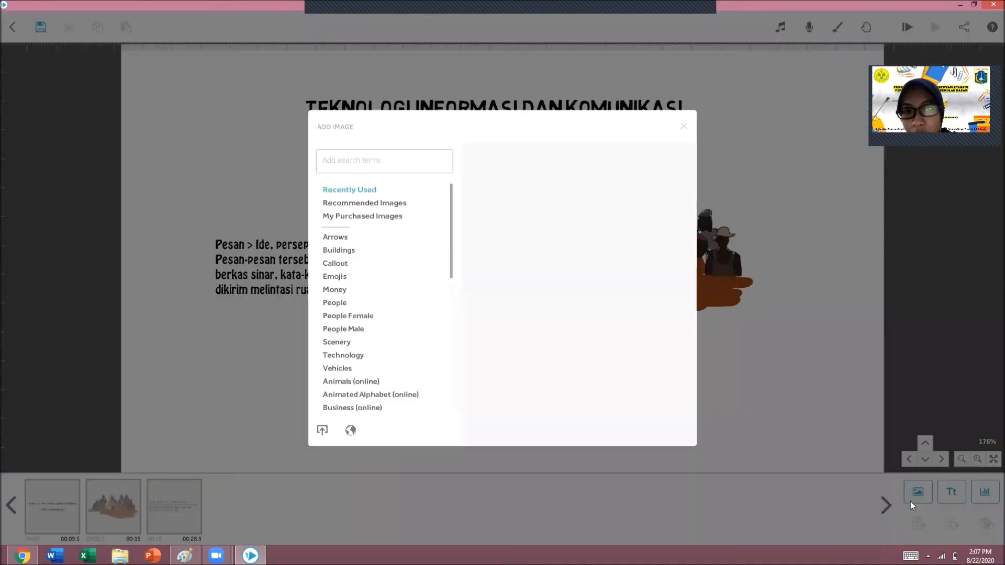
pyautogui.click(335, 264)
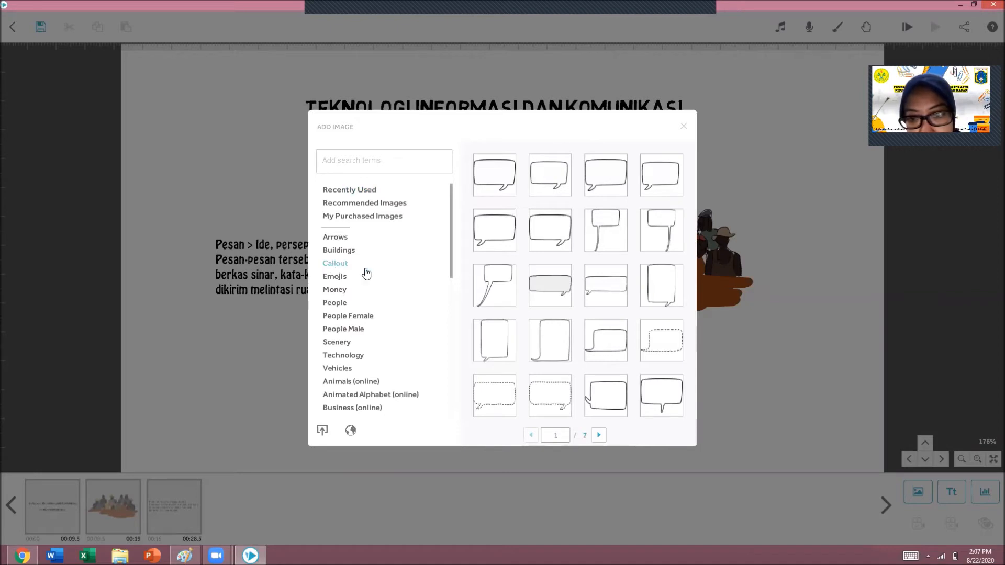
pyautogui.scroll(-1, 633, 268)
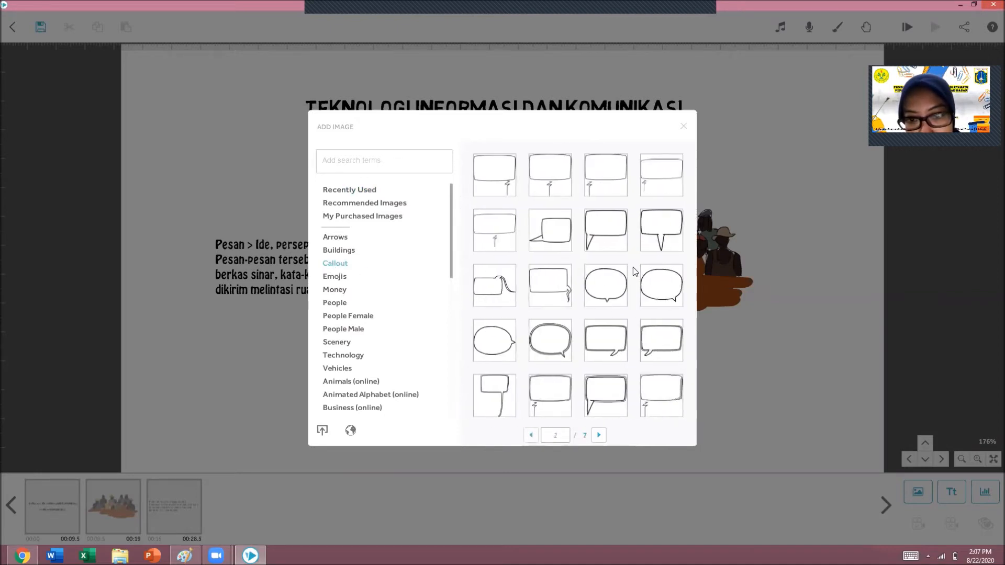
pyautogui.scroll(-1, 633, 268)
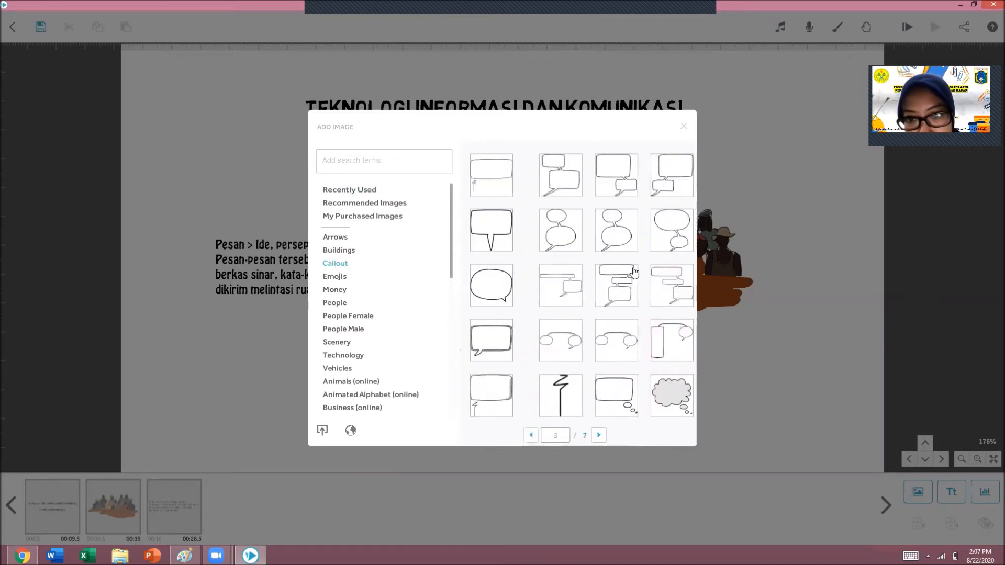
pyautogui.scroll(-1, 633, 268)
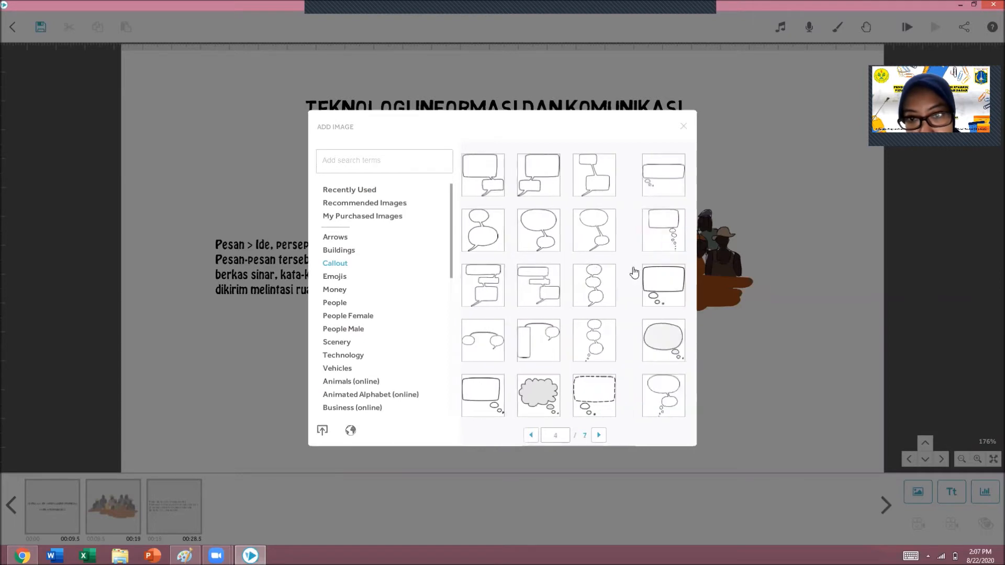
pyautogui.scroll(-1, 633, 271)
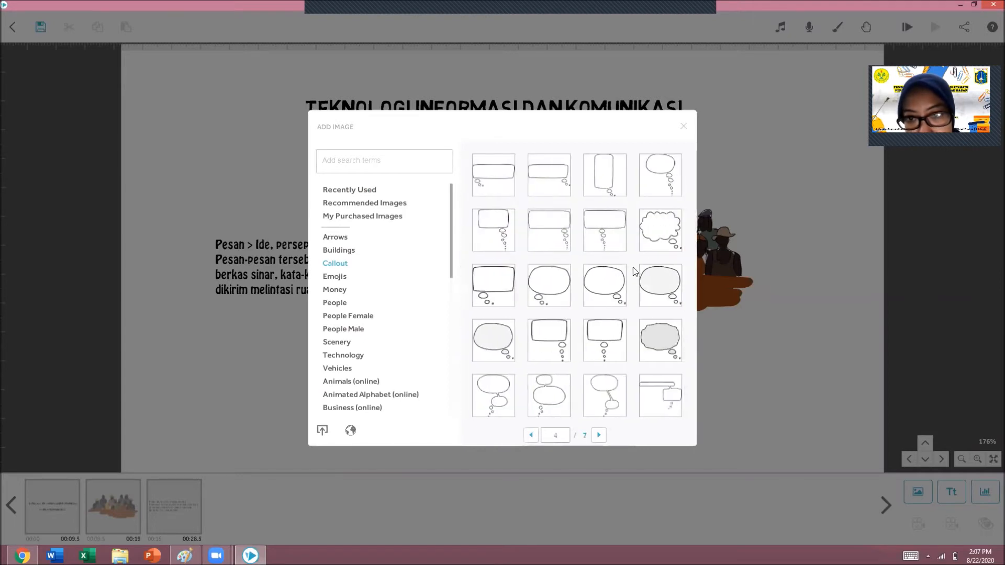
pyautogui.scroll(-1, 633, 271)
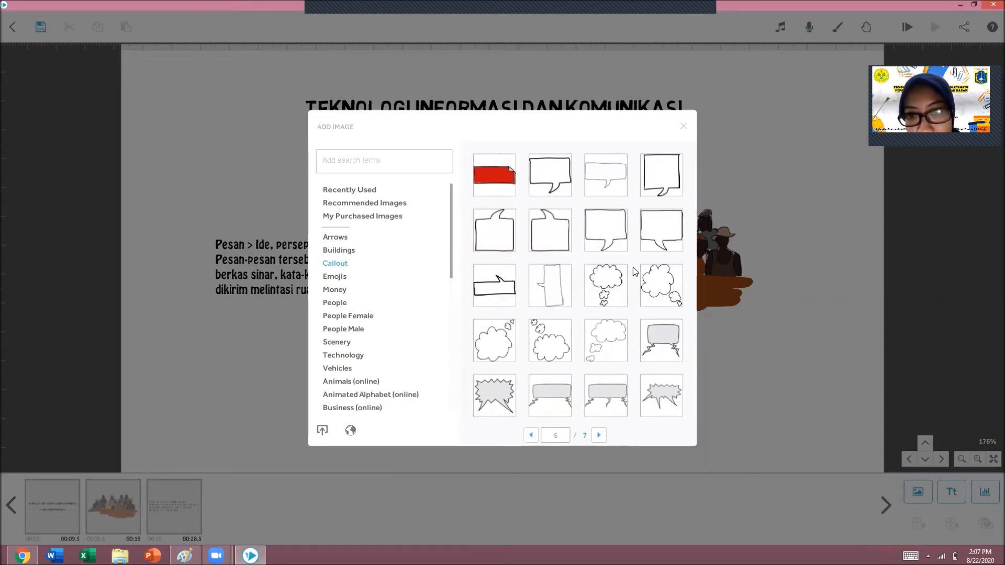
pyautogui.scroll(-1, 633, 271)
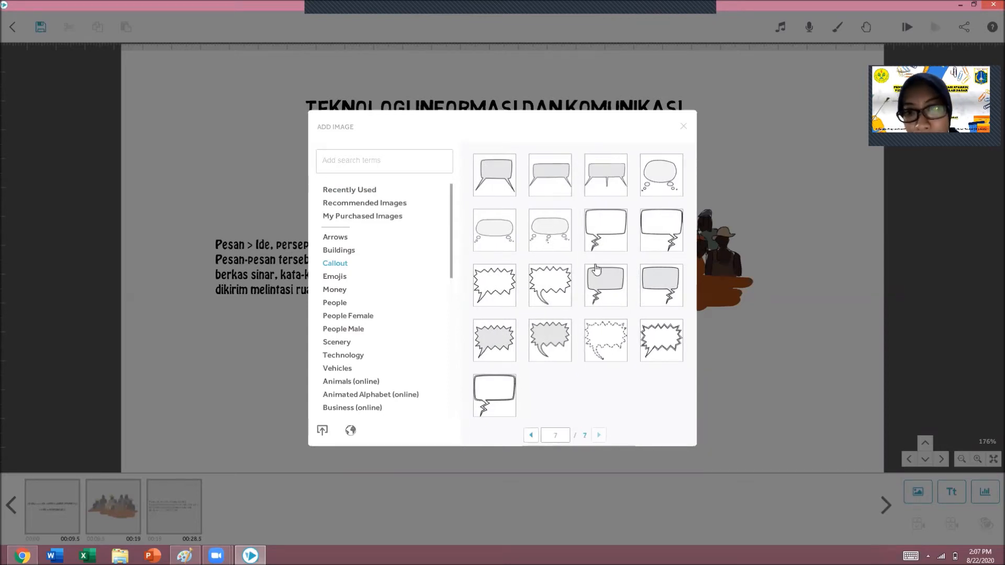
pyautogui.scroll(1, 599, 270)
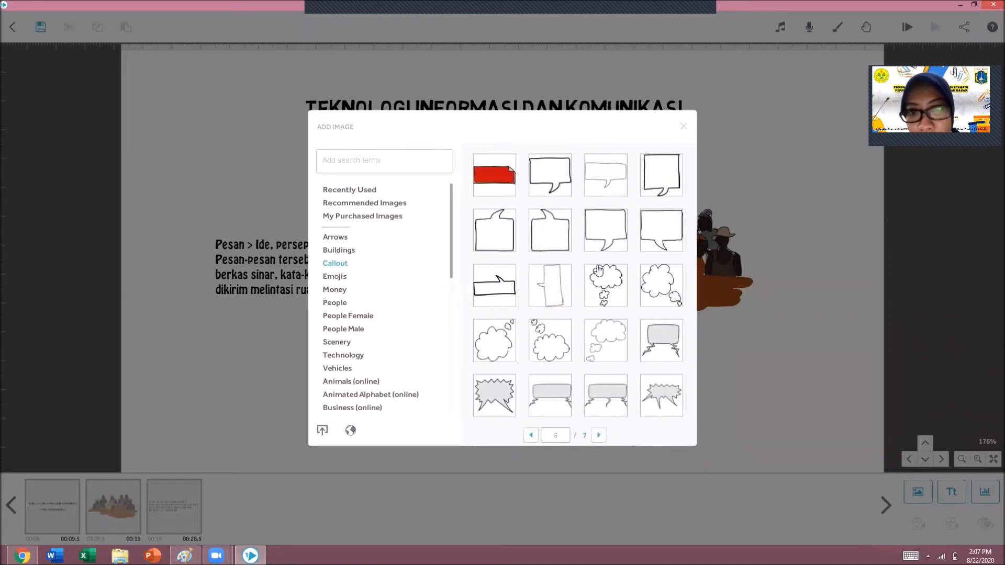
# Step: Add the grey-screen television image from the Technology category and place the four-line text after it in the timeline
pyautogui.click(348, 356)
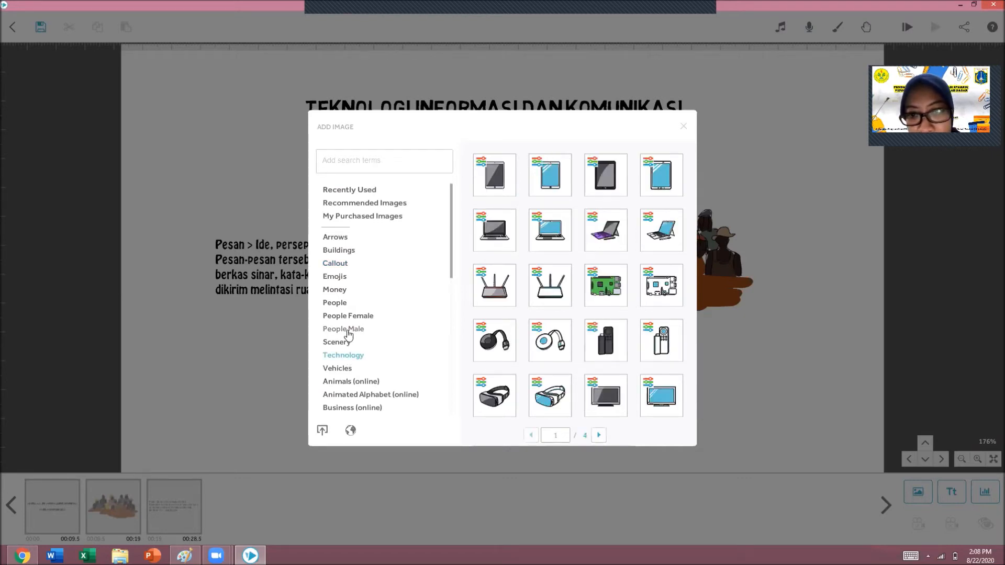
pyautogui.click(612, 399)
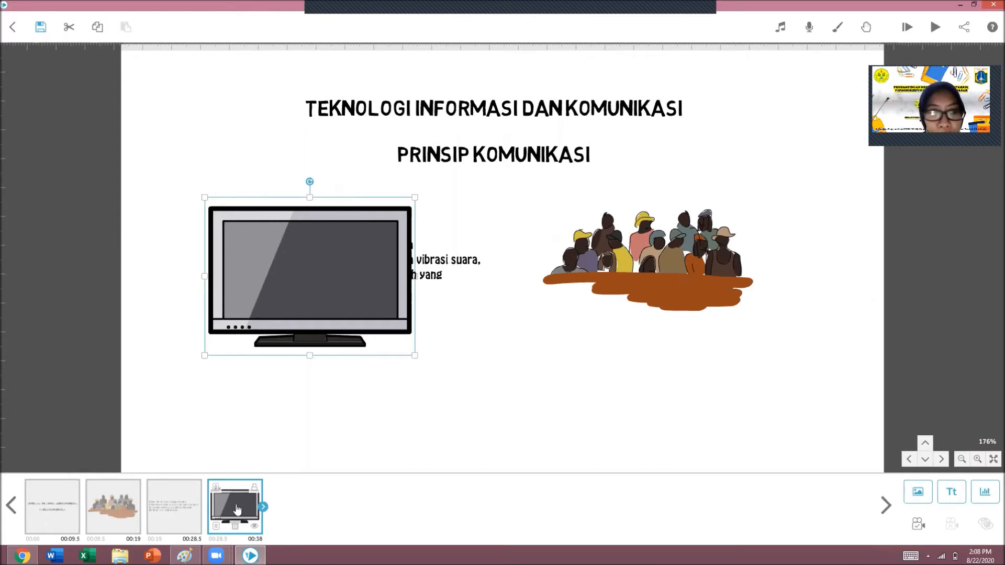
pyautogui.click(188, 501)
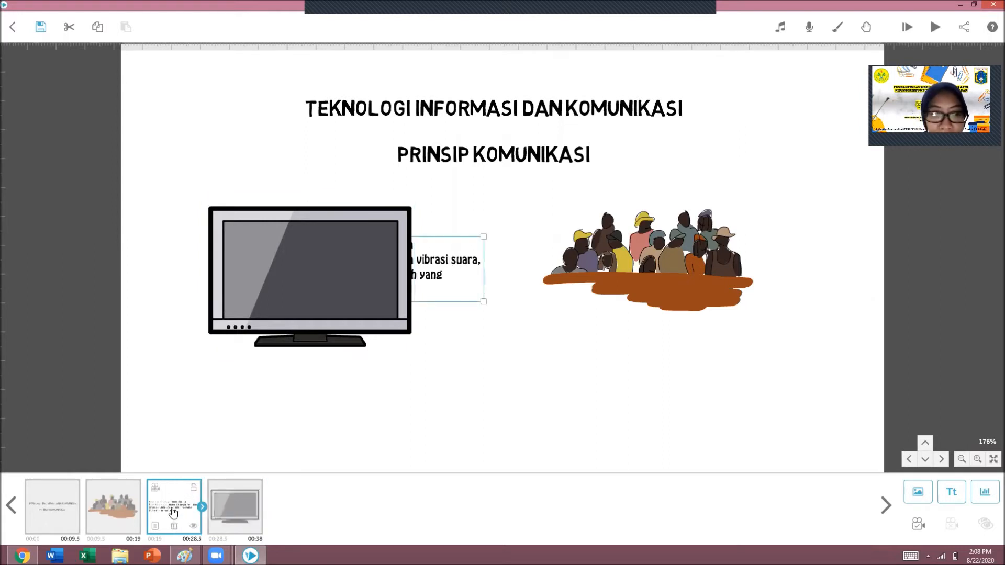
pyautogui.moveTo(173, 507); pyautogui.dragTo(246, 523)
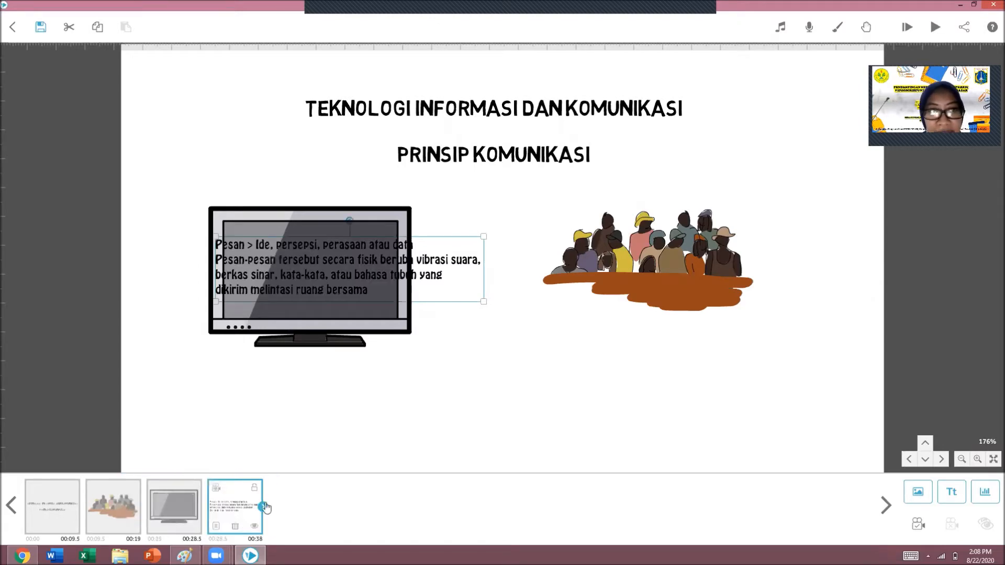
pyautogui.click(365, 322)
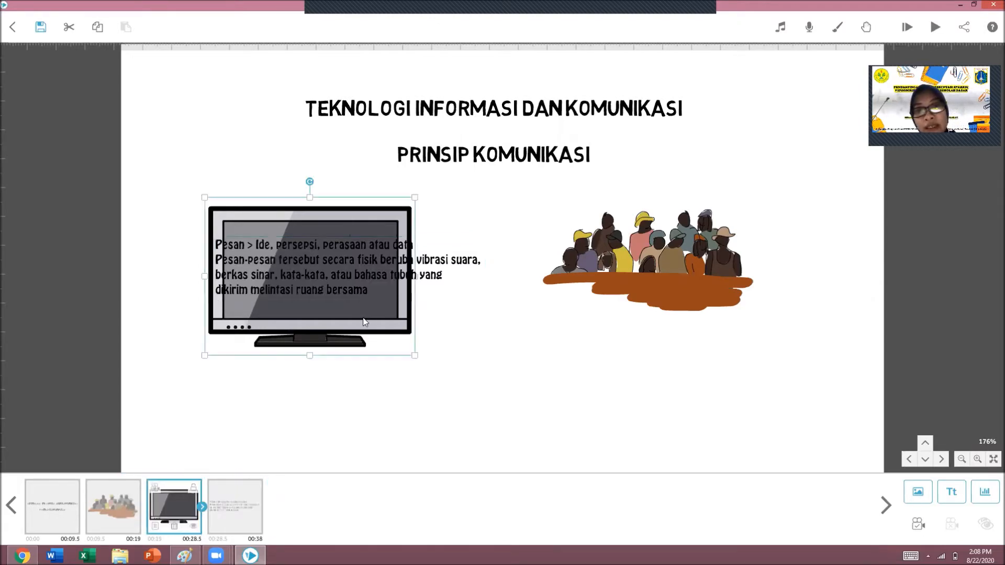
pyautogui.click(465, 268)
pyautogui.click(444, 267)
pyautogui.doubleClick(430, 263)
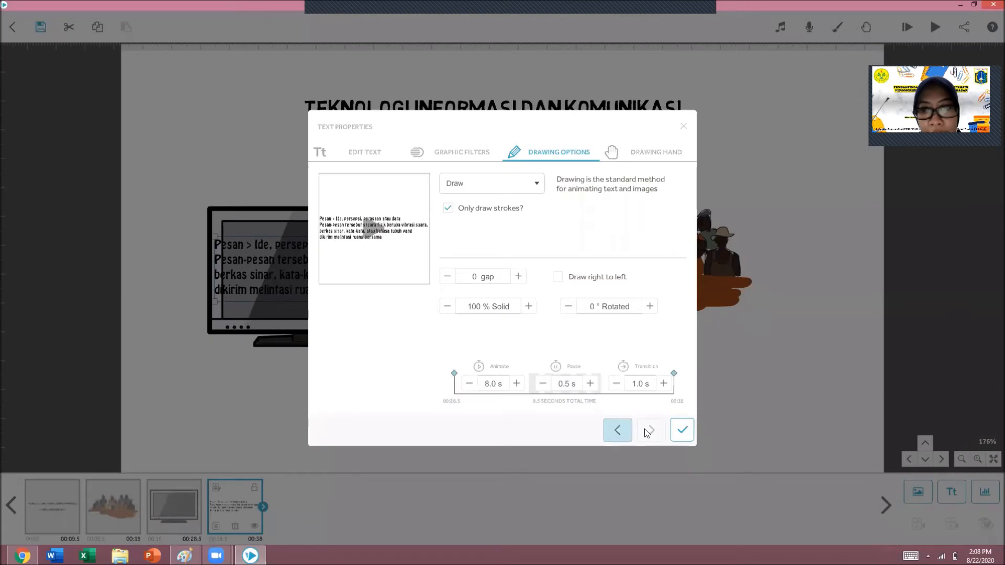
pyautogui.click(682, 430)
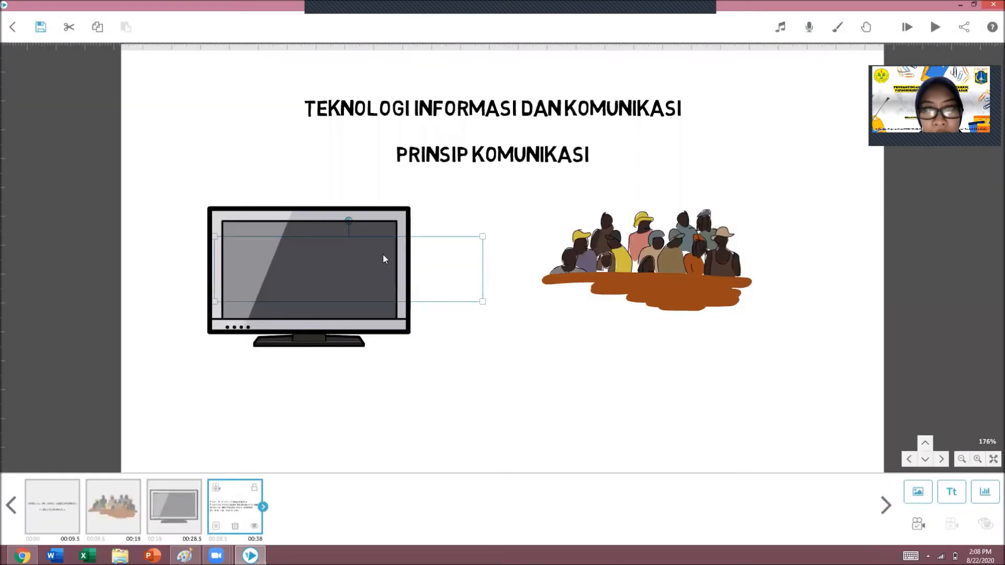
pyautogui.rightClick(448, 260)
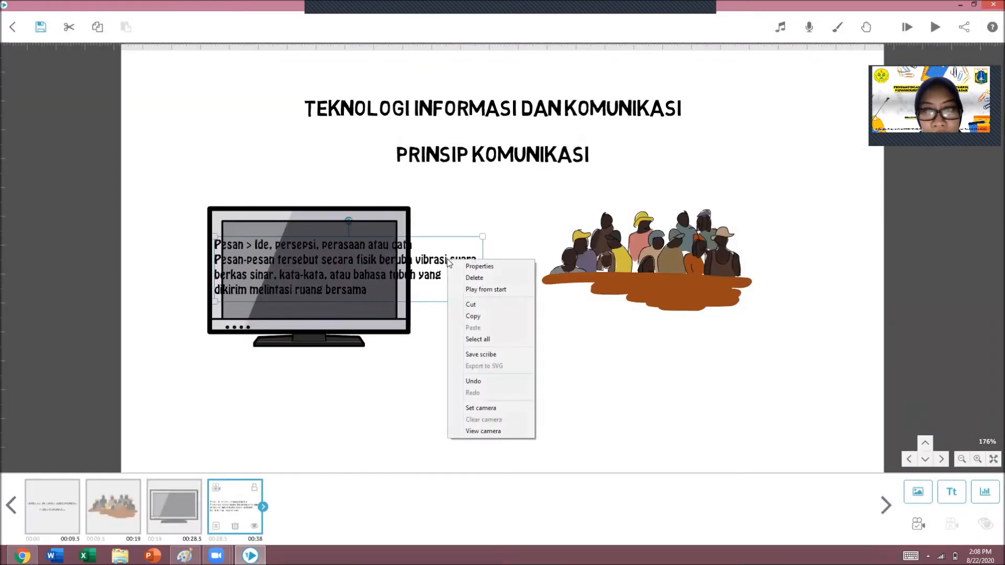
pyautogui.doubleClick(439, 261)
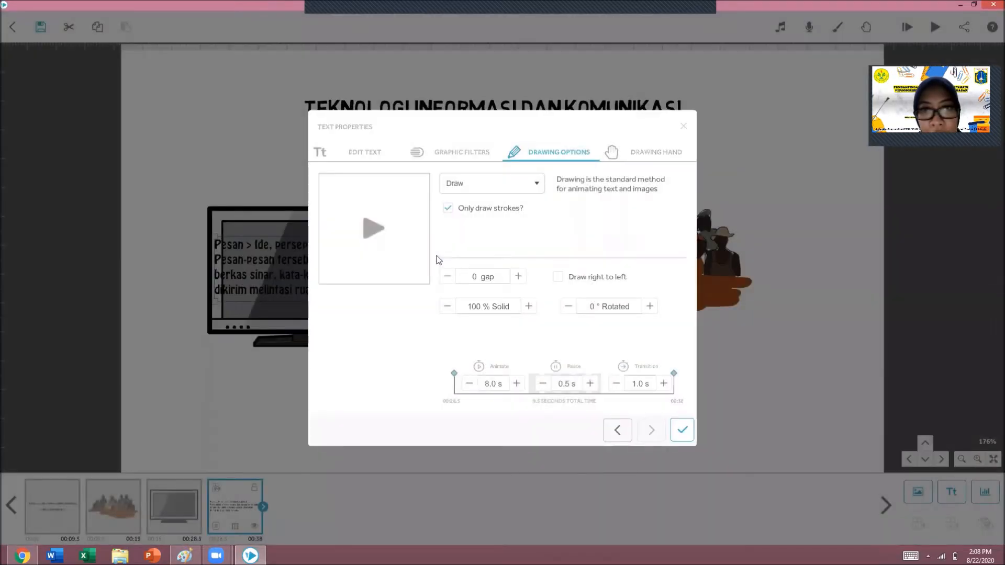
pyautogui.click(365, 152)
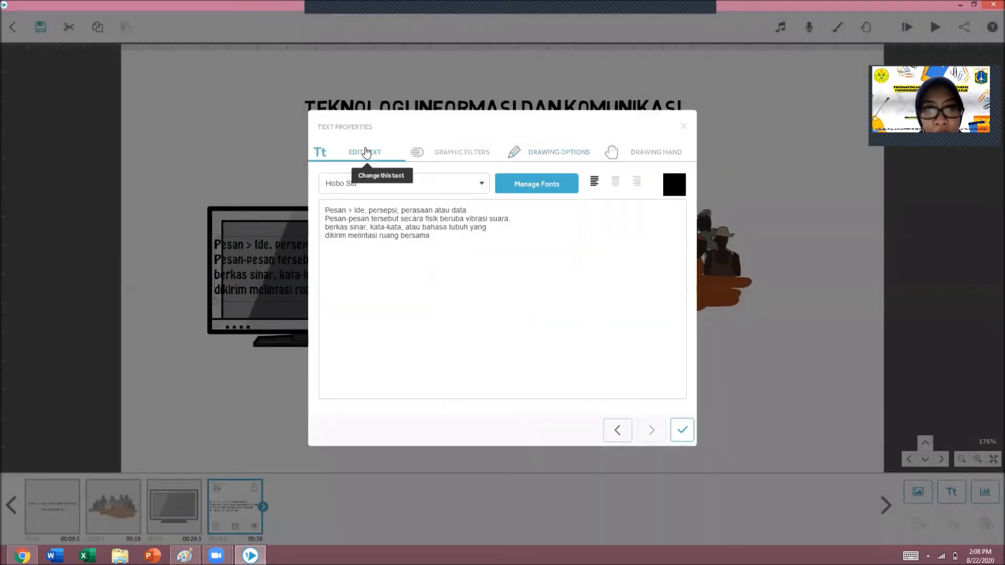
pyautogui.moveTo(326, 213); pyautogui.dragTo(447, 243)
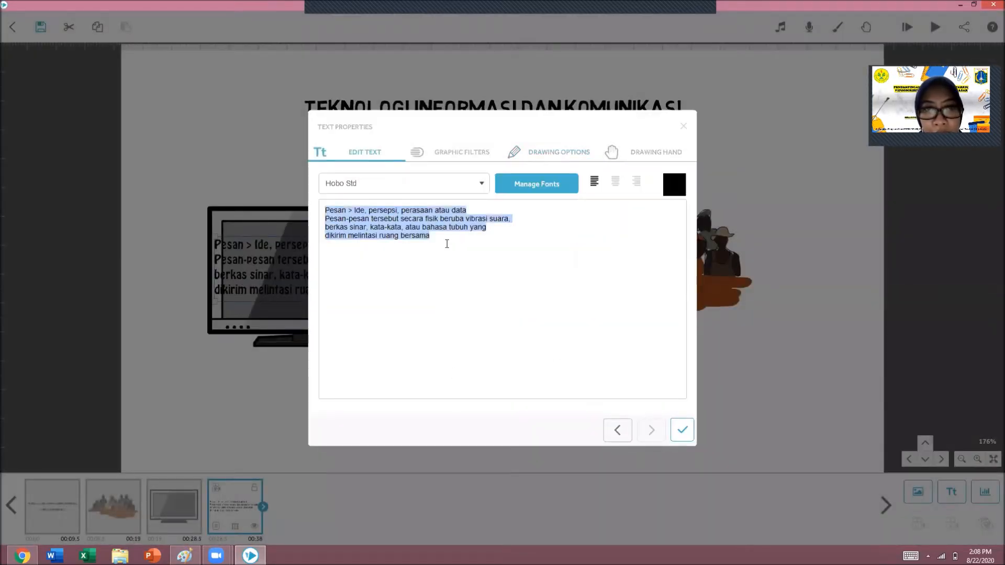
pyautogui.press('Delete')
pyautogui.click(682, 430)
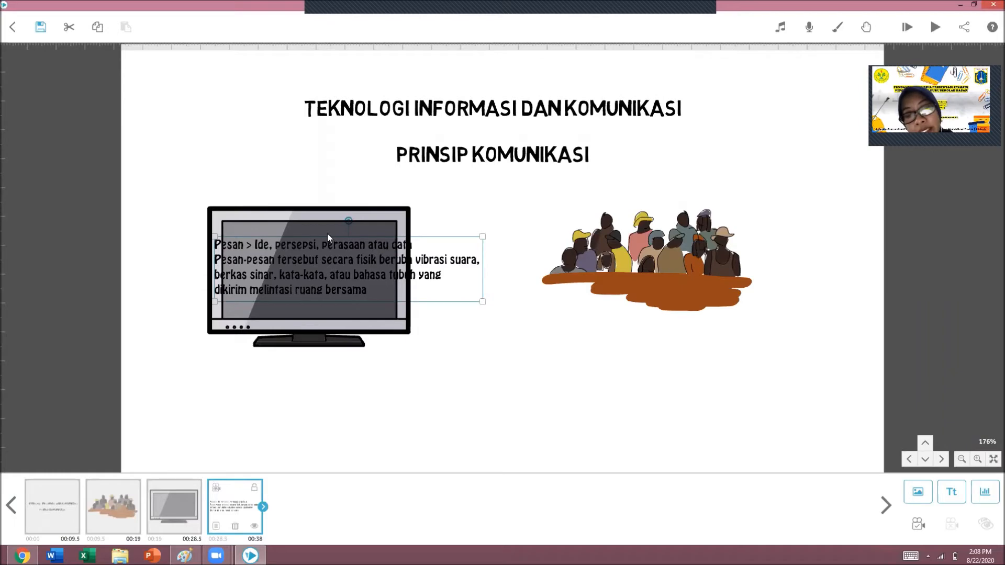
# Step: Change the colour of the four-line text to white (#ffffff)
pyautogui.doubleClick(328, 270)
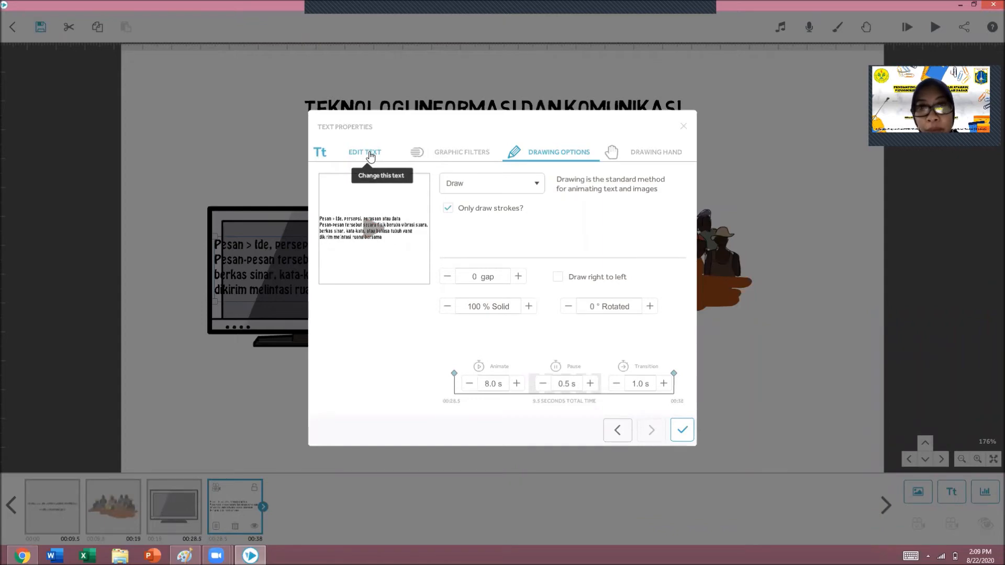
pyautogui.click(370, 156)
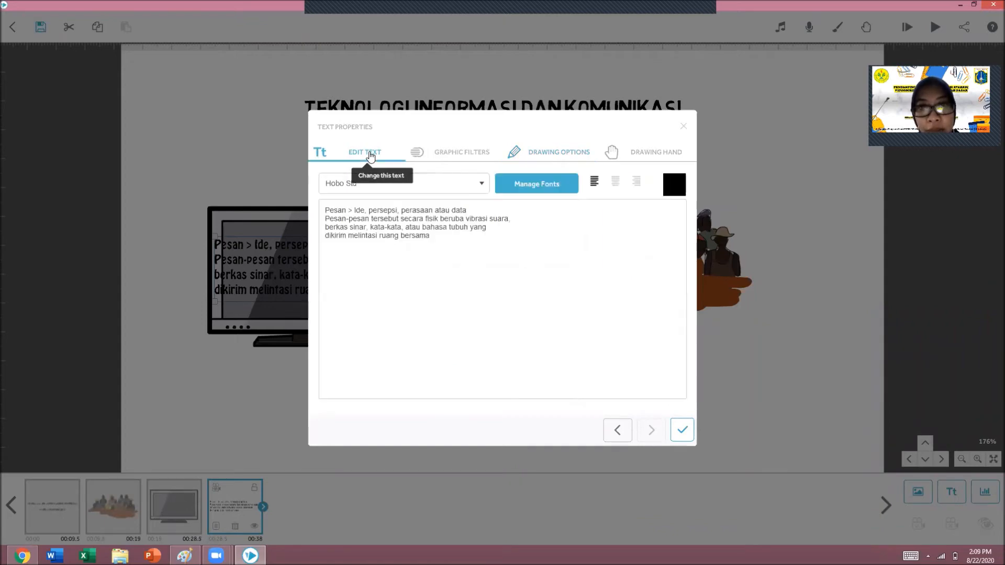
pyautogui.hotkey('ctrl', 'a')
pyautogui.click(676, 184)
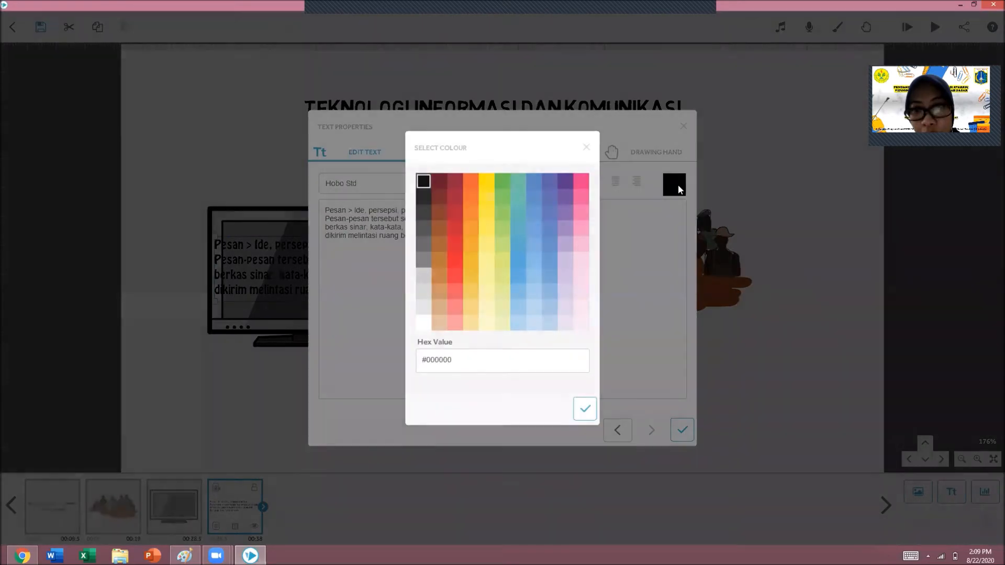
pyautogui.click(425, 323)
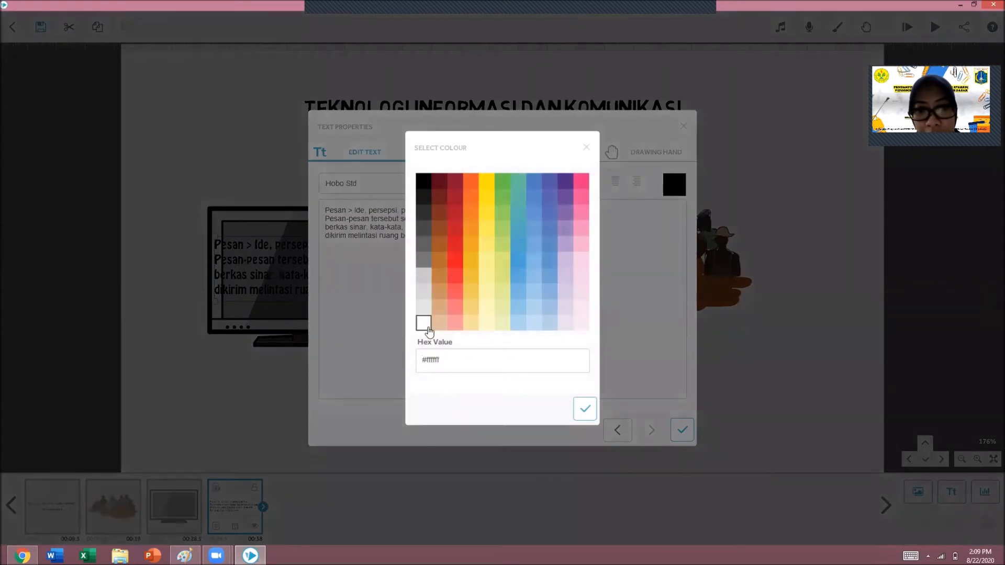
pyautogui.click(585, 409)
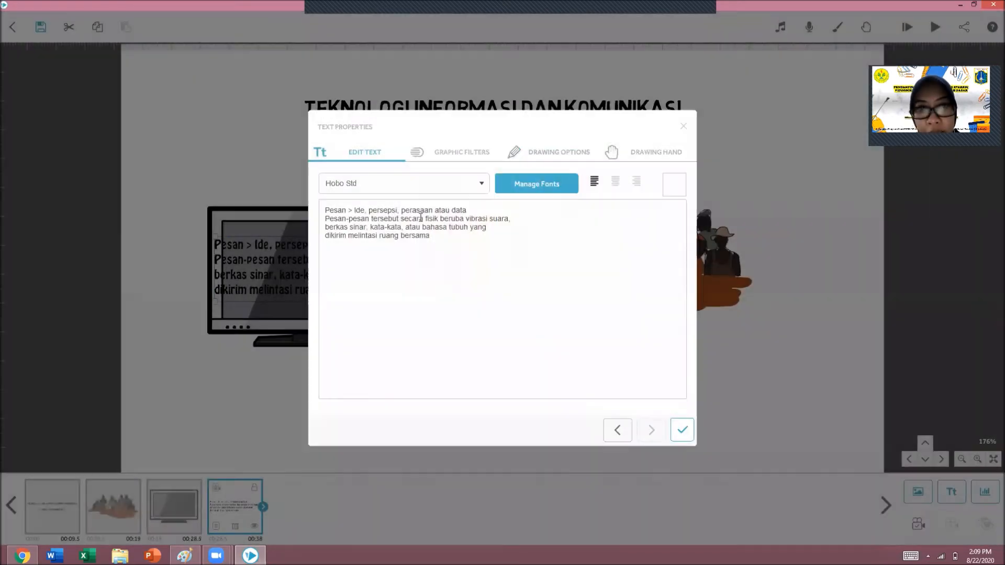
pyautogui.click(682, 430)
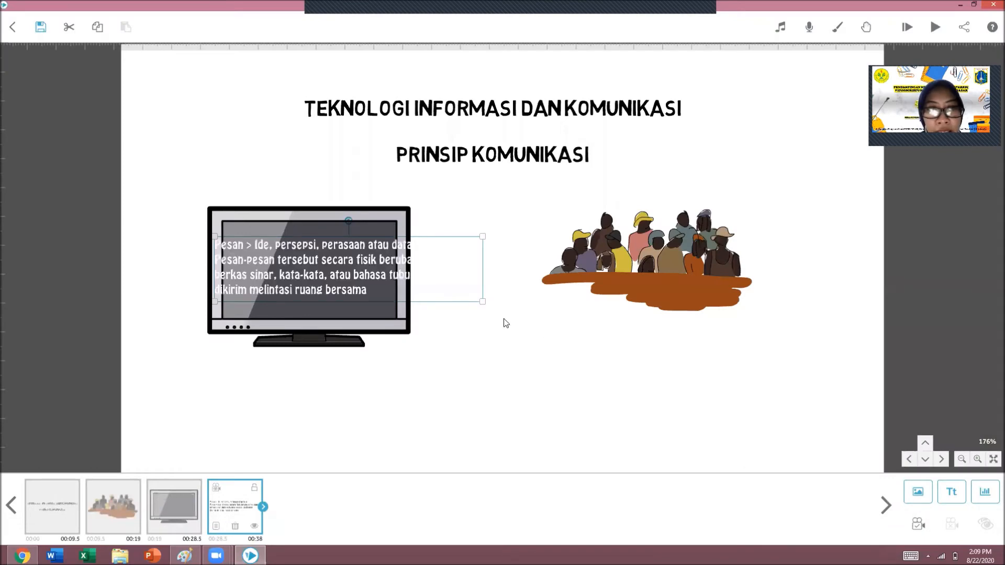
# Step: Shrink the white text to fit inside the television's screen and enlarge the television image by about a third
pyautogui.moveTo(483, 302); pyautogui.dragTo(412, 293)
pyautogui.moveTo(349, 271); pyautogui.dragTo(308, 261)
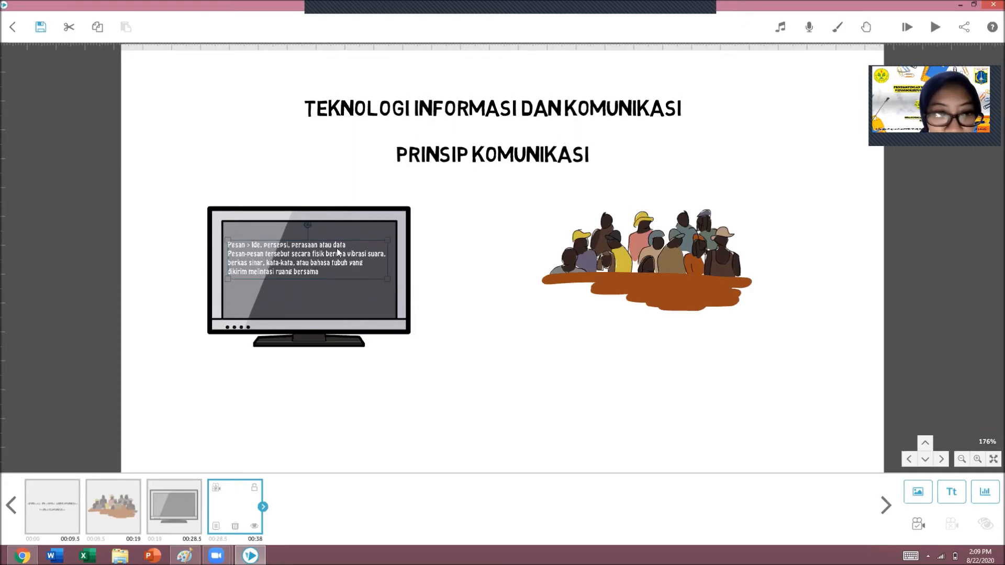
pyautogui.moveTo(390, 284)
pyautogui.mouseDown()
pyautogui.moveTo(402, 289)
pyautogui.moveTo(393, 287)
pyautogui.mouseUp()
pyautogui.click(390, 322)
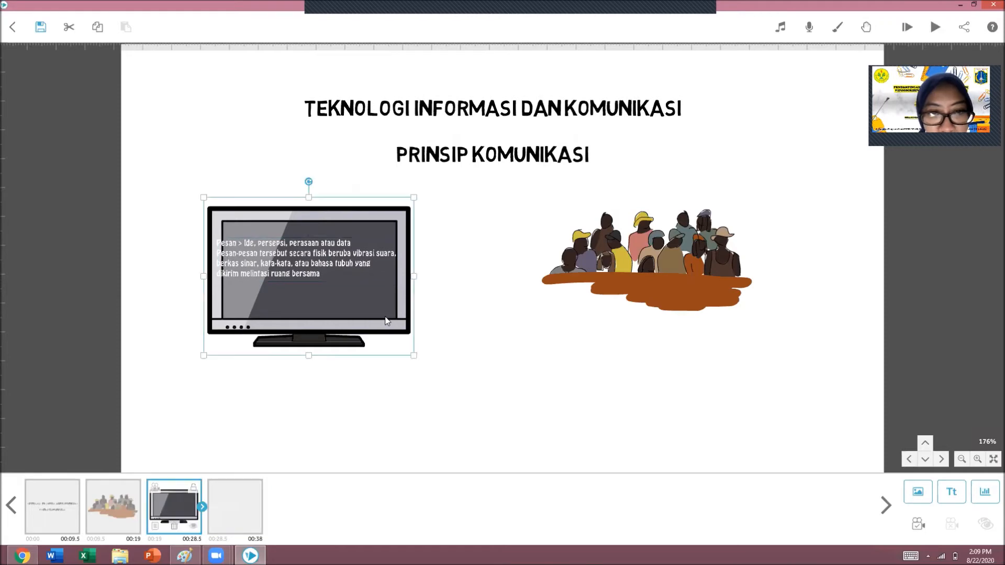
pyautogui.moveTo(414, 356); pyautogui.dragTo(451, 386)
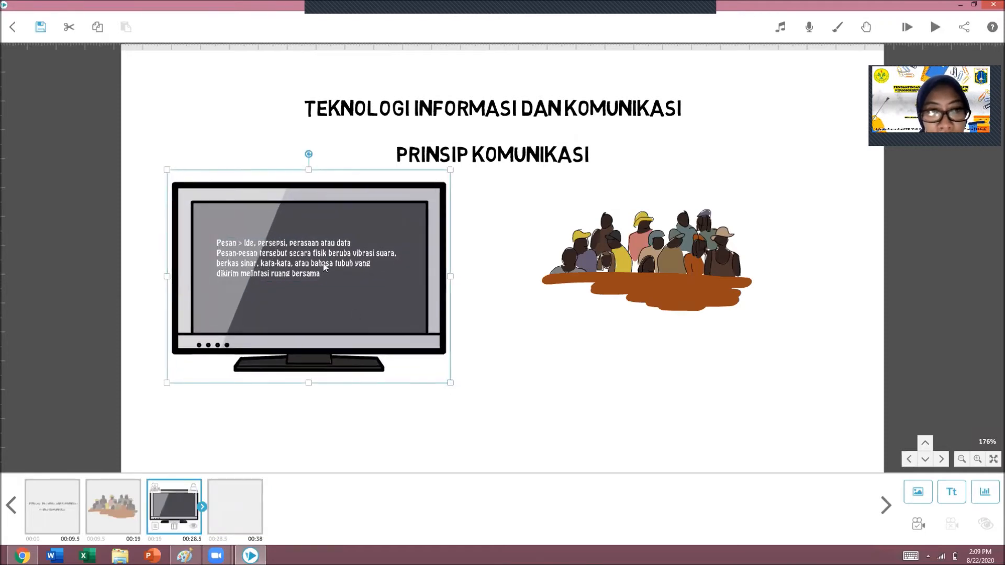
# Step: Reposition the white text on the enlarged television and scale it up to slightly more than the screen's width
pyautogui.click(225, 508)
pyautogui.moveTo(273, 260); pyautogui.dragTo(255, 236)
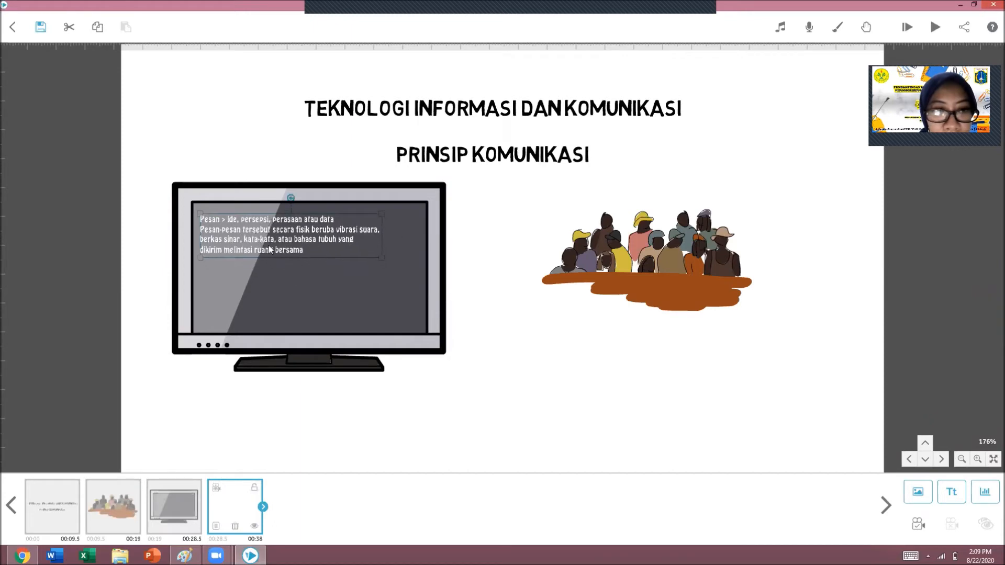
pyautogui.moveTo(381, 261)
pyautogui.mouseDown()
pyautogui.moveTo(406, 283)
pyautogui.moveTo(393, 272)
pyautogui.mouseUp()
pyautogui.moveTo(293, 240); pyautogui.dragTo(331, 260)
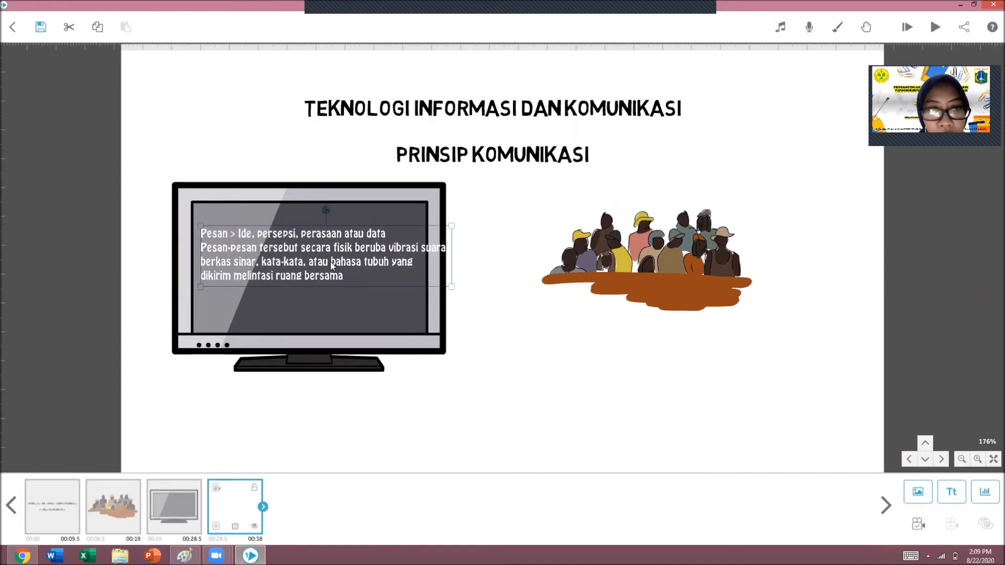
# Step: Edit the television text so the first line breaks after "perasaan" and "atau data.", ending in a full stop, runs into "Pesan-pesan"
pyautogui.doubleClick(394, 259)
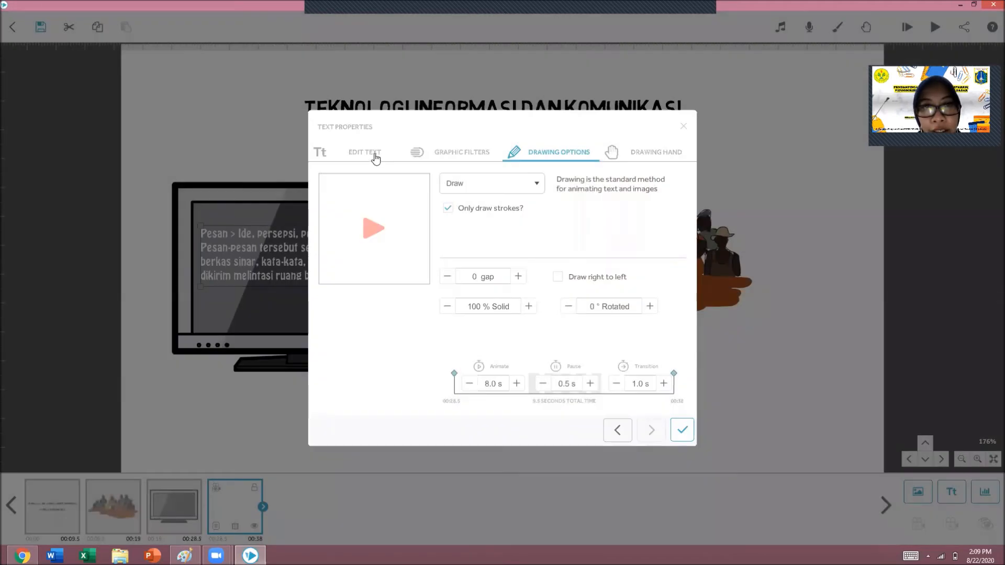
pyautogui.click(376, 155)
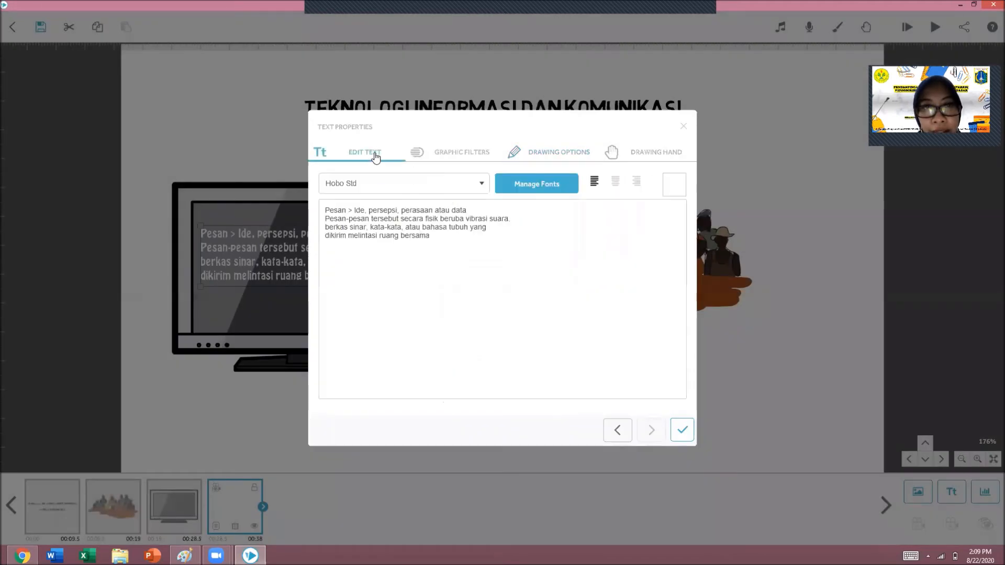
pyautogui.click(434, 211)
pyautogui.press('Return')
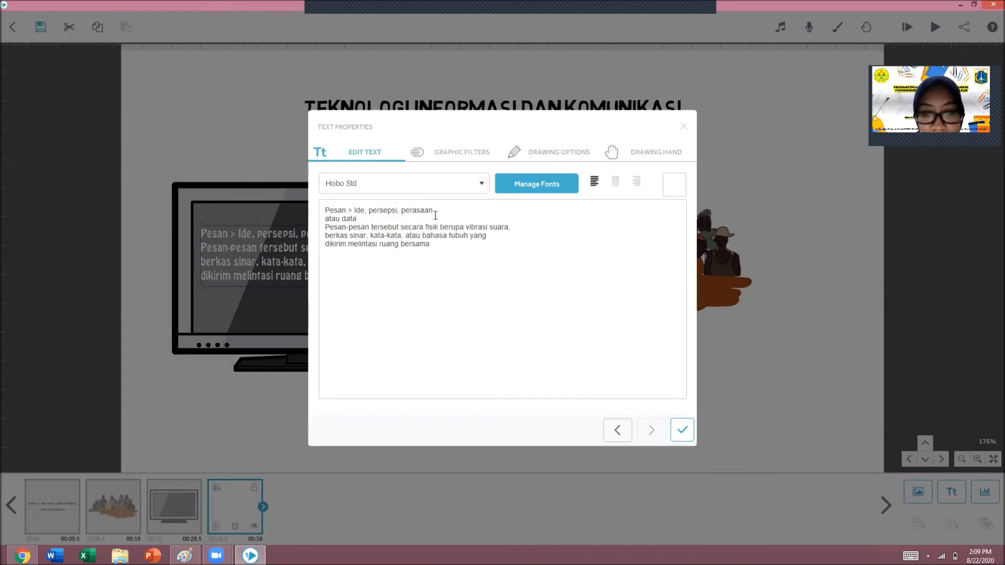
pyautogui.press('End')
pyautogui.press('Delete')
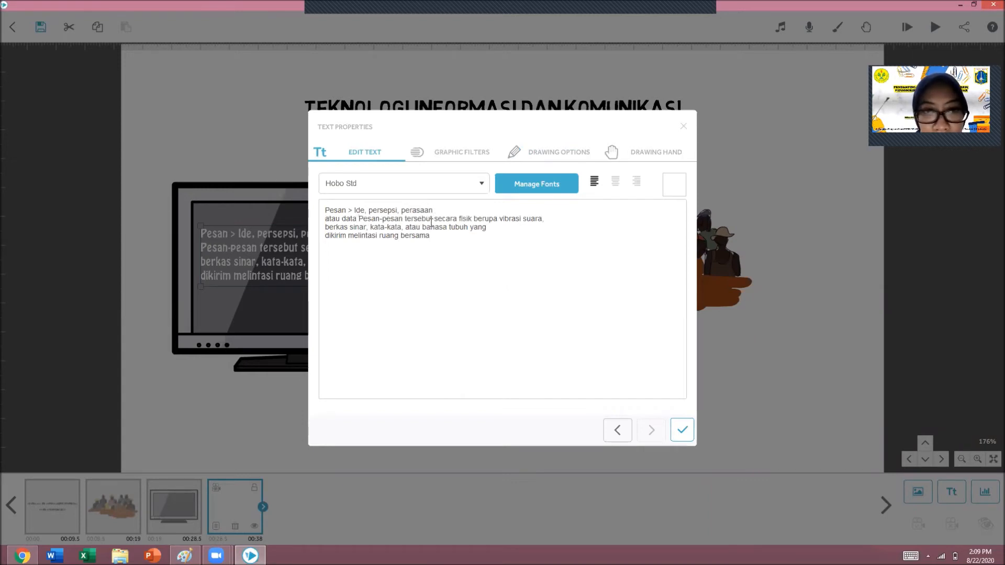
pyautogui.write('.')
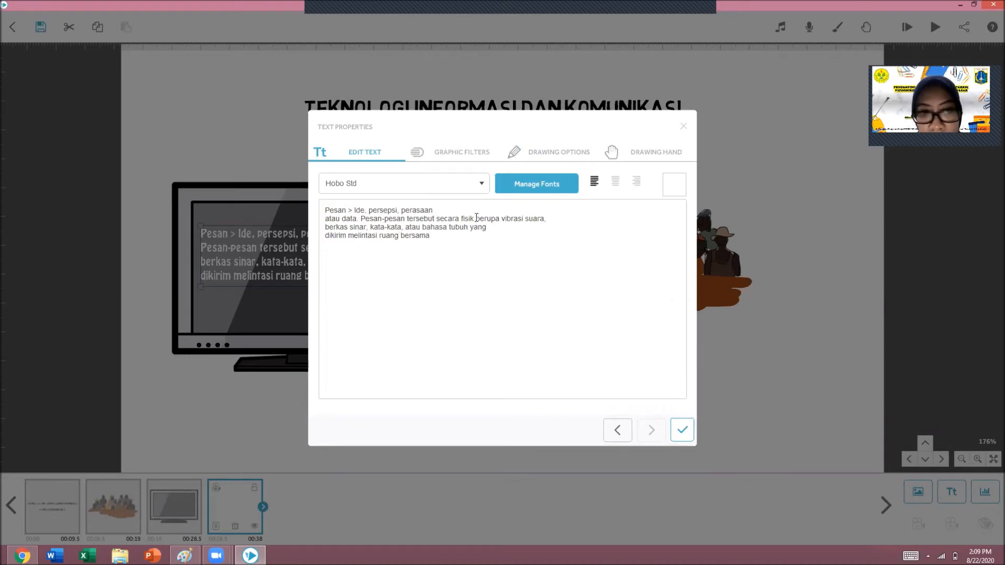
# Step: Break the text after "fisik" and after "kata-kata,", and join "berkas sinar" to the "berupa vibrasi suara," line
pyautogui.click(476, 218)
pyautogui.press('Return')
pyautogui.click(446, 228)
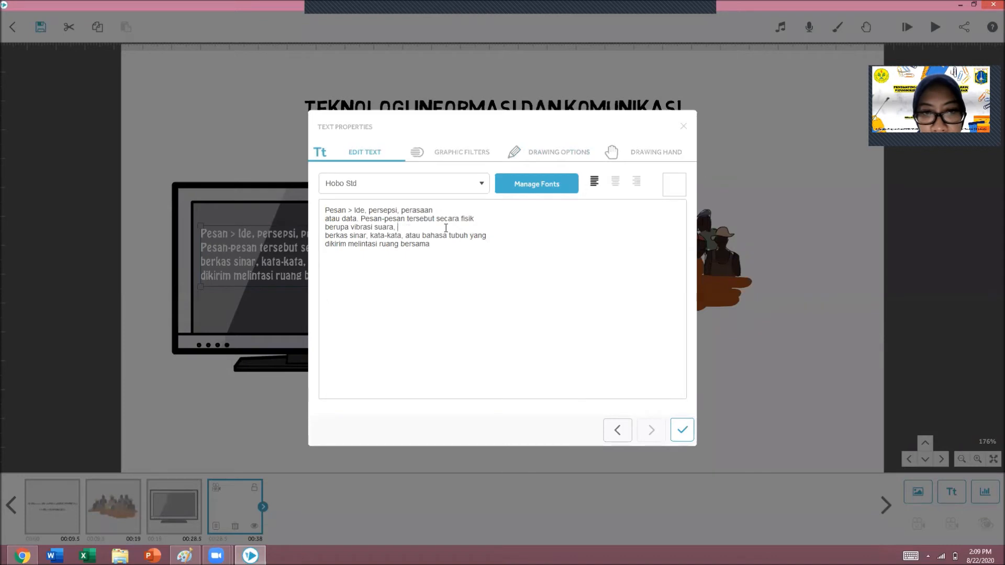
pyautogui.press('Delete')
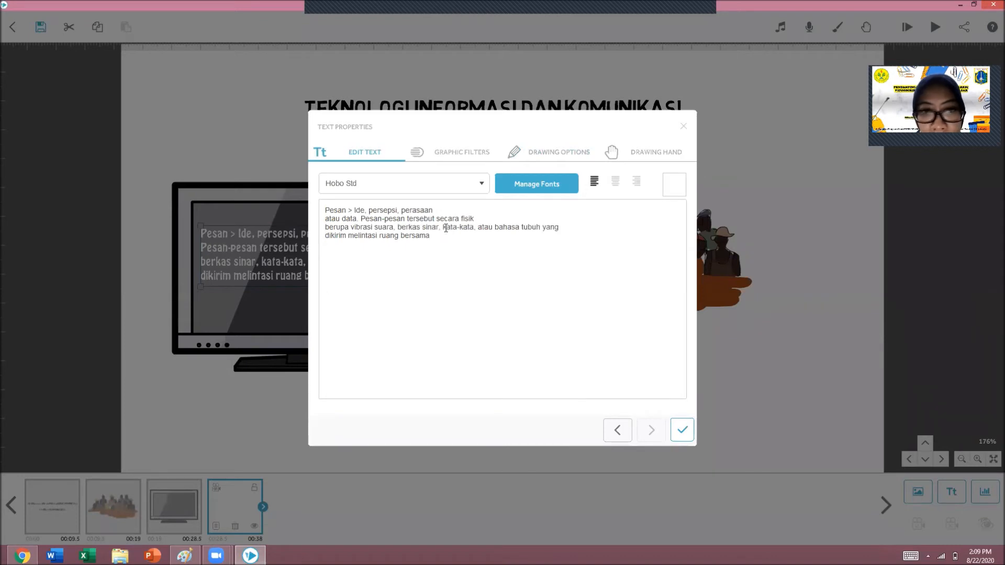
pyautogui.click(476, 228)
pyautogui.press('Return')
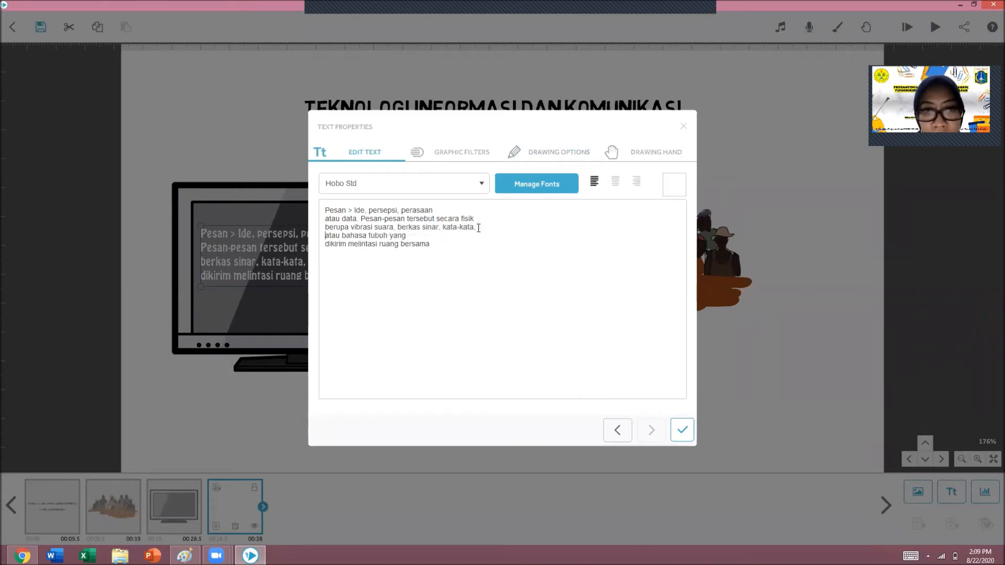
pyautogui.click(683, 430)
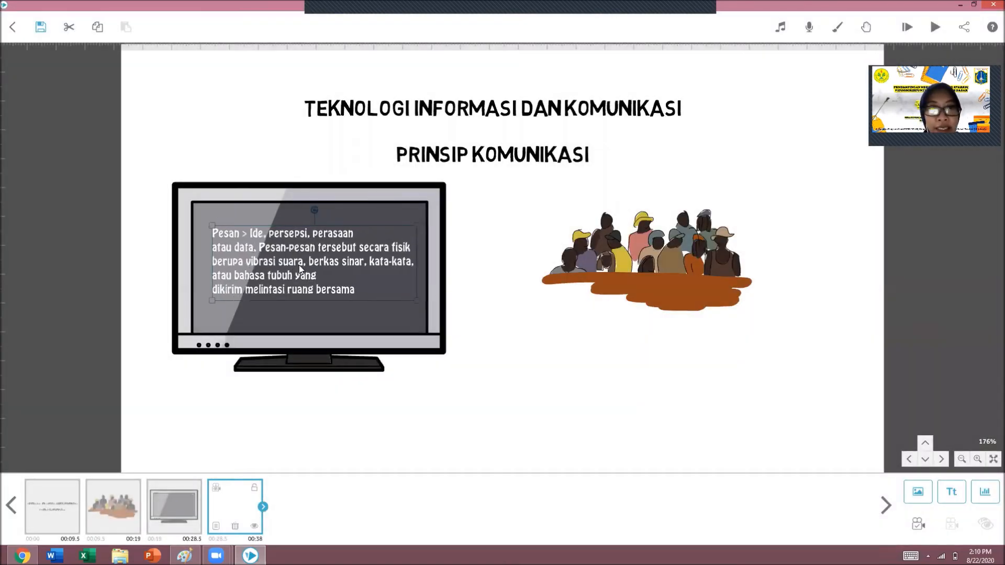
# Step: Move the television and its text together farther down from the title
pyautogui.click(544, 360)
pyautogui.moveTo(129, 168); pyautogui.dragTo(169, 181)
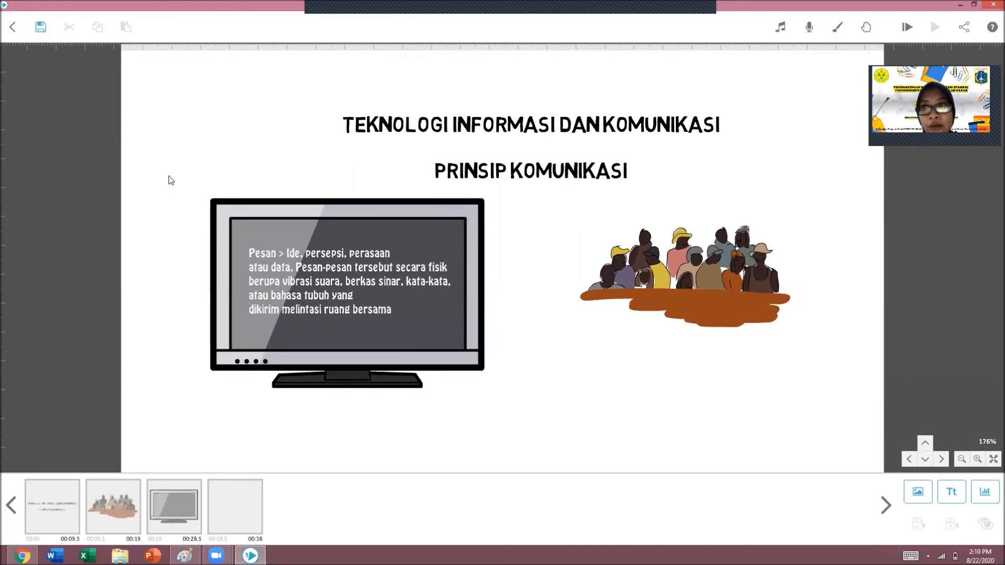
pyautogui.click(288, 222)
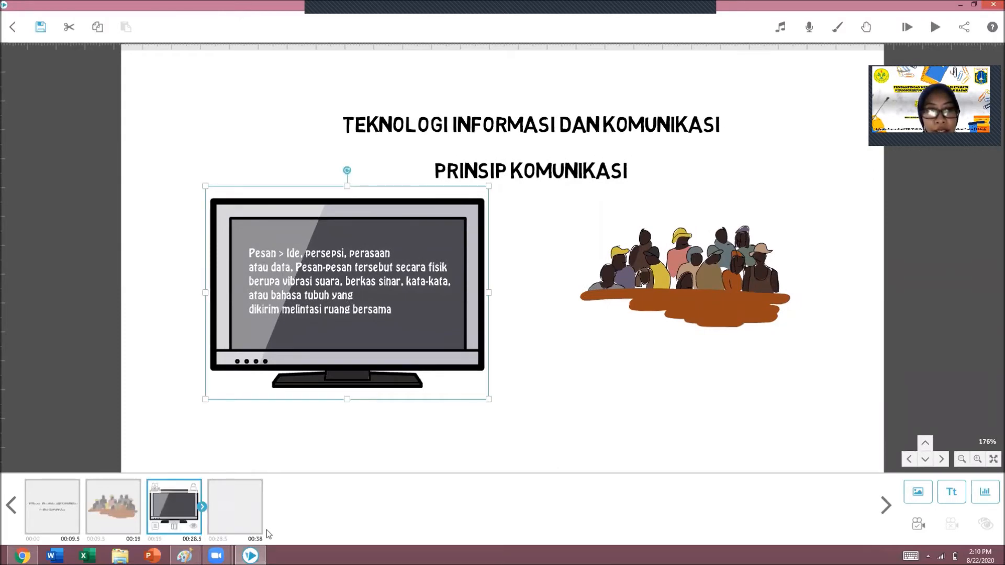
pyautogui.click(271, 431)
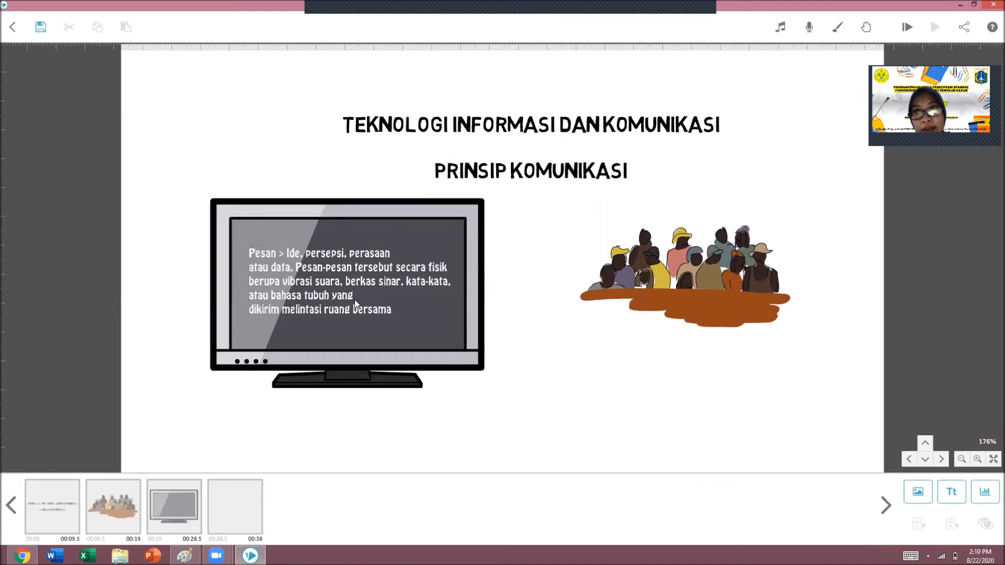
pyautogui.click(177, 501)
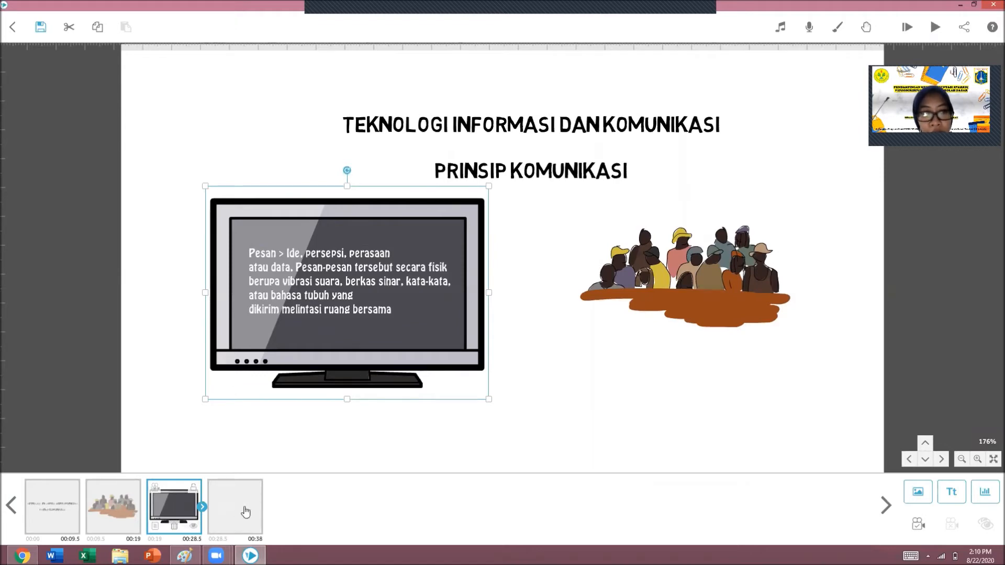
pyautogui.moveTo(335, 270); pyautogui.dragTo(331, 338)
pyautogui.moveTo(609, 421); pyautogui.dragTo(609, 390)
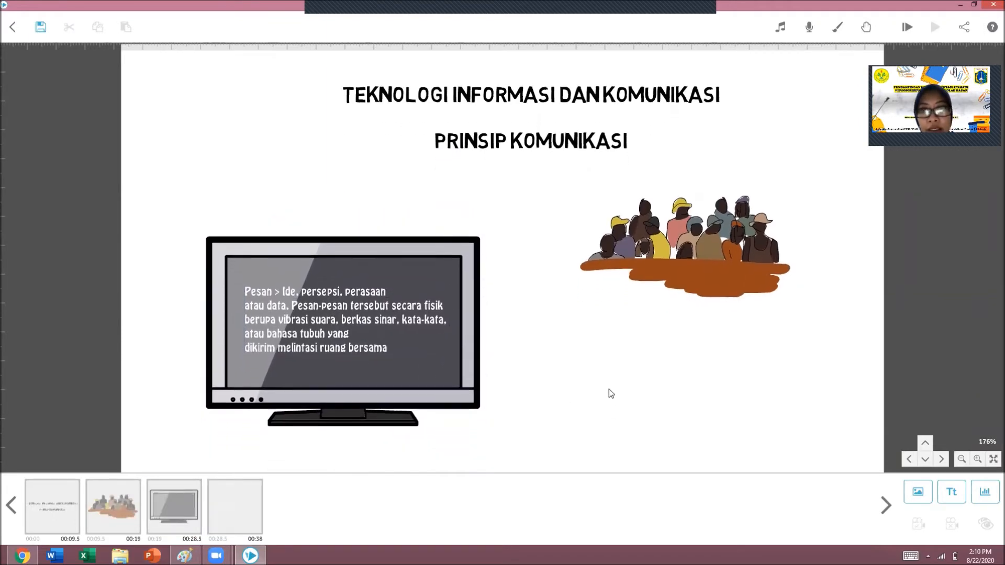
# Step: Move the people image down so it sits beside the middle of the television
pyautogui.click(679, 263)
pyautogui.moveTo(680, 263); pyautogui.dragTo(695, 337)
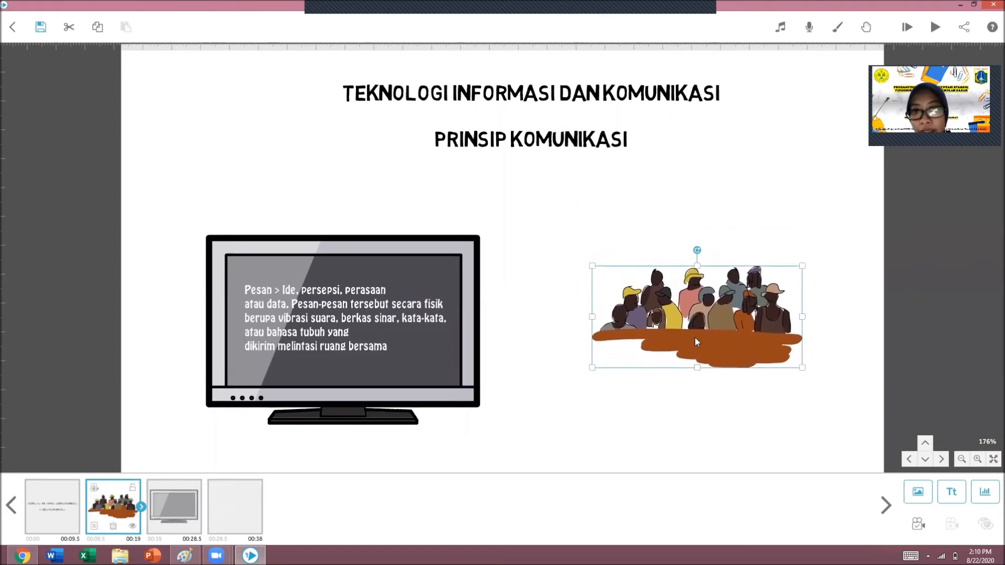
pyautogui.click(725, 427)
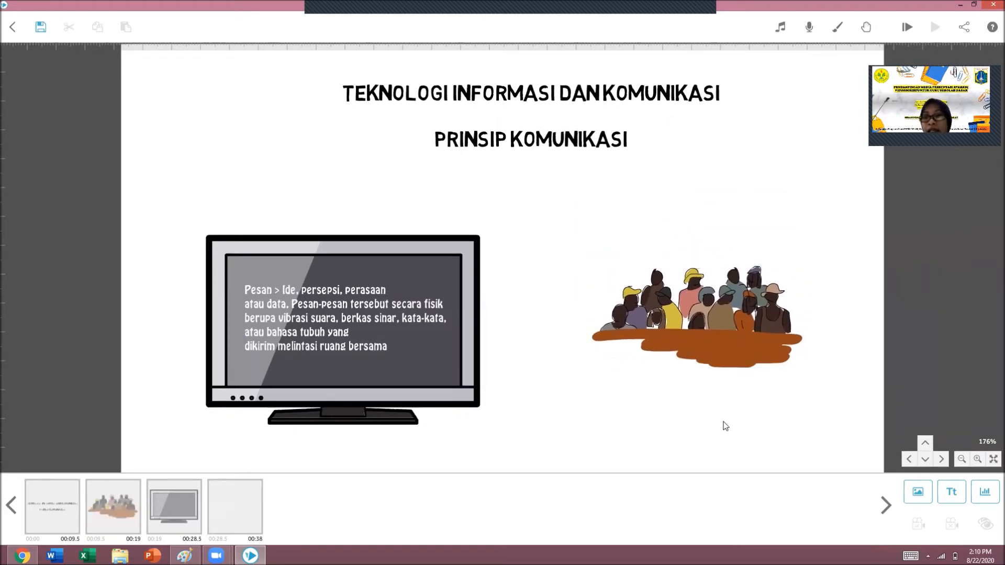
# Step: Browse the Callout and Arrows image categories and add the solid grey left-pointing arrow
pyautogui.click(929, 492)
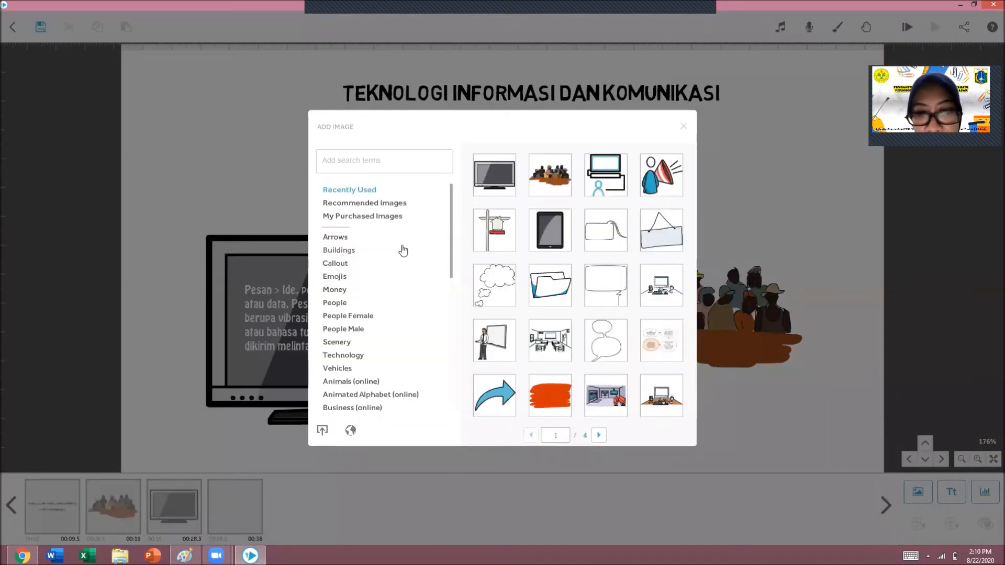
pyautogui.click(347, 265)
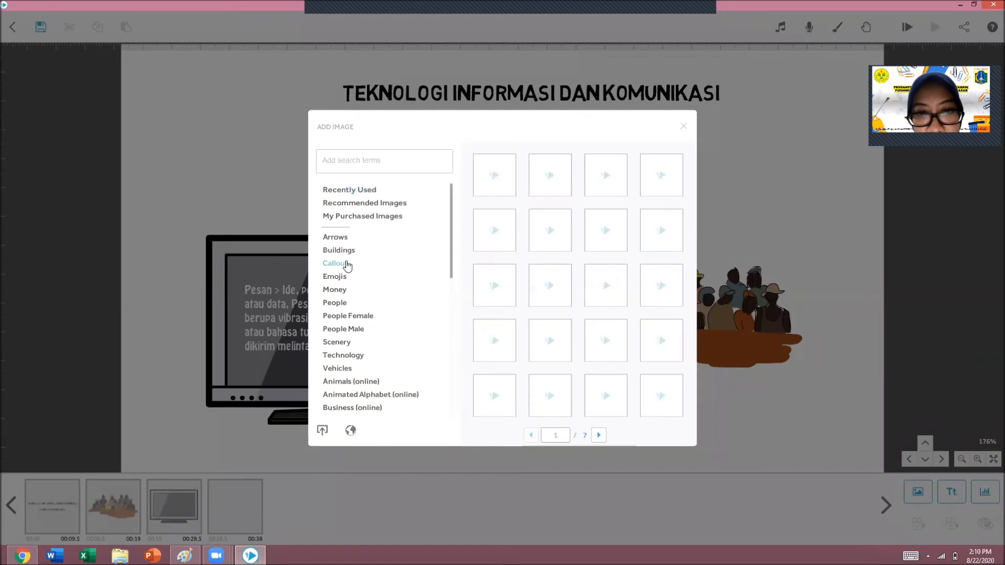
pyautogui.scroll(-2, 612, 294)
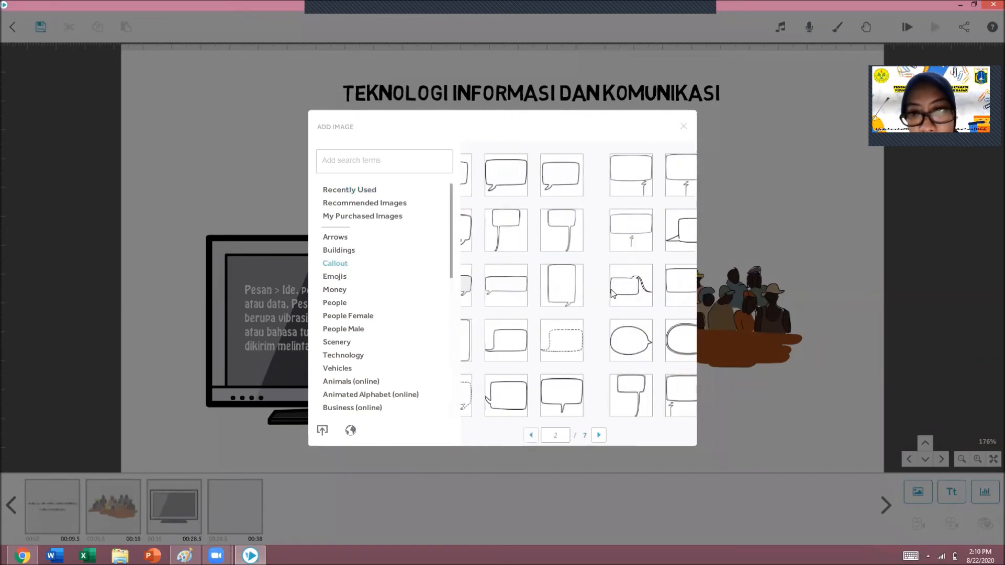
pyautogui.scroll(-2, 612, 294)
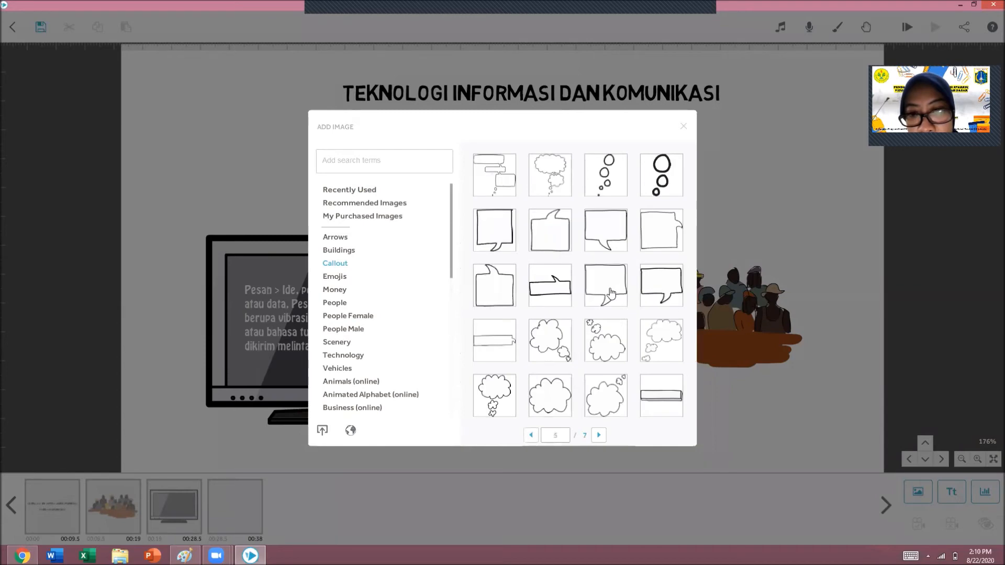
pyautogui.click(338, 250)
pyautogui.click(338, 238)
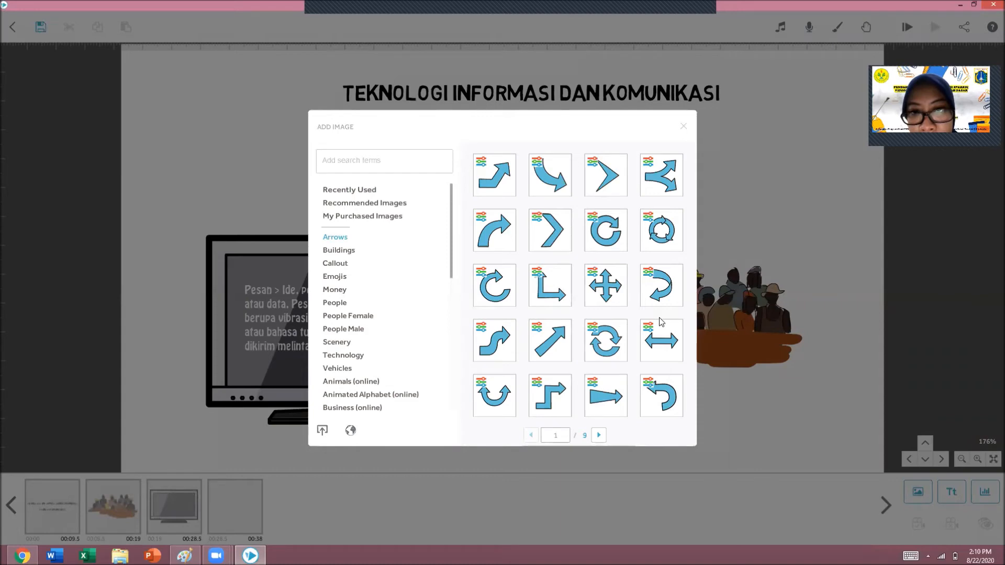
pyautogui.click(598, 435)
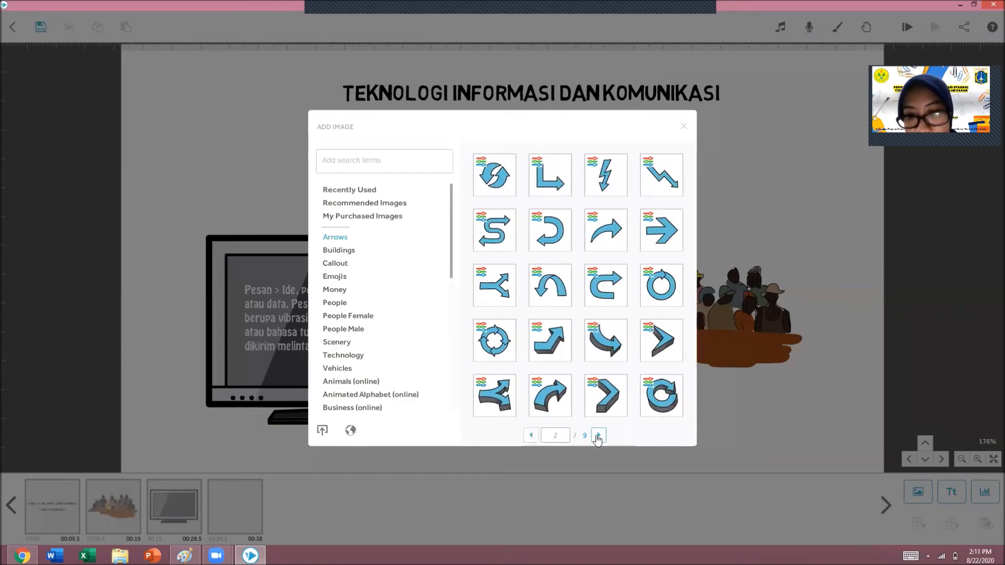
pyautogui.click(598, 435)
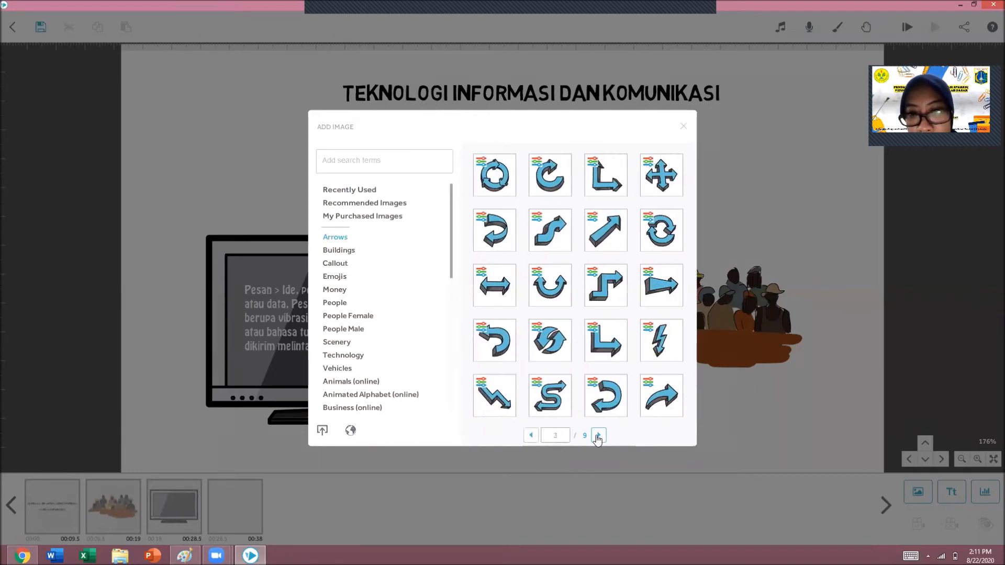
pyautogui.click(598, 436)
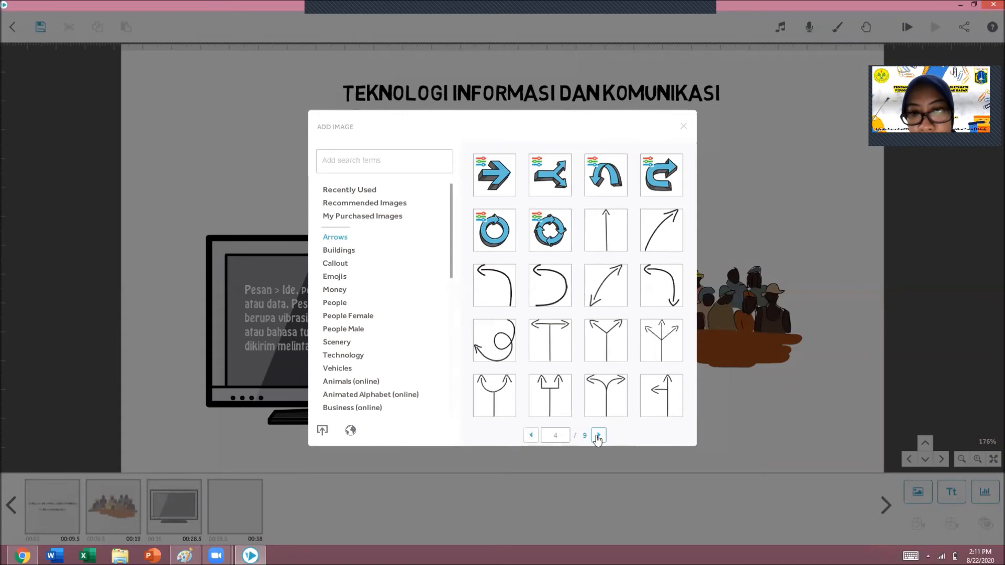
pyautogui.click(598, 436)
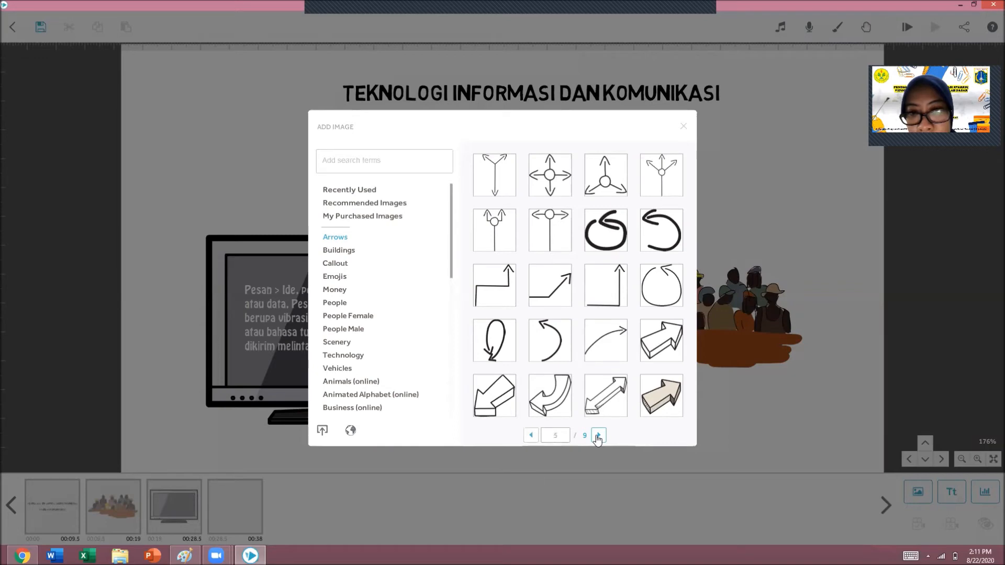
pyautogui.click(598, 436)
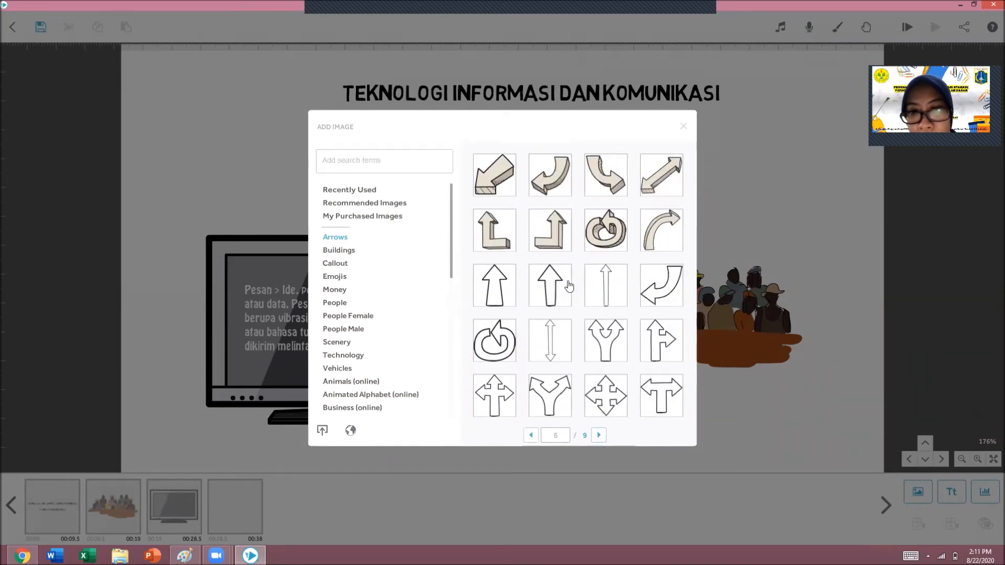
pyautogui.click(599, 438)
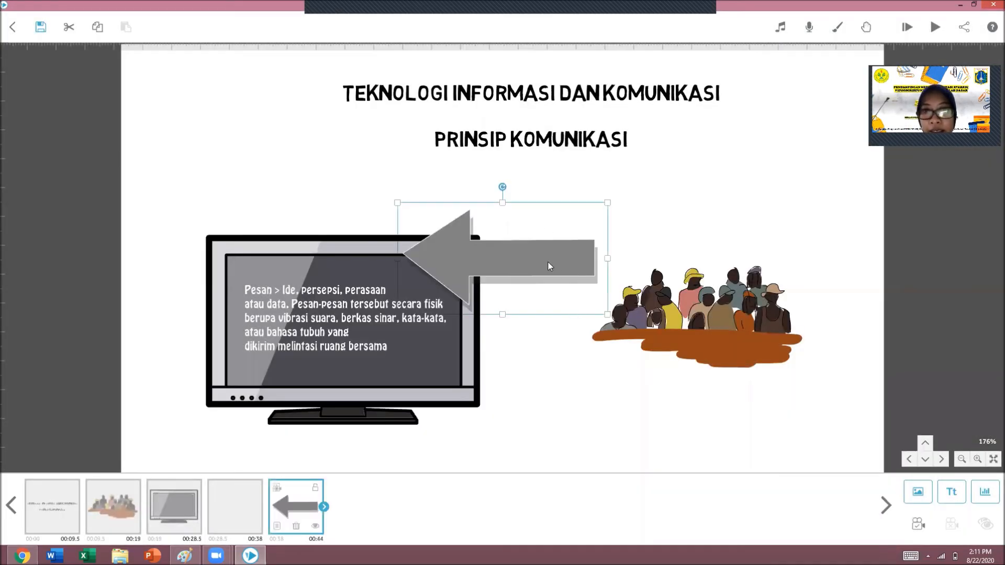
# Step: Shrink the grey arrow to about half its size and fit it between the people and the television
pyautogui.moveTo(548, 265); pyautogui.dragTo(582, 319)
pyautogui.moveTo(430, 370); pyautogui.dragTo(494, 351)
pyautogui.moveTo(529, 315); pyautogui.dragTo(533, 316)
pyautogui.click(577, 400)
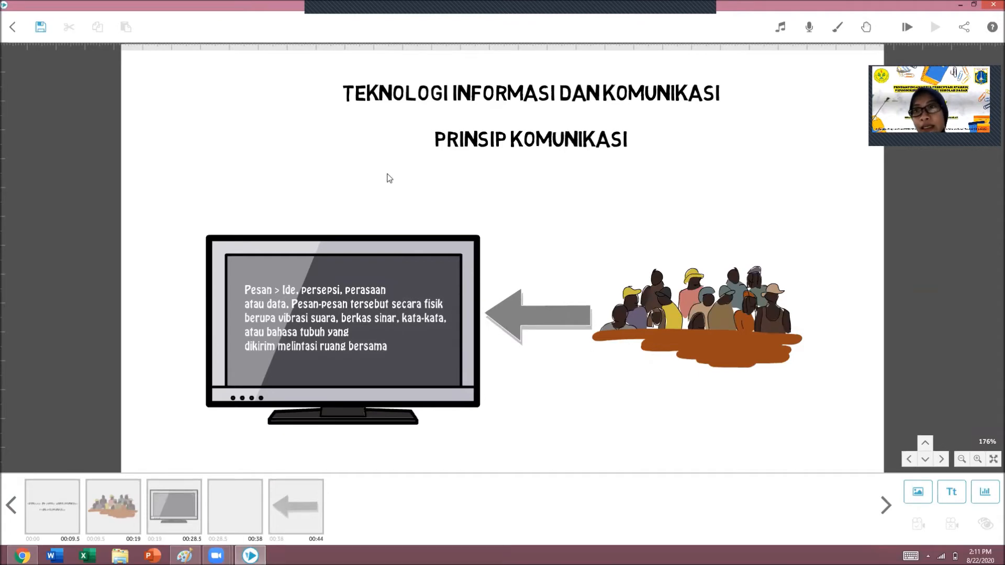
# Step: Preview the whole animation from the beginning
pyautogui.click(907, 27)
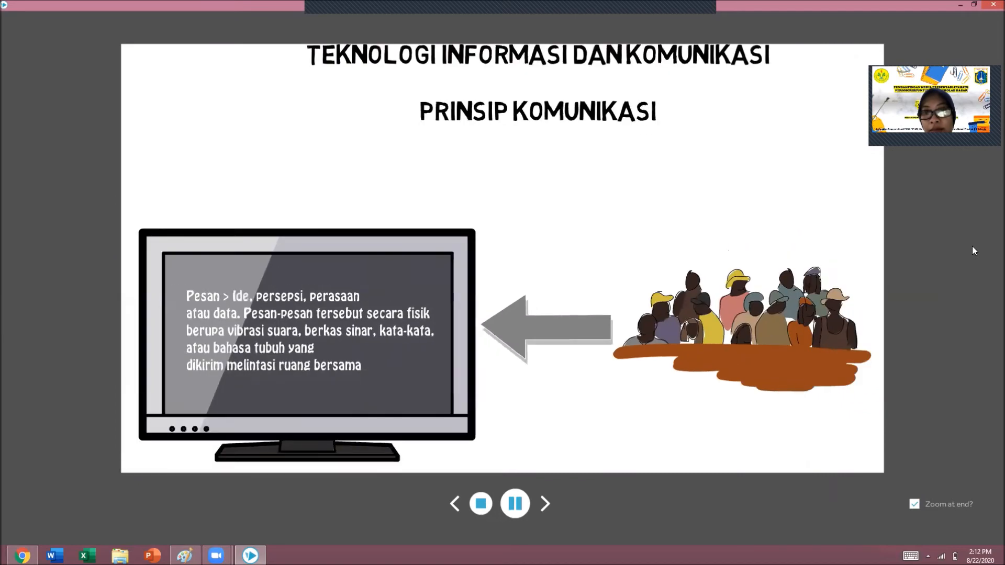
pyautogui.moveTo(674, 208); pyautogui.dragTo(665, 213)
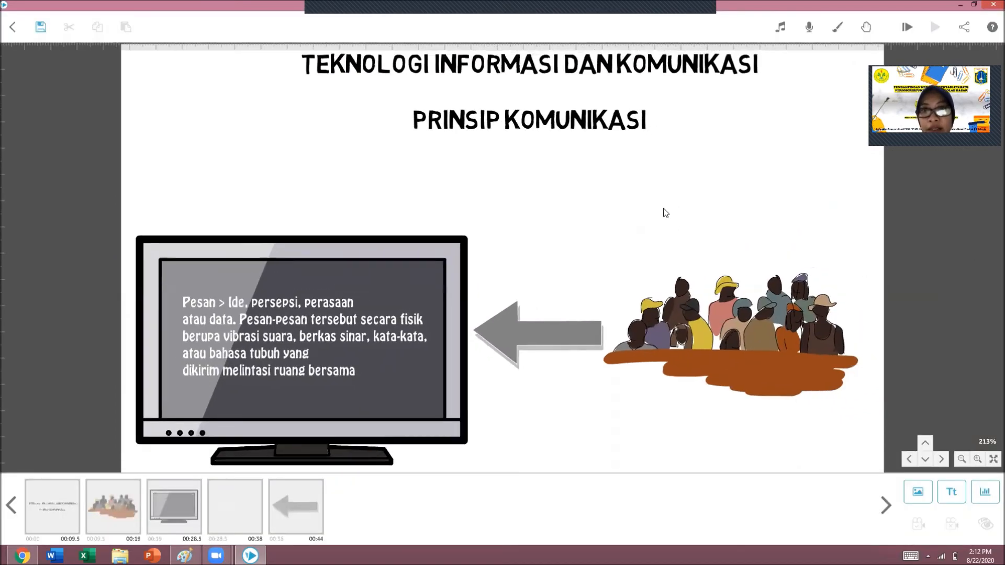
# Step: Shrink the two-line title to about two thirds and the people image to about 60 percent of their sizes
pyautogui.click(512, 125)
pyautogui.moveTo(746, 132); pyautogui.dragTo(713, 121)
pyautogui.click(731, 310)
pyautogui.moveTo(859, 400); pyautogui.dragTo(806, 378)
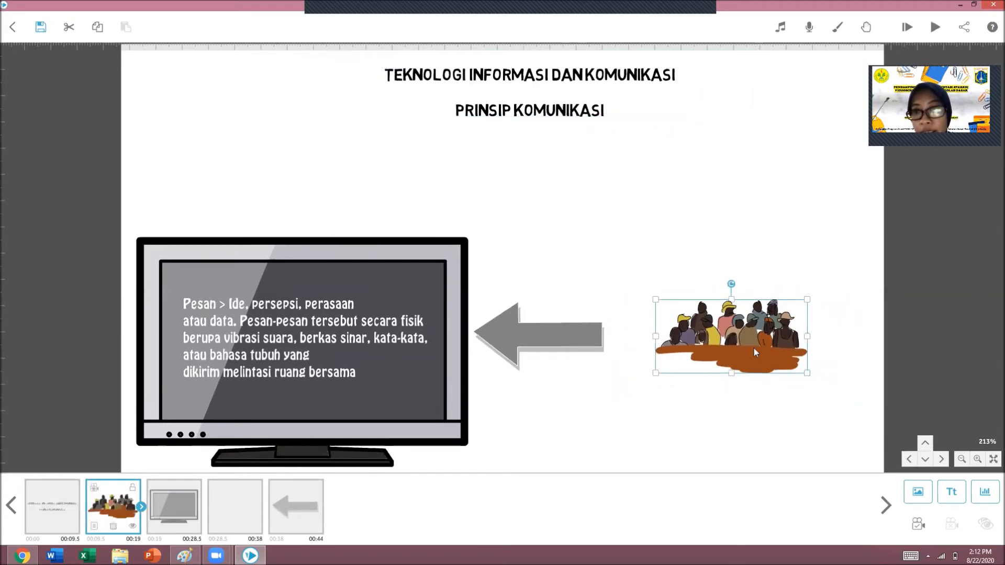
# Step: Nudge the people image slightly toward the arrow and shrink the arrow to a little over half its size
pyautogui.moveTo(755, 353); pyautogui.dragTo(715, 344)
pyautogui.click(576, 341)
pyautogui.moveTo(610, 373); pyautogui.dragTo(576, 323)
# Step: Shrink the television and its text together, and select the text on its own
pyautogui.click(175, 514)
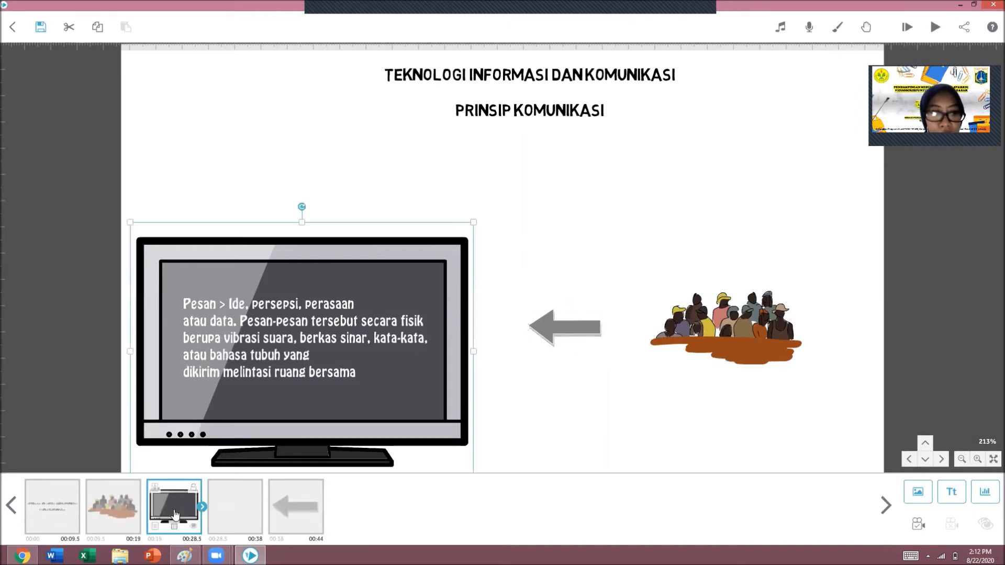
pyautogui.click(233, 522)
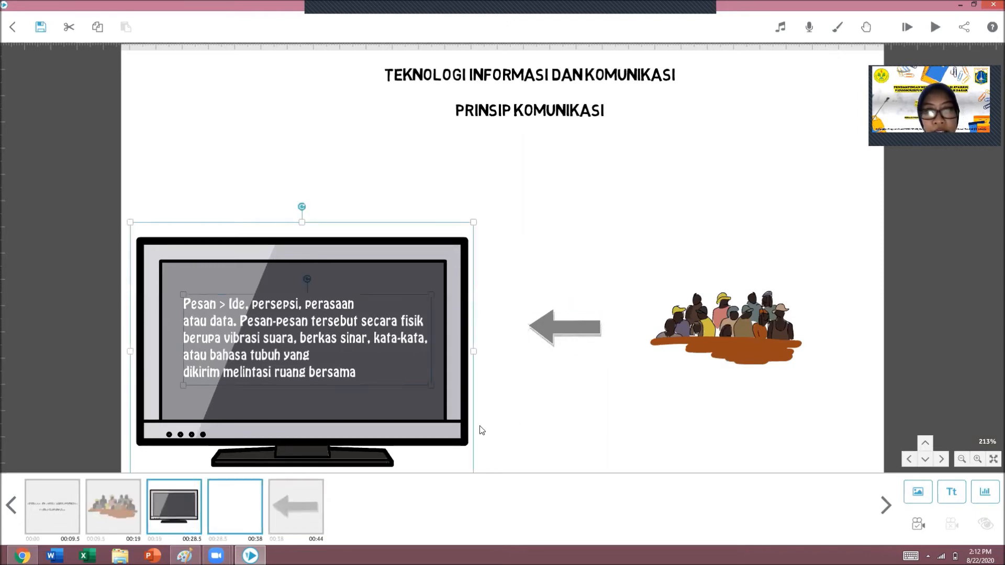
pyautogui.moveTo(652, 378); pyautogui.dragTo(611, 361)
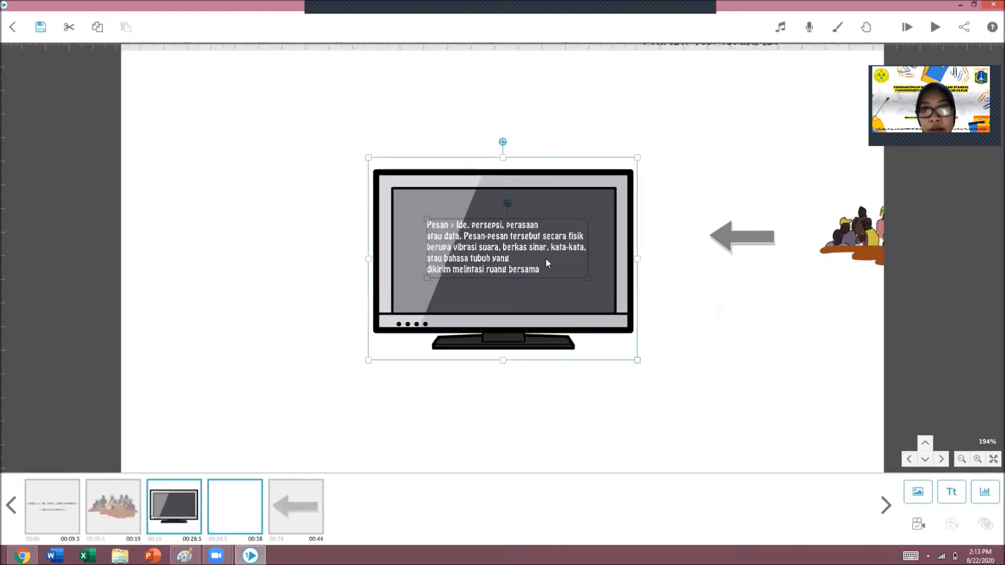
pyautogui.click(496, 264)
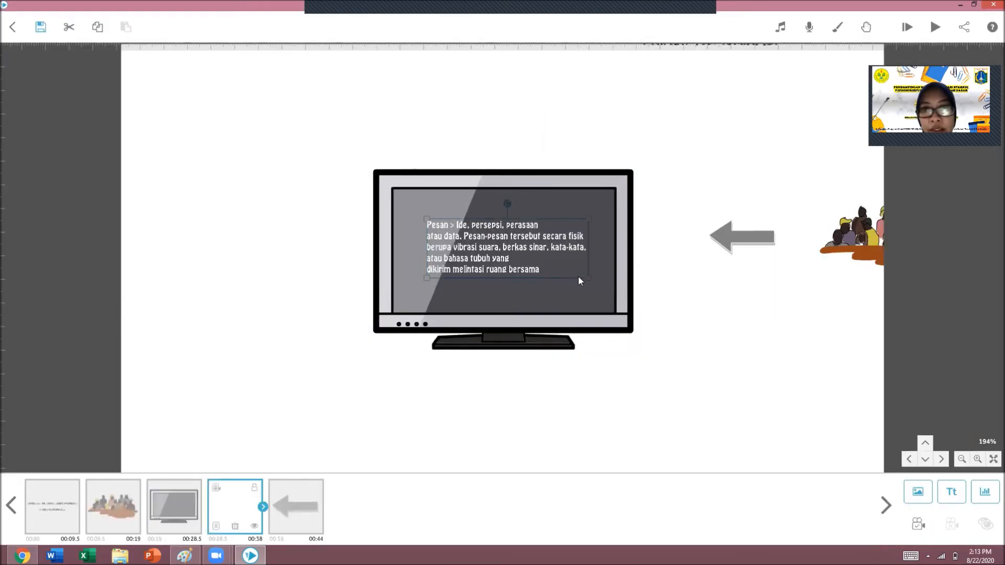
# Step: Enlarge the explanatory text to fill the television screen, and shift the people, television, text and arrow together downward and to the left
pyautogui.moveTo(587, 283)
pyautogui.mouseDown()
pyautogui.moveTo(595, 294)
pyautogui.moveTo(585, 291)
pyautogui.mouseUp()
pyautogui.click(701, 316)
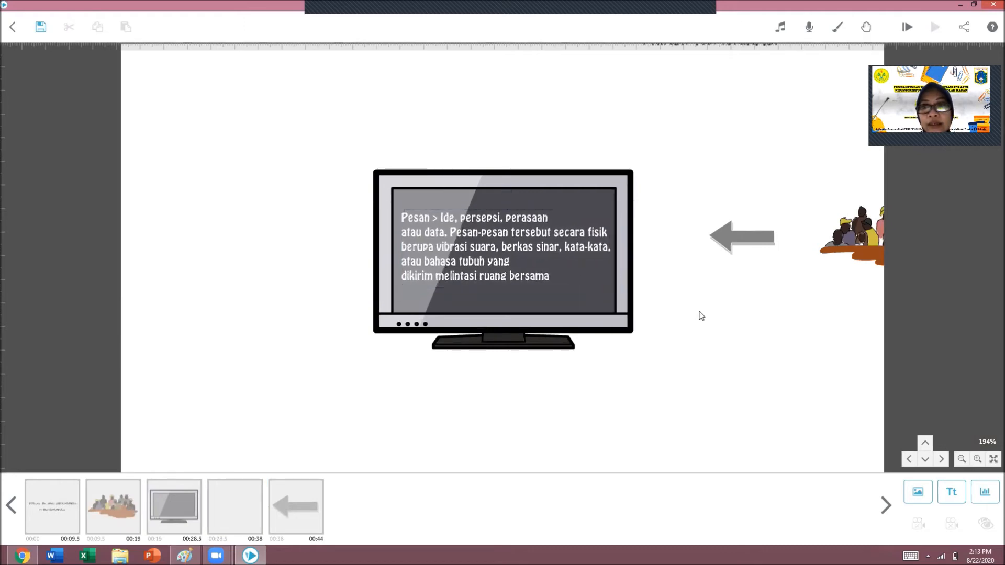
pyautogui.click(101, 516)
pyautogui.keyDown('ctrl'); pyautogui.click(168, 511); pyautogui.keyUp('ctrl')
pyautogui.keyDown('ctrl'); pyautogui.click(238, 504); pyautogui.keyUp('ctrl')
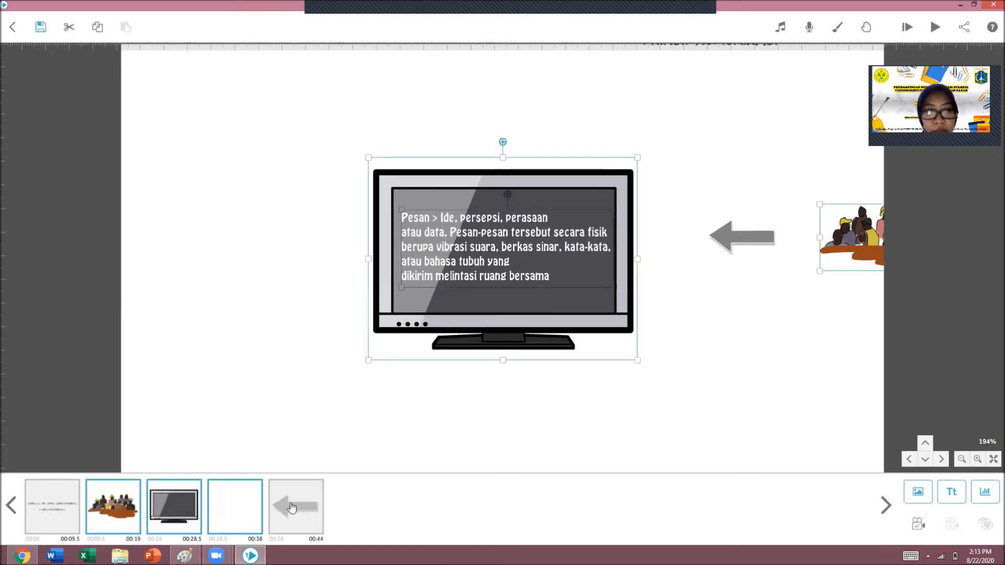
pyautogui.keyDown('ctrl'); pyautogui.click(293, 506); pyautogui.keyUp('ctrl')
pyautogui.moveTo(562, 259); pyautogui.dragTo(408, 309)
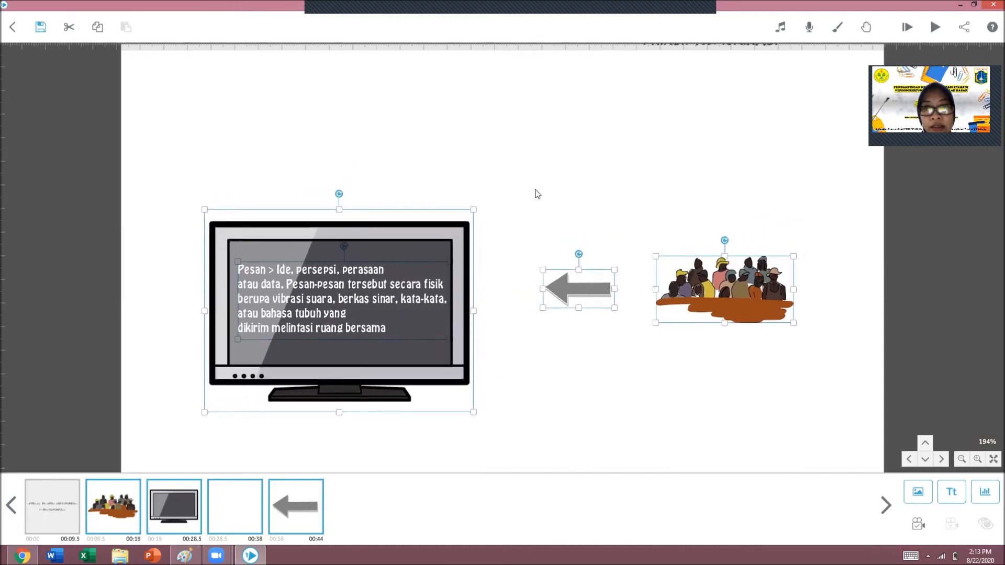
pyautogui.click(547, 172)
# Step: Move the two-line title so it is roughly centred above the television, arrow and people
pyautogui.scroll(1, 551, 173)
pyautogui.scroll(-2, 551, 174)
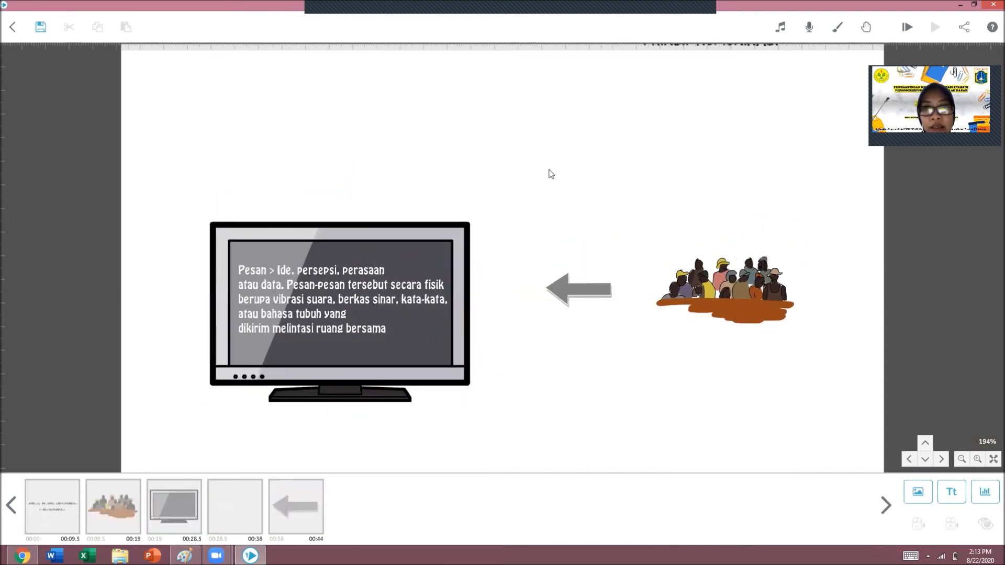
pyautogui.moveTo(743, 159); pyautogui.dragTo(730, 221)
pyautogui.click(703, 119)
pyautogui.moveTo(702, 119); pyautogui.dragTo(548, 136)
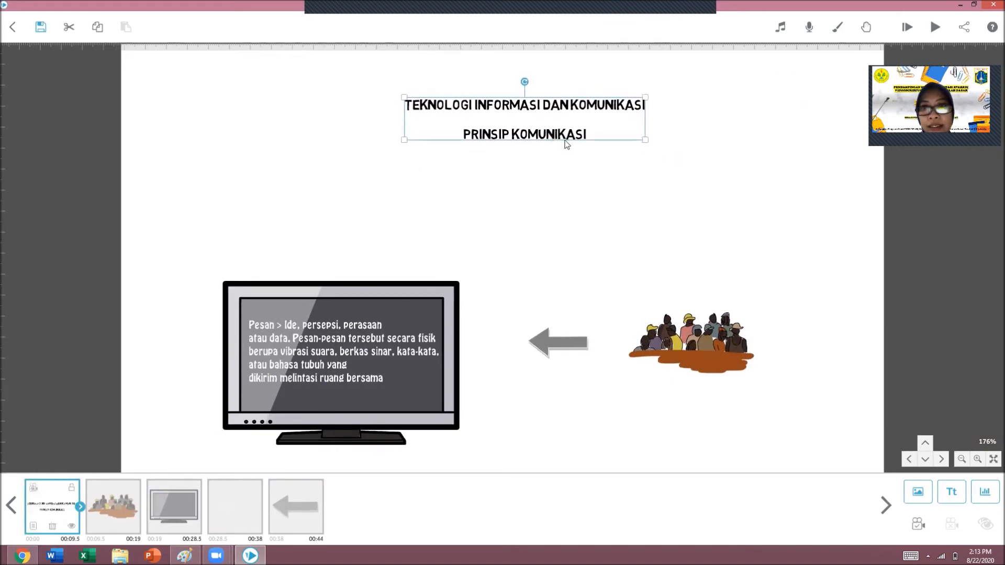
pyautogui.click(754, 199)
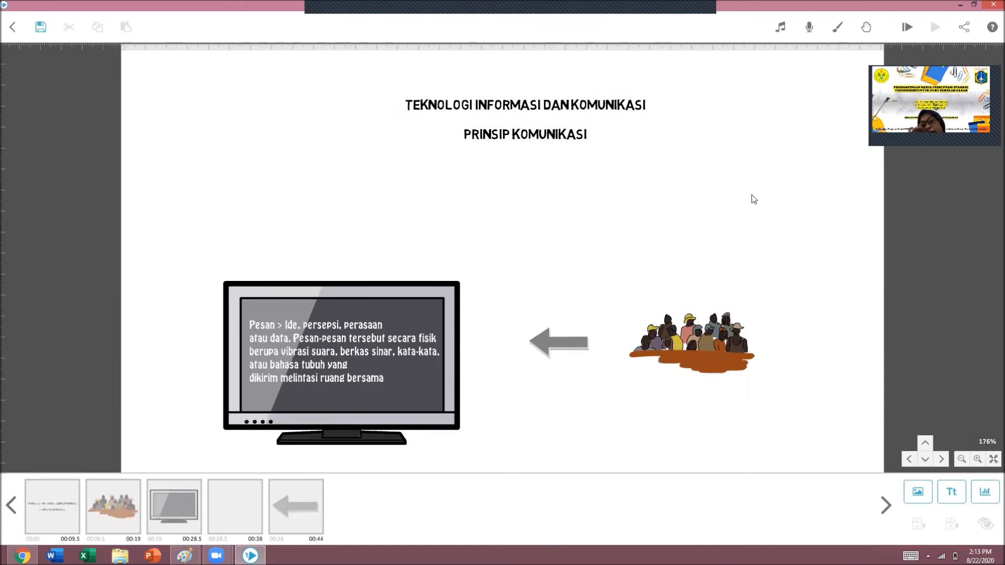
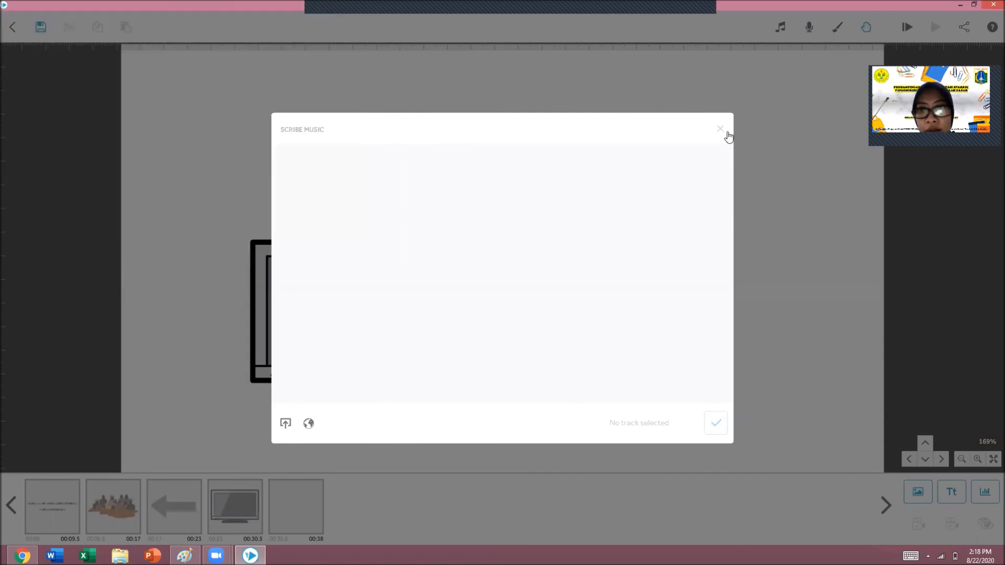
# Step: Try to load the online soundtracks for the scribe's background music
pyautogui.click(720, 129)
pyautogui.click(782, 28)
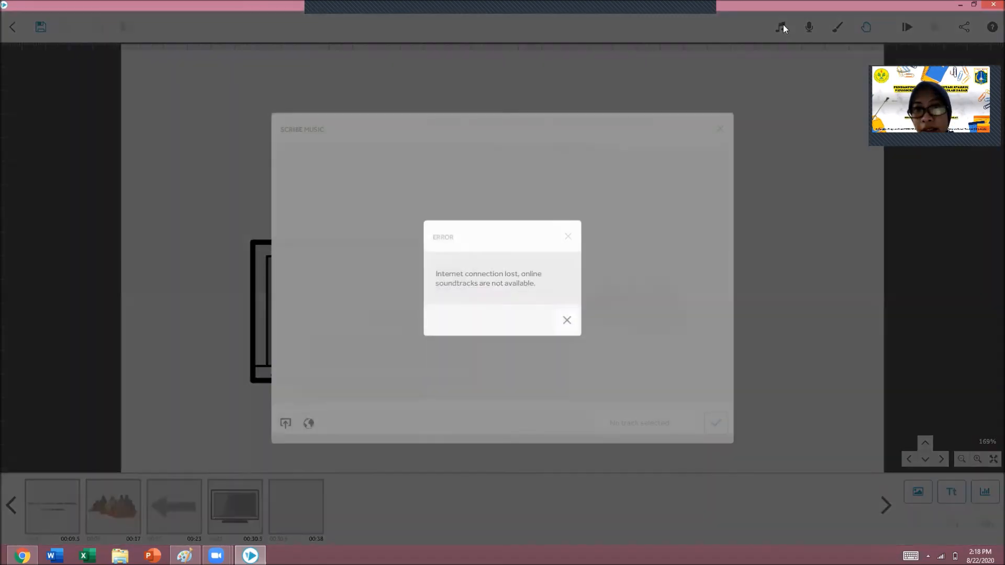
pyautogui.click(567, 320)
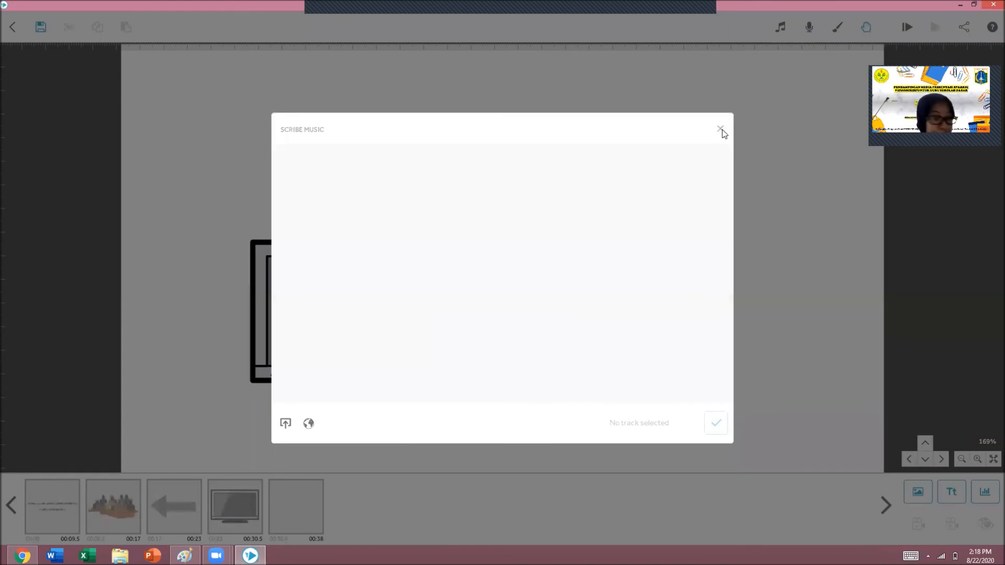
pyautogui.click(721, 130)
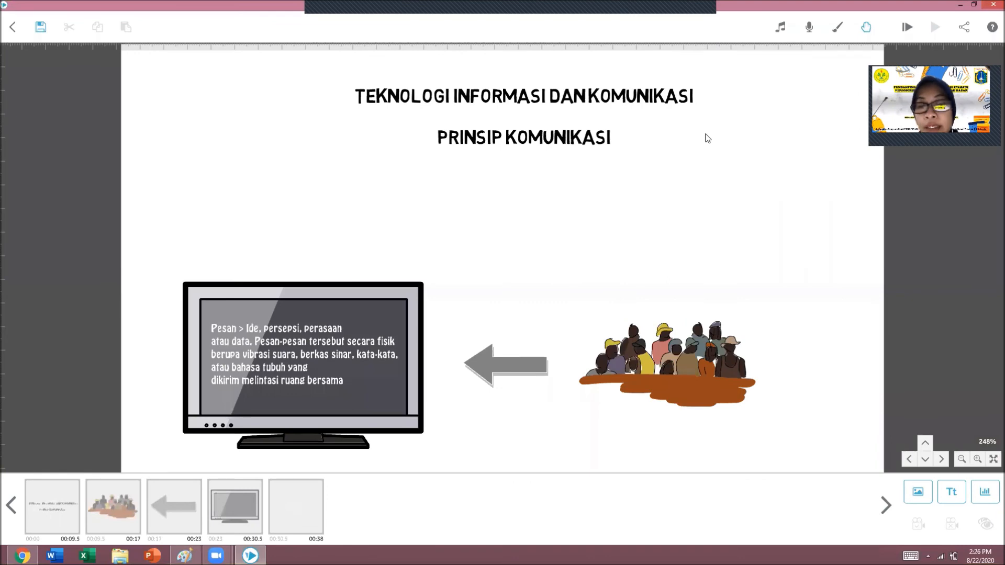
pyautogui.click(781, 29)
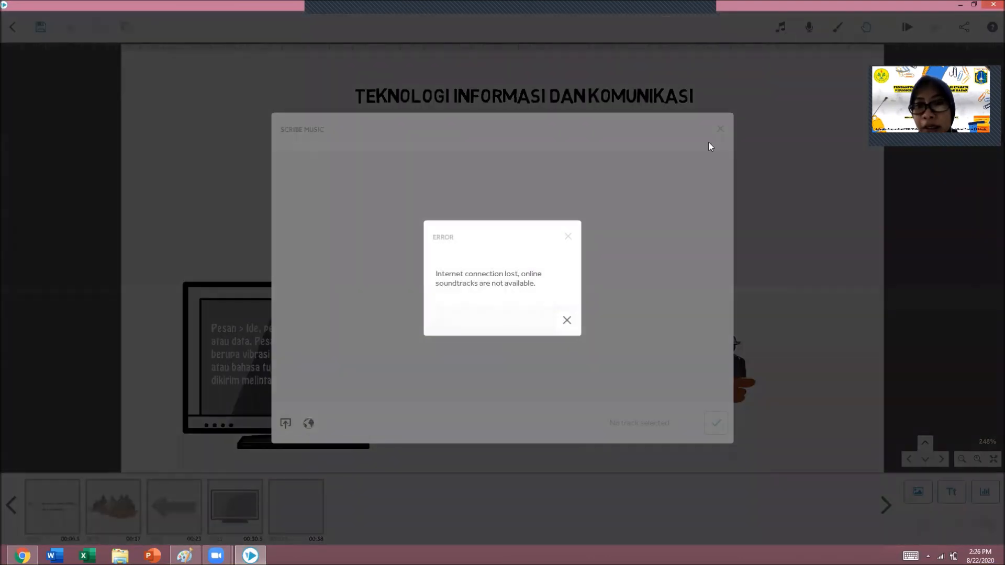
pyautogui.click(569, 239)
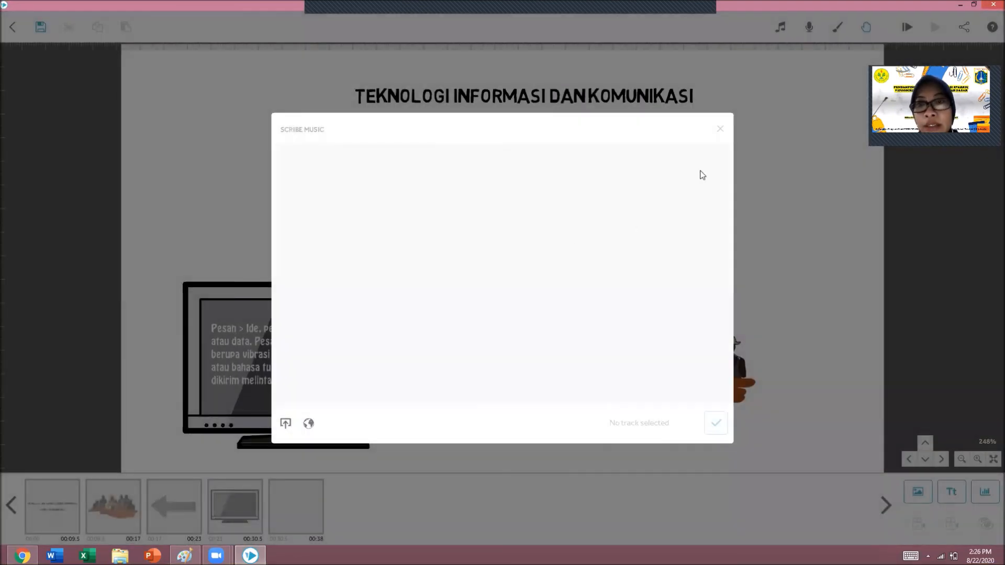
pyautogui.click(721, 131)
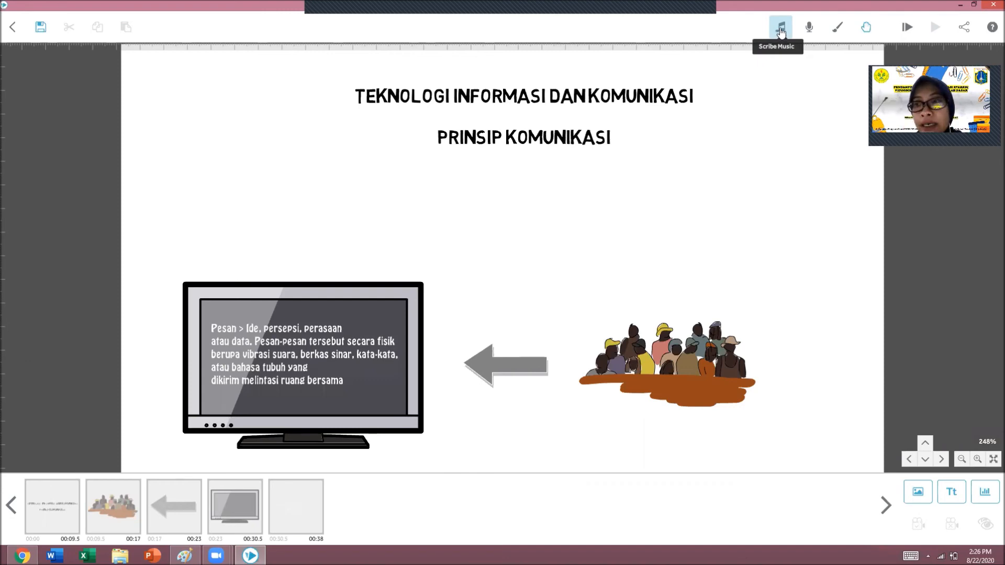
# Step: Import "Mark J - Marvelous Light.mp3" from the VAIO Sample Music folder as the scribe's background music
pyautogui.click(780, 29)
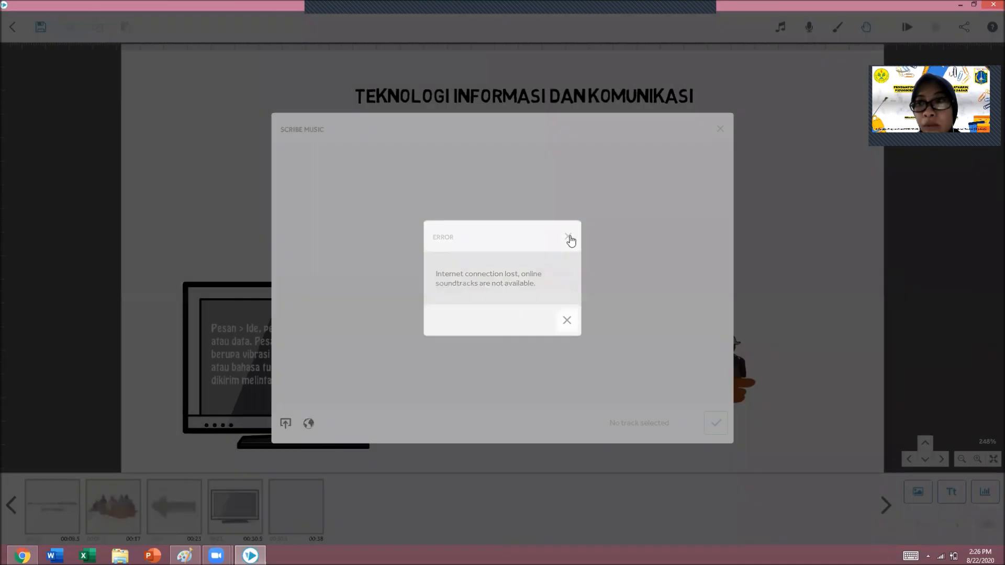
pyautogui.click(568, 238)
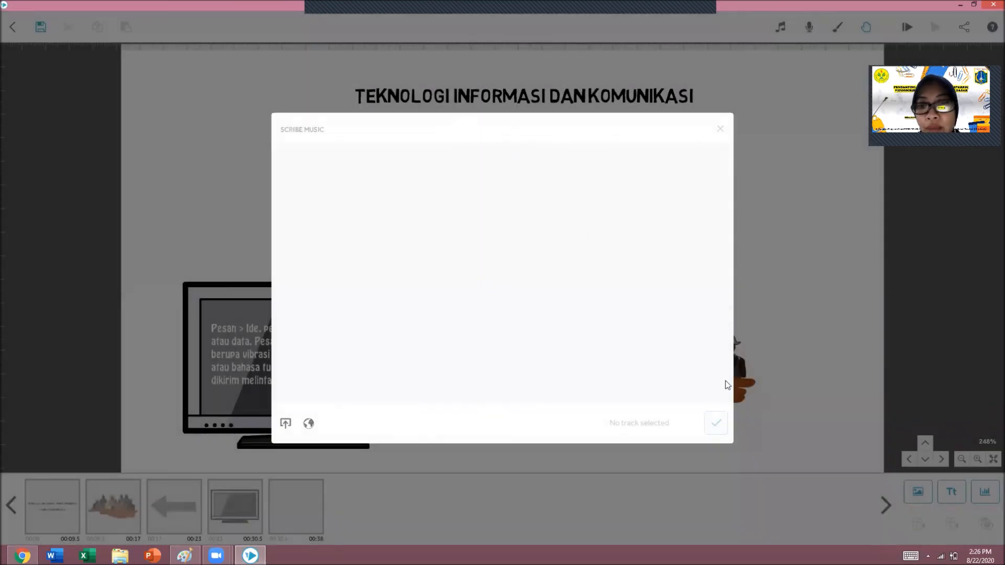
pyautogui.click(286, 423)
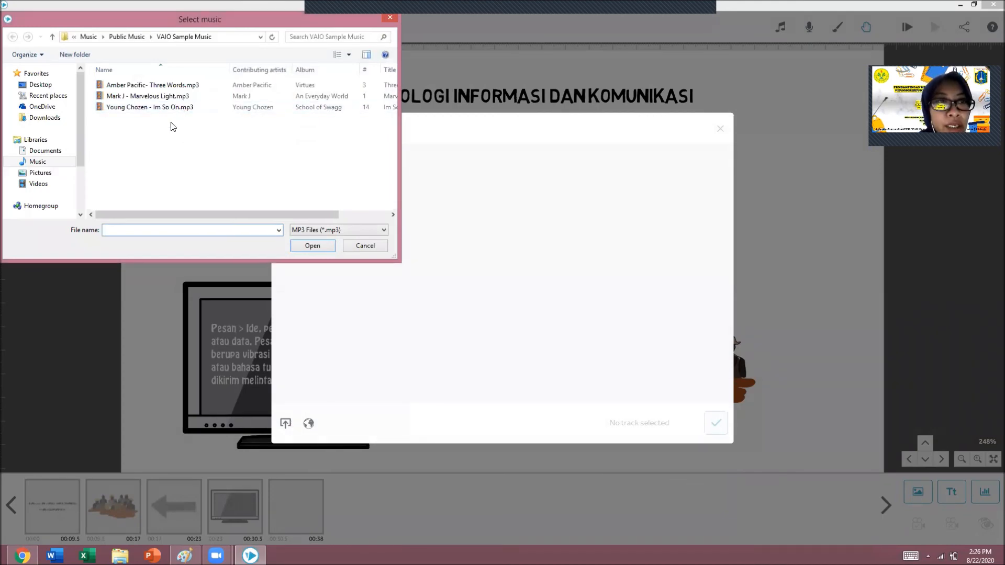
pyautogui.doubleClick(170, 98)
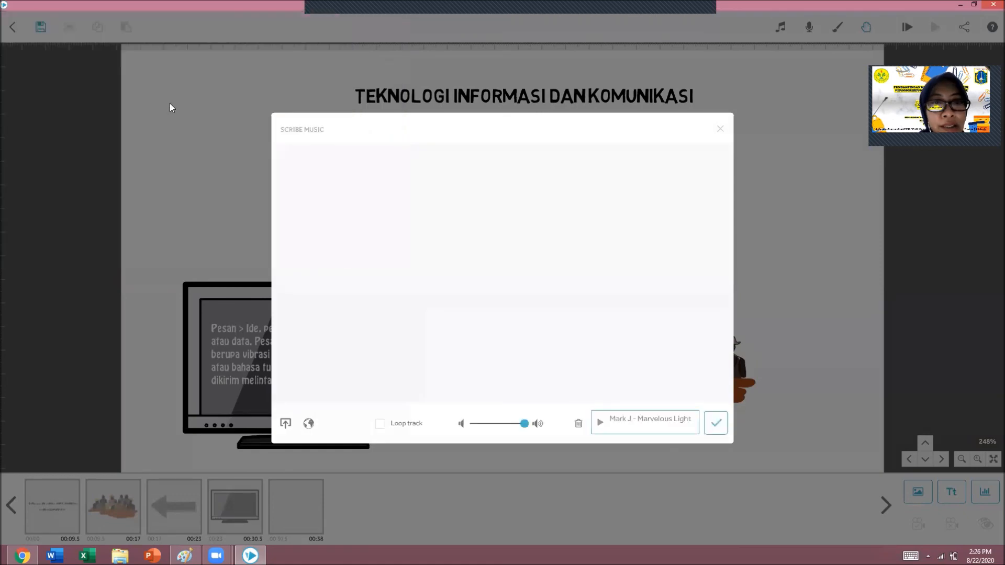
pyautogui.click(716, 422)
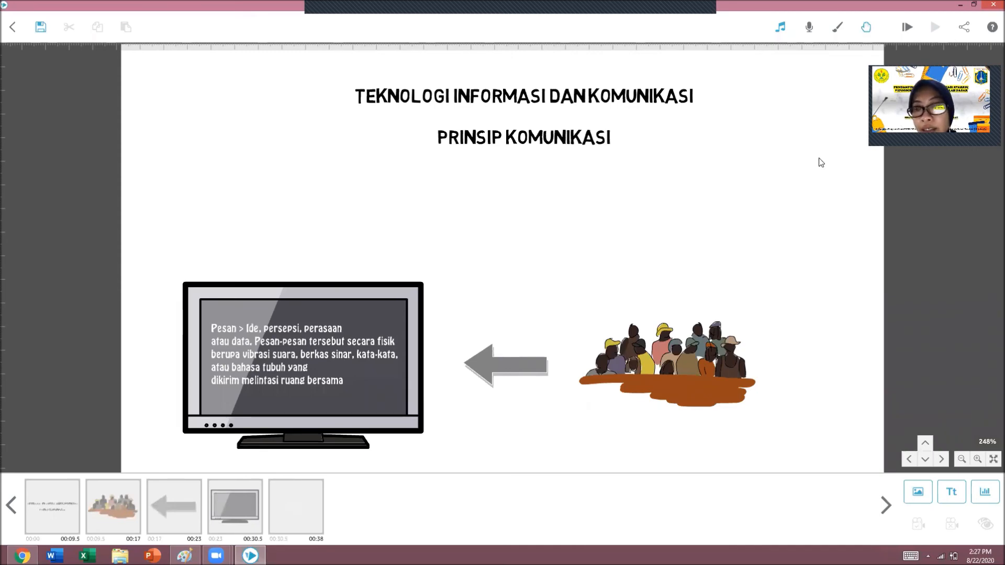
# Step: Set the background music track to loop
pyautogui.click(780, 26)
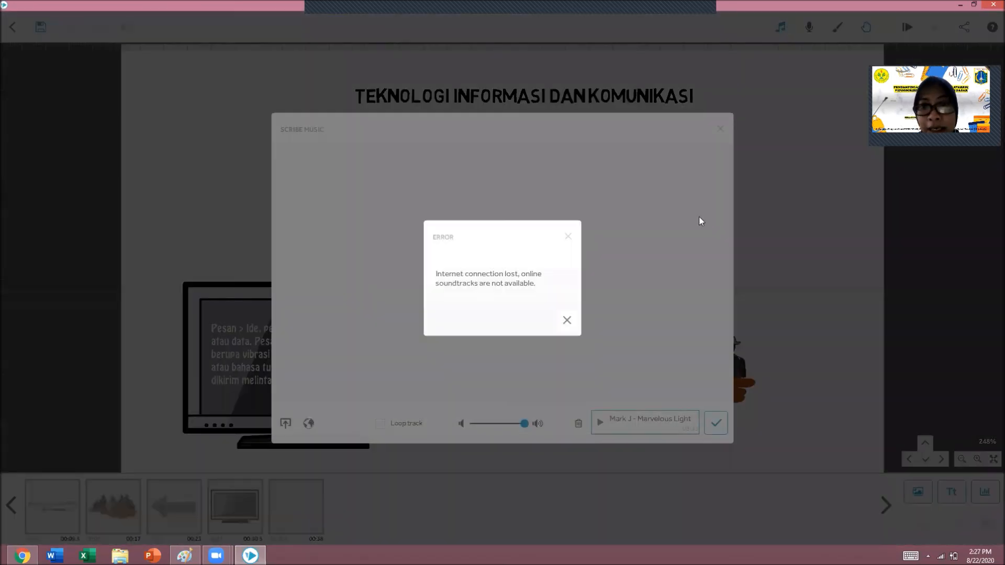
pyautogui.click(567, 321)
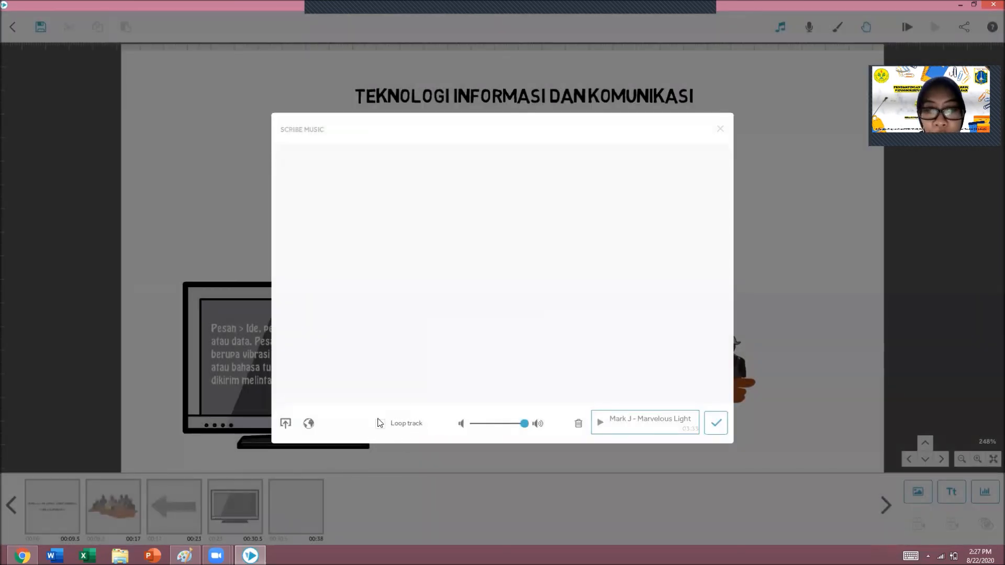
pyautogui.click(380, 425)
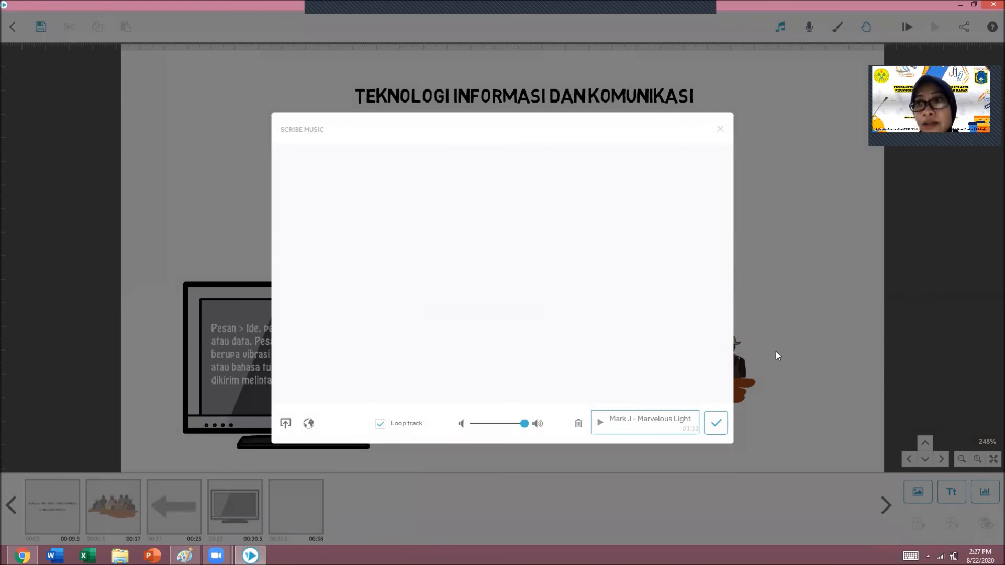
pyautogui.click(715, 424)
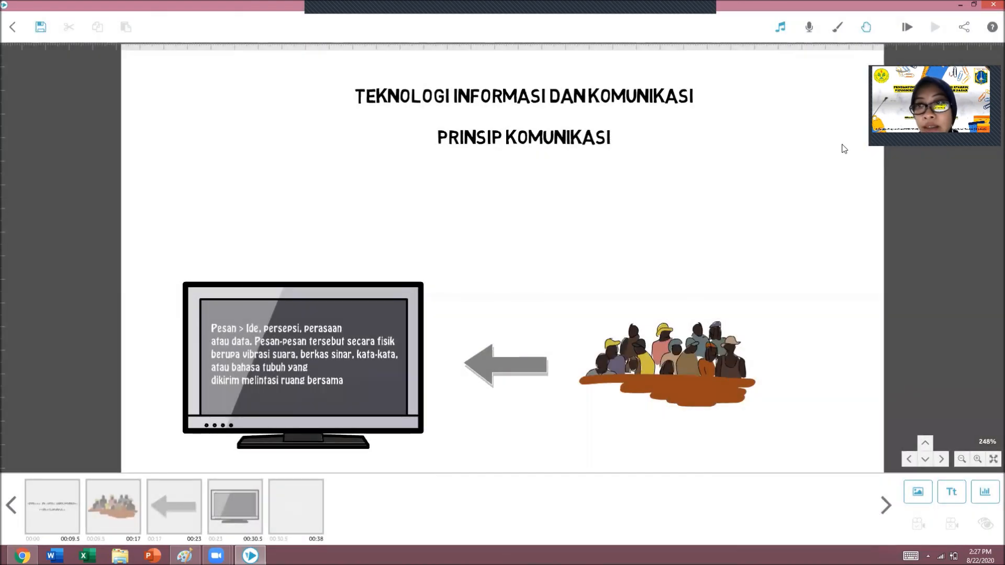
# Step: Preview the animation with its music from the beginning, raise the sound volume and return to editing
pyautogui.click(908, 27)
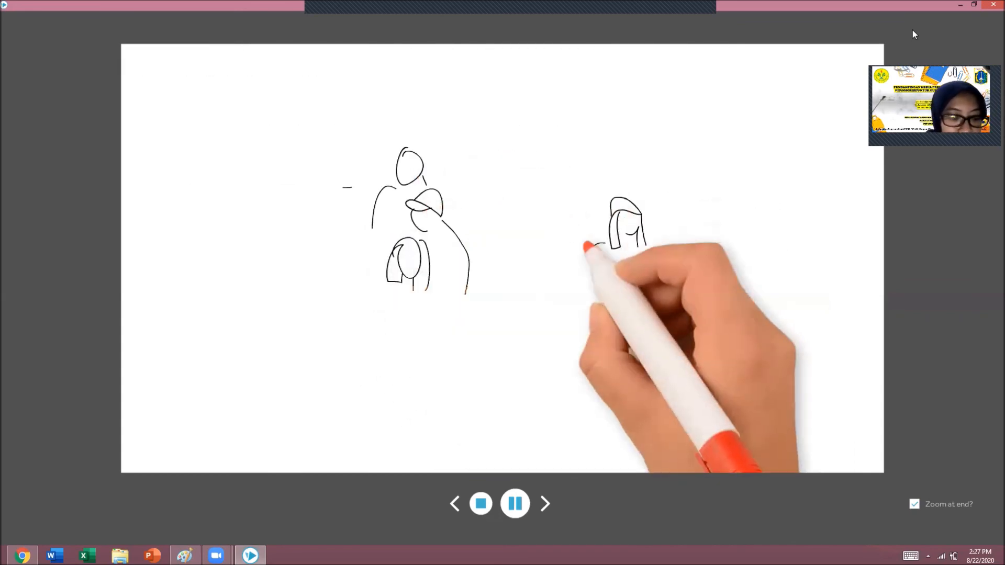
pyautogui.press('XF86AudioRaiseVolume')
pyautogui.press('XF86AudioRaiseVolume')
pyautogui.press('XF86AudioRaiseVolume')
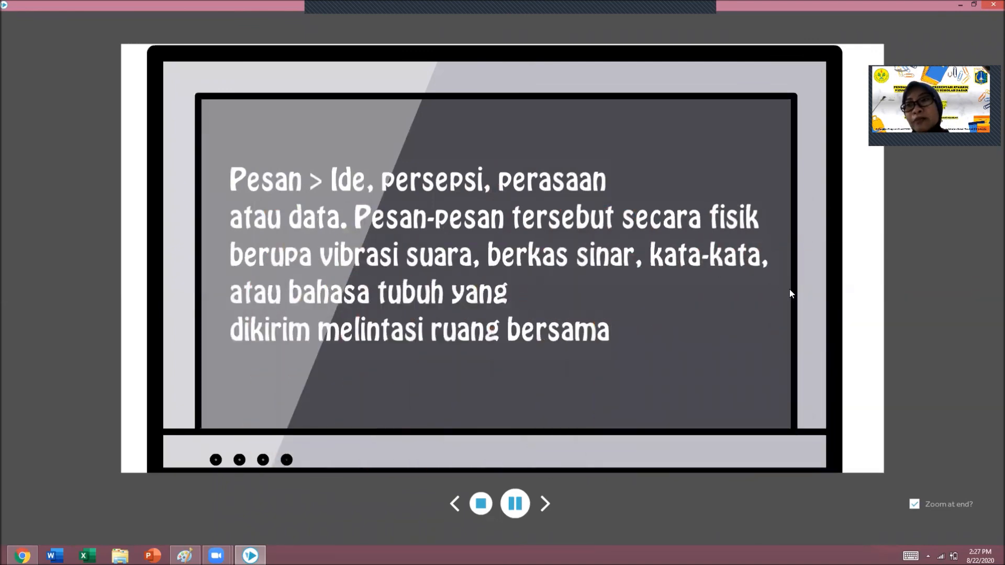
pyautogui.press('Escape')
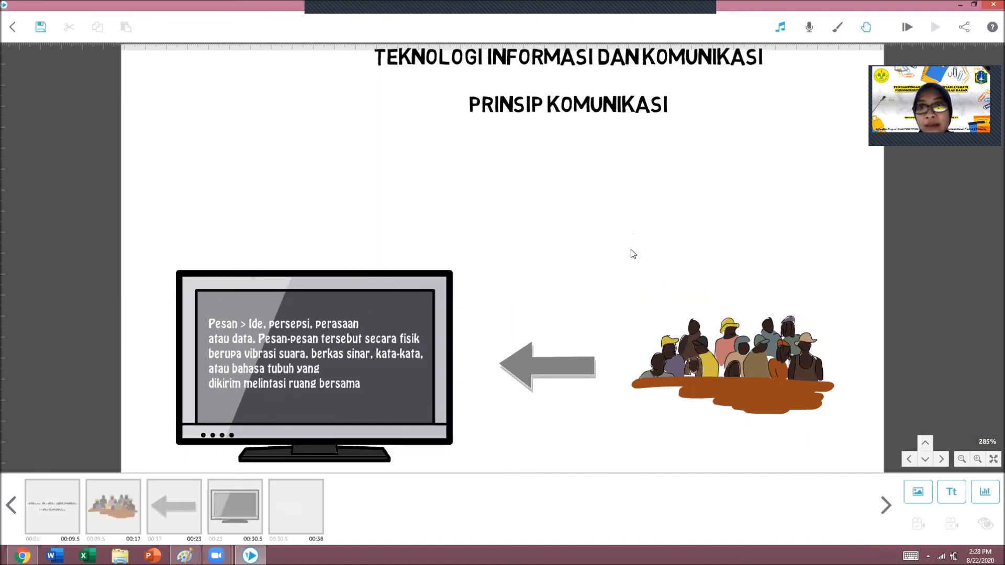
# Step: Import Picture1.jpg from the SPARKOL folder on the Desktop into the empty area below the scene, using Draw with the Reveal style
pyautogui.moveTo(630, 284); pyautogui.dragTo(629, 129)
pyautogui.moveTo(629, 310); pyautogui.dragTo(630, 172)
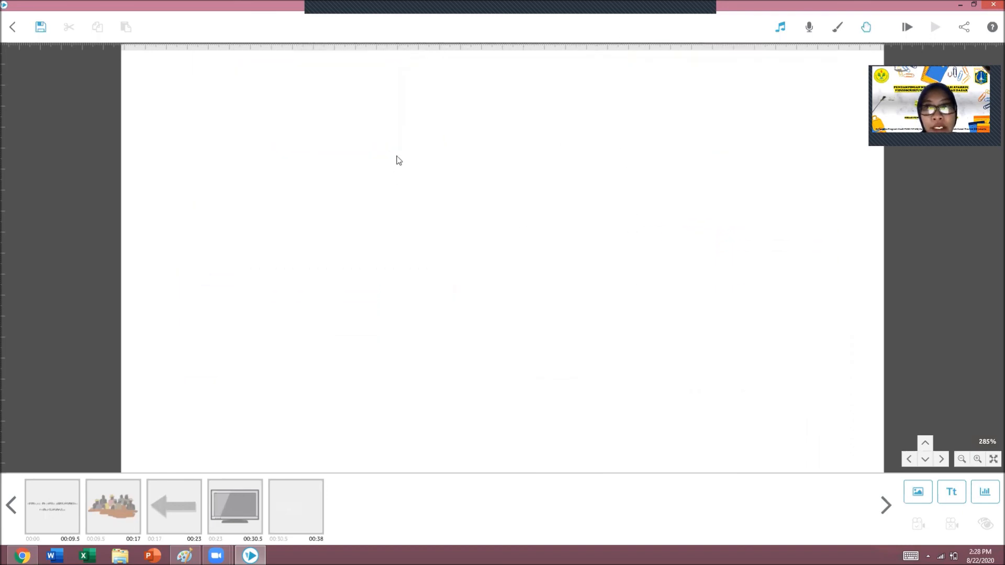
pyautogui.click(917, 492)
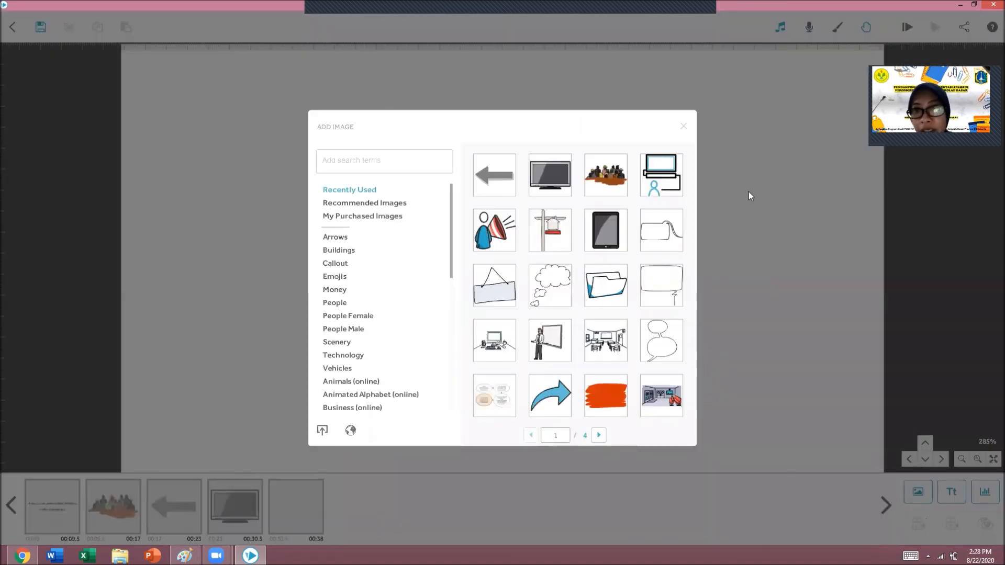
pyautogui.click(323, 433)
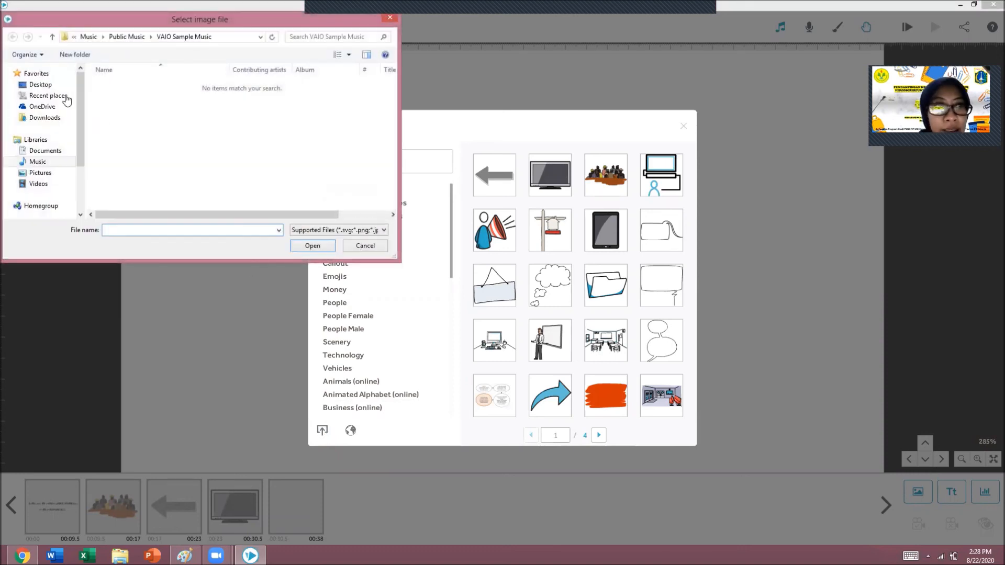
pyautogui.click(54, 84)
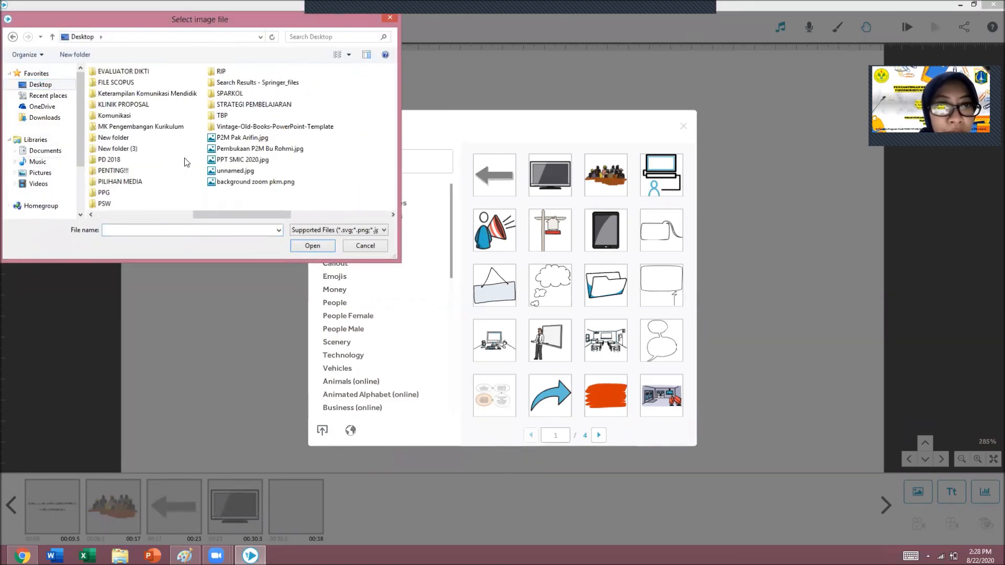
pyautogui.doubleClick(229, 94)
pyautogui.click(128, 92)
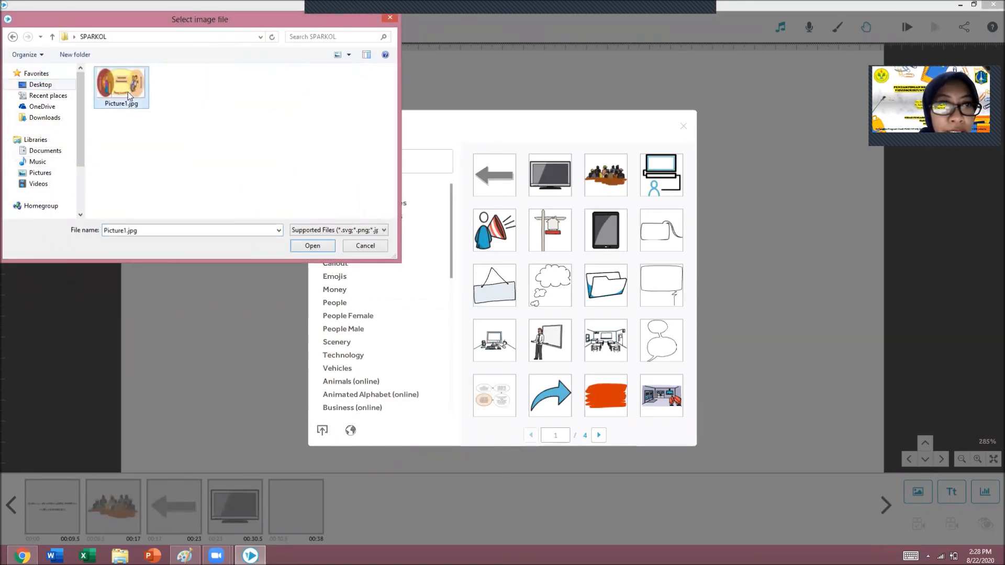
pyautogui.doubleClick(128, 92)
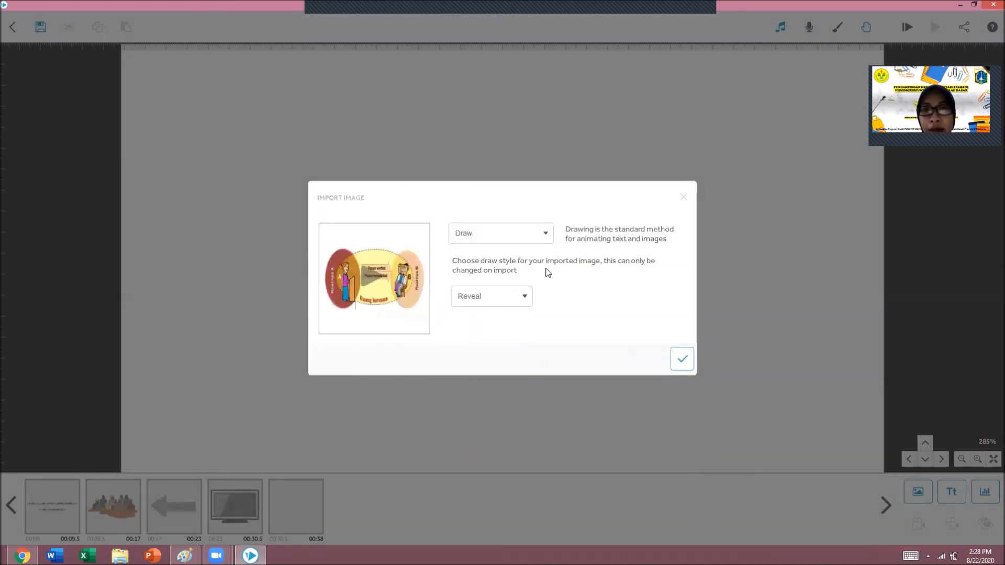
pyautogui.click(679, 360)
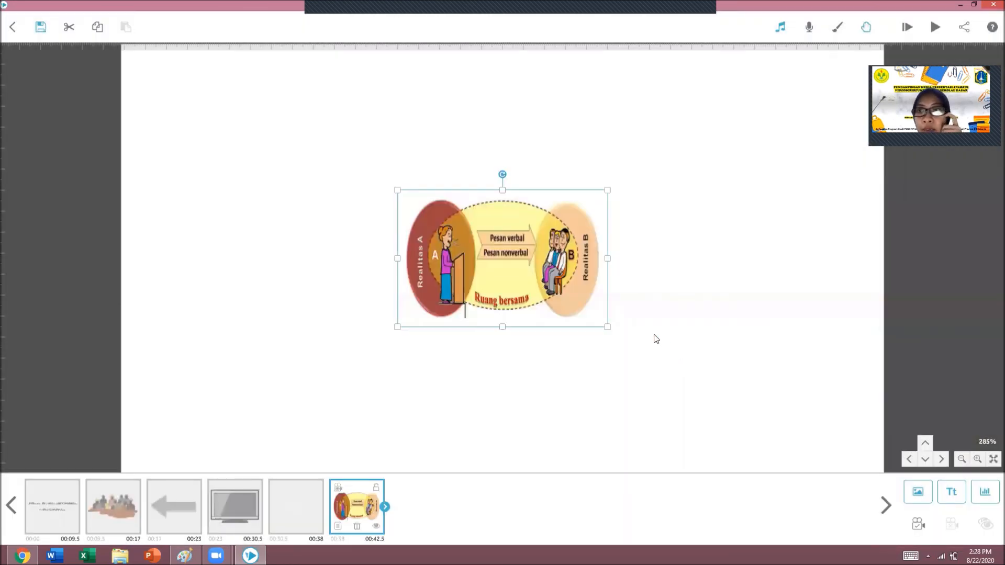
pyautogui.click(729, 214)
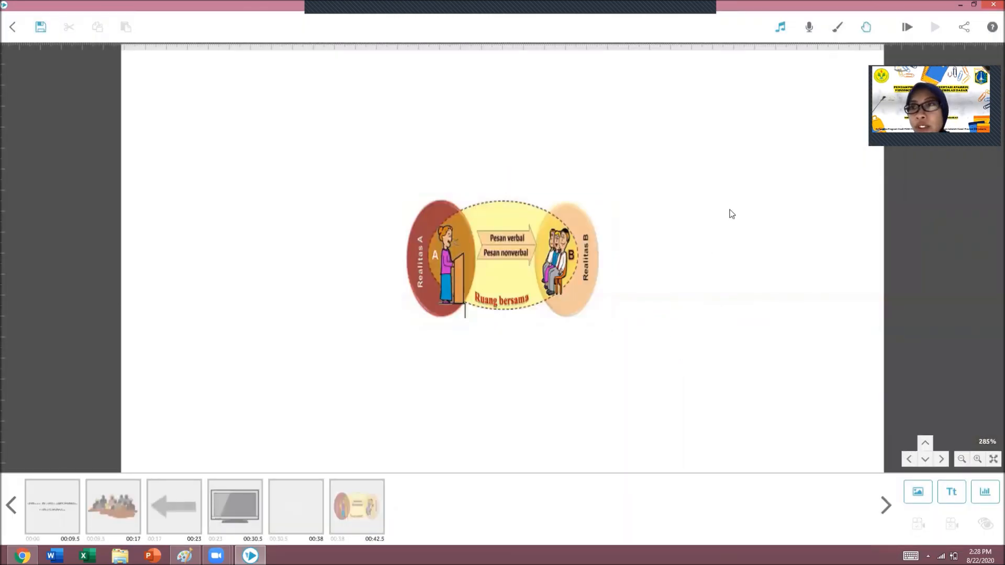
# Step: Look at the voiceover recording options and close them without recording
pyautogui.click(810, 25)
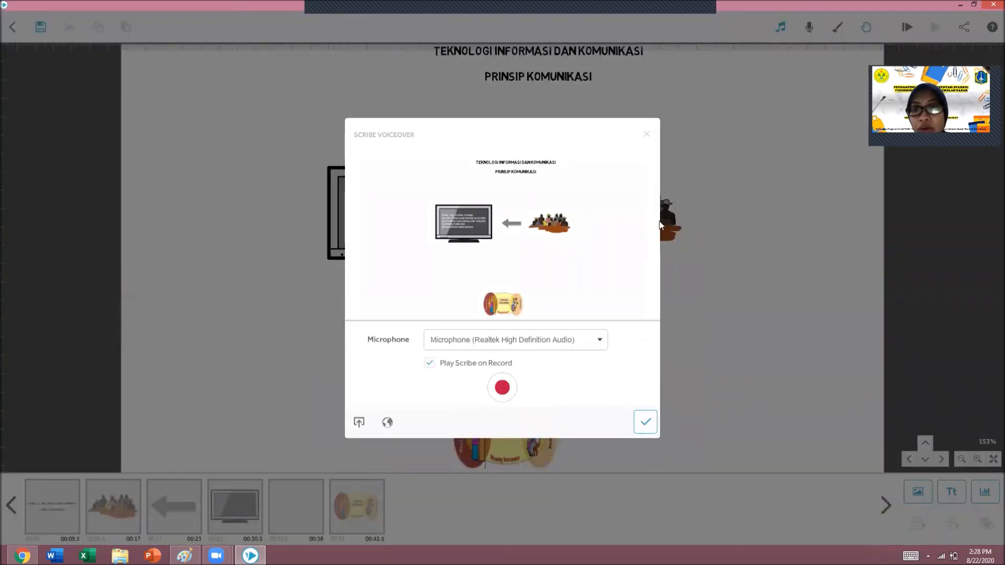
pyautogui.click(647, 135)
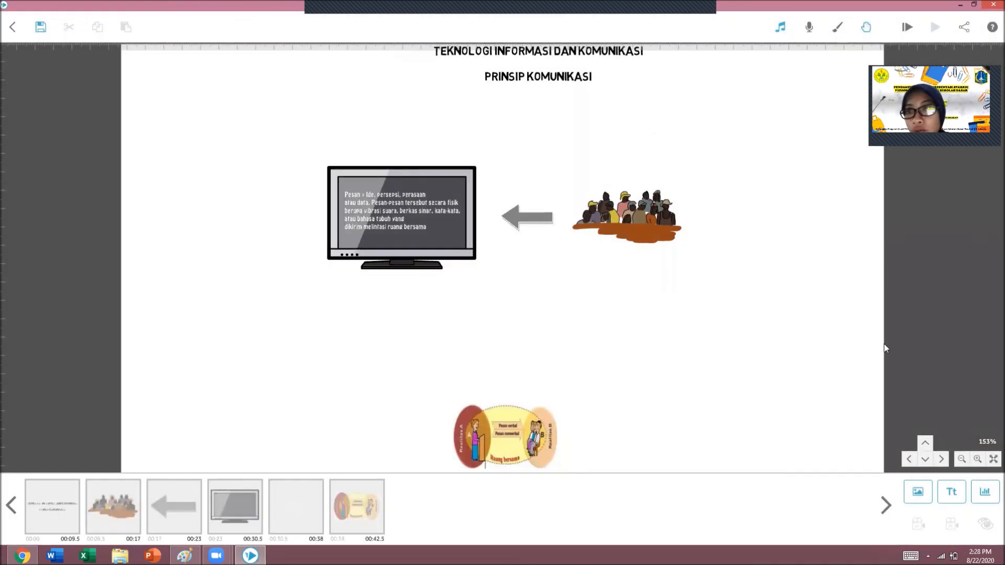
# Step: Preview the animation from the beginning with the imported picture included
pyautogui.scroll(1, 678, 214)
pyautogui.scroll(4, 678, 213)
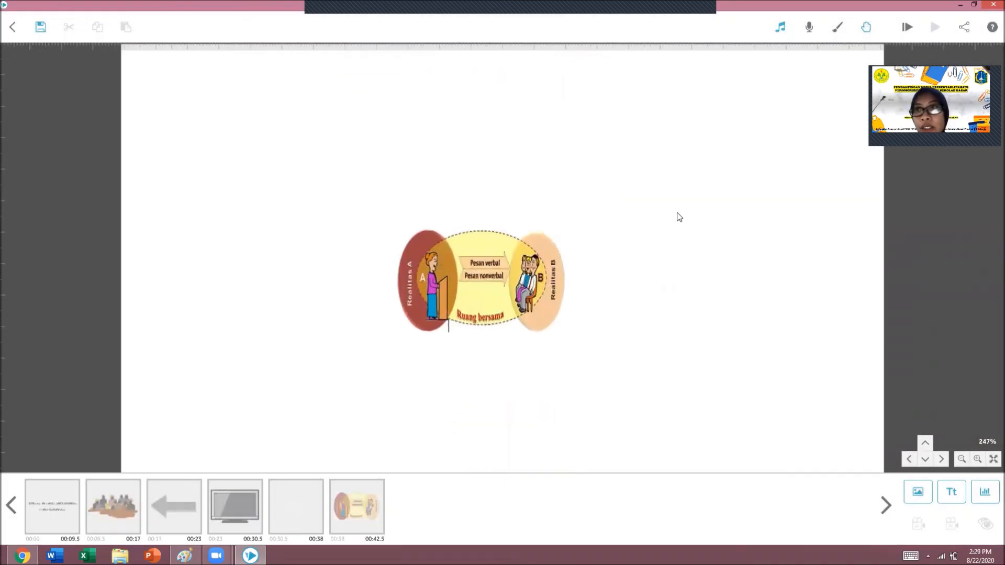
pyautogui.click(908, 26)
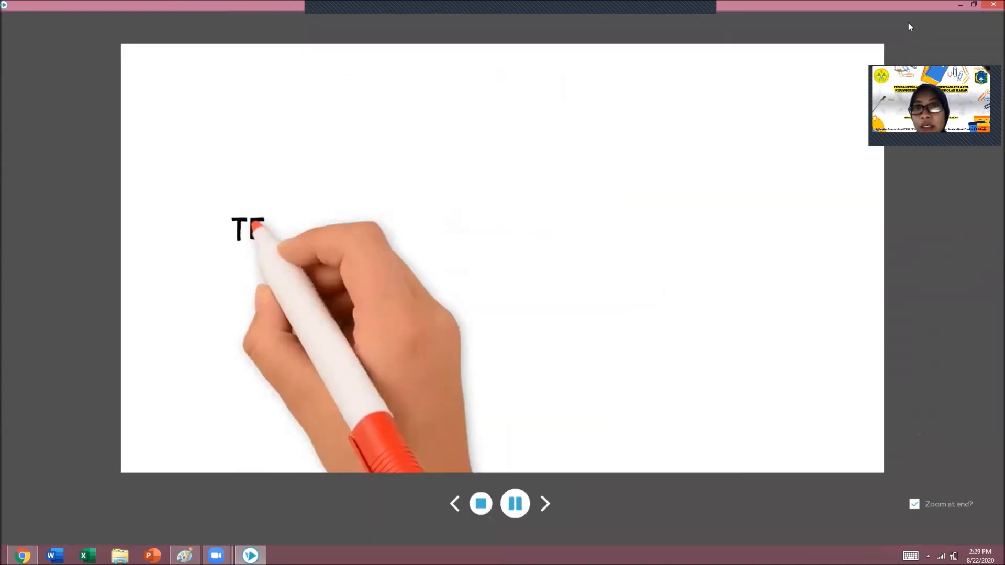